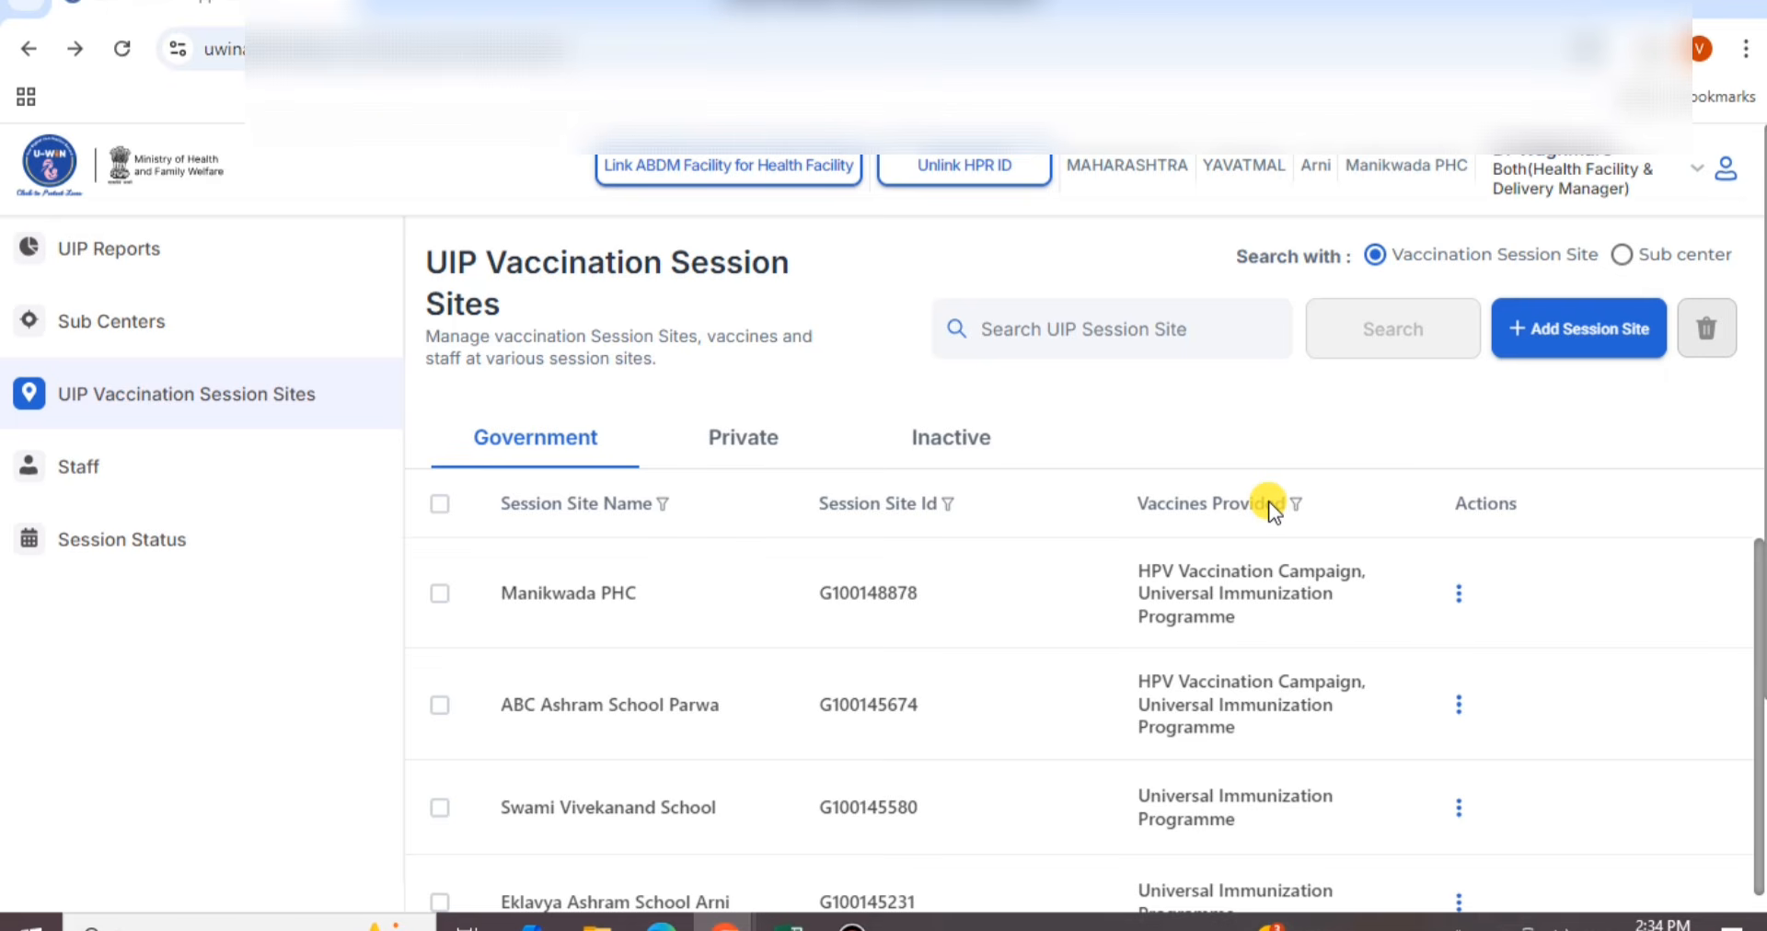
Start a new UIP session site and enter "Mangkinhi PHC" as its session site name
left_click(1581, 334)
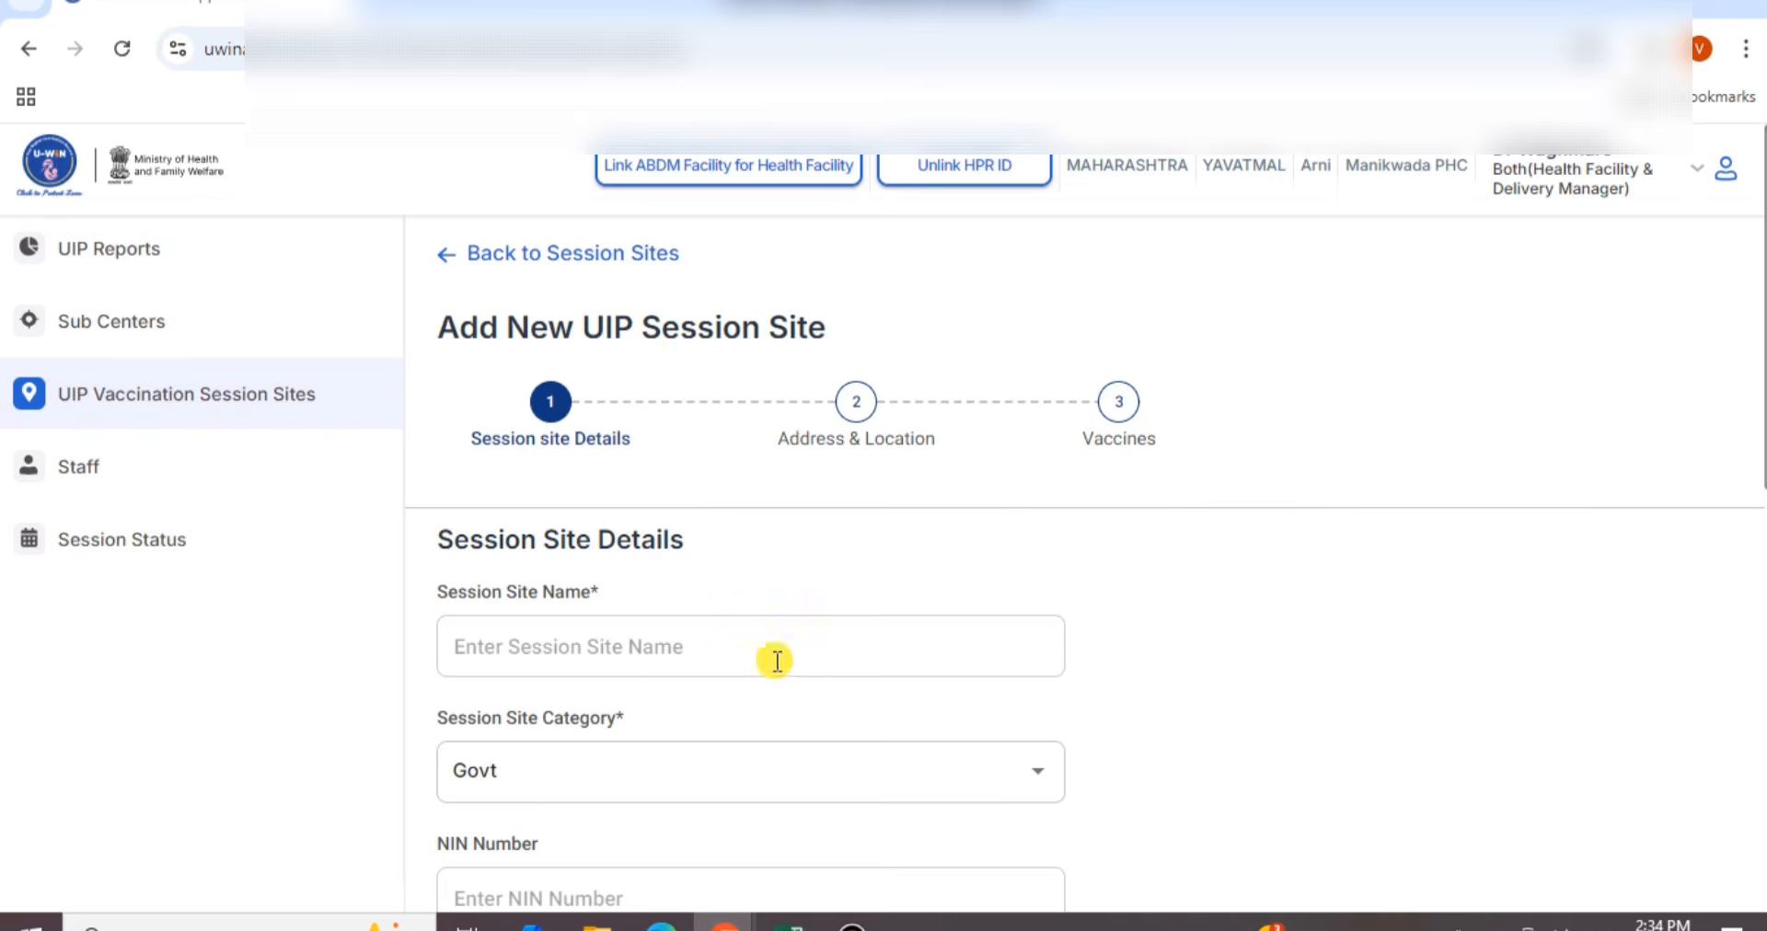
left_click(653, 662)
type("Mangk")
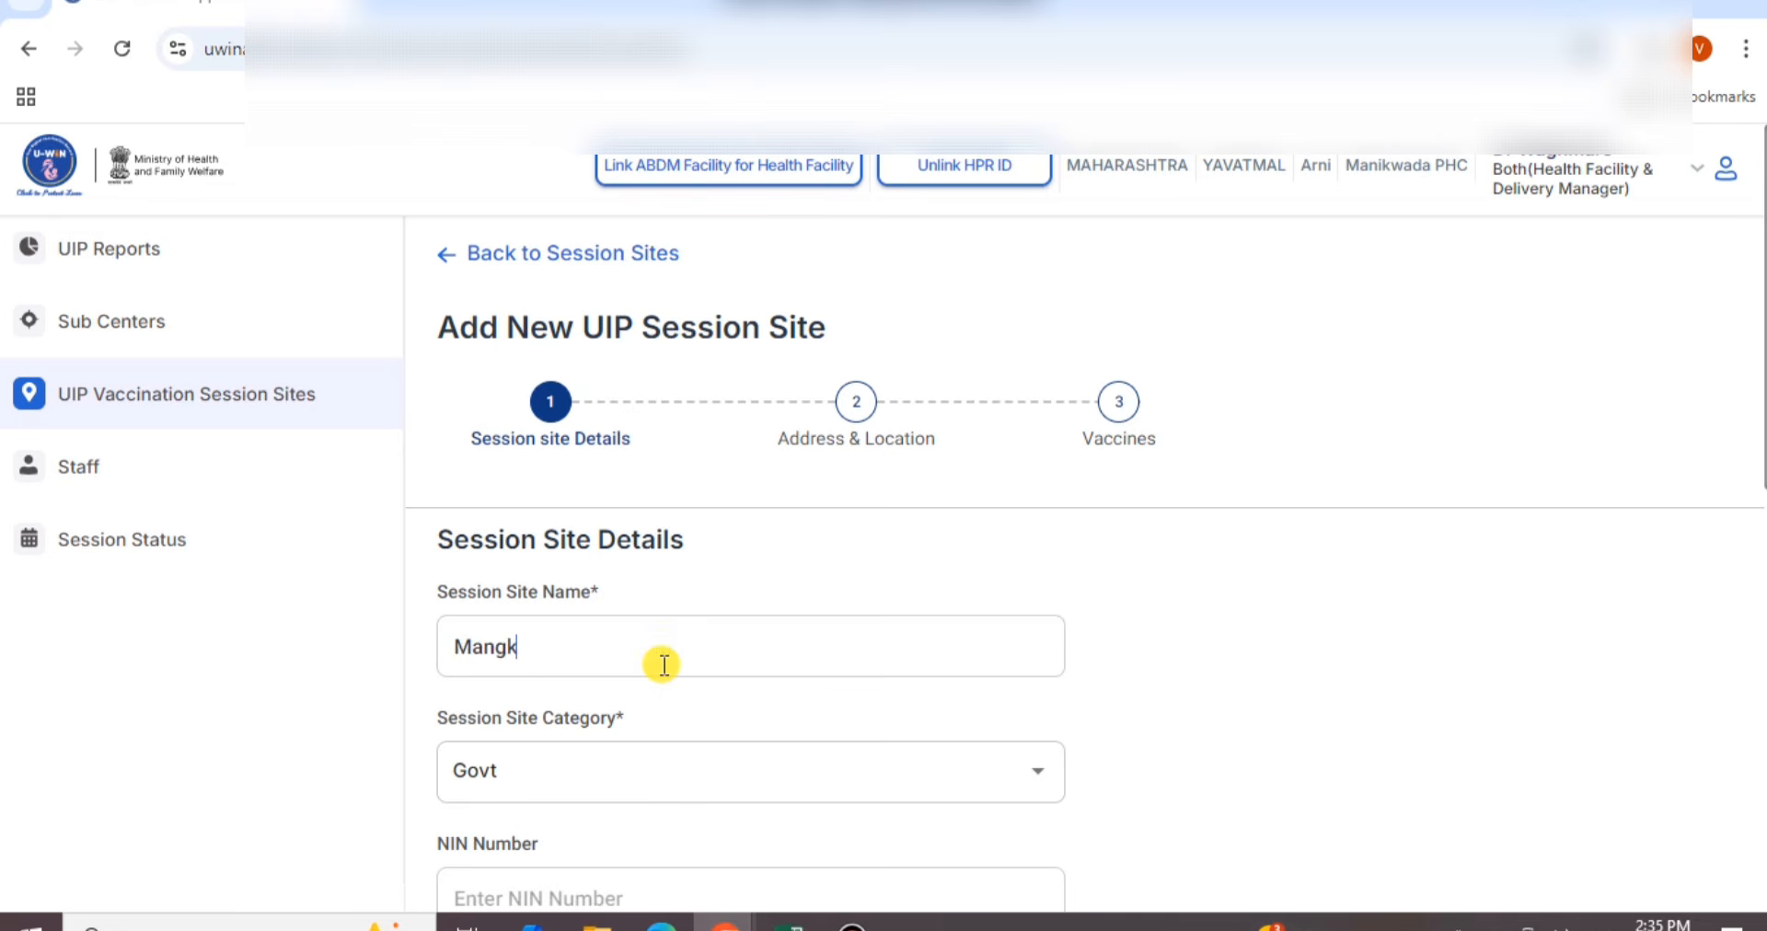
type("inhi PHC")
Set the session site's sub type to Rural and its type of session site to Health Facility based
scroll(671, 688, "down", 2)
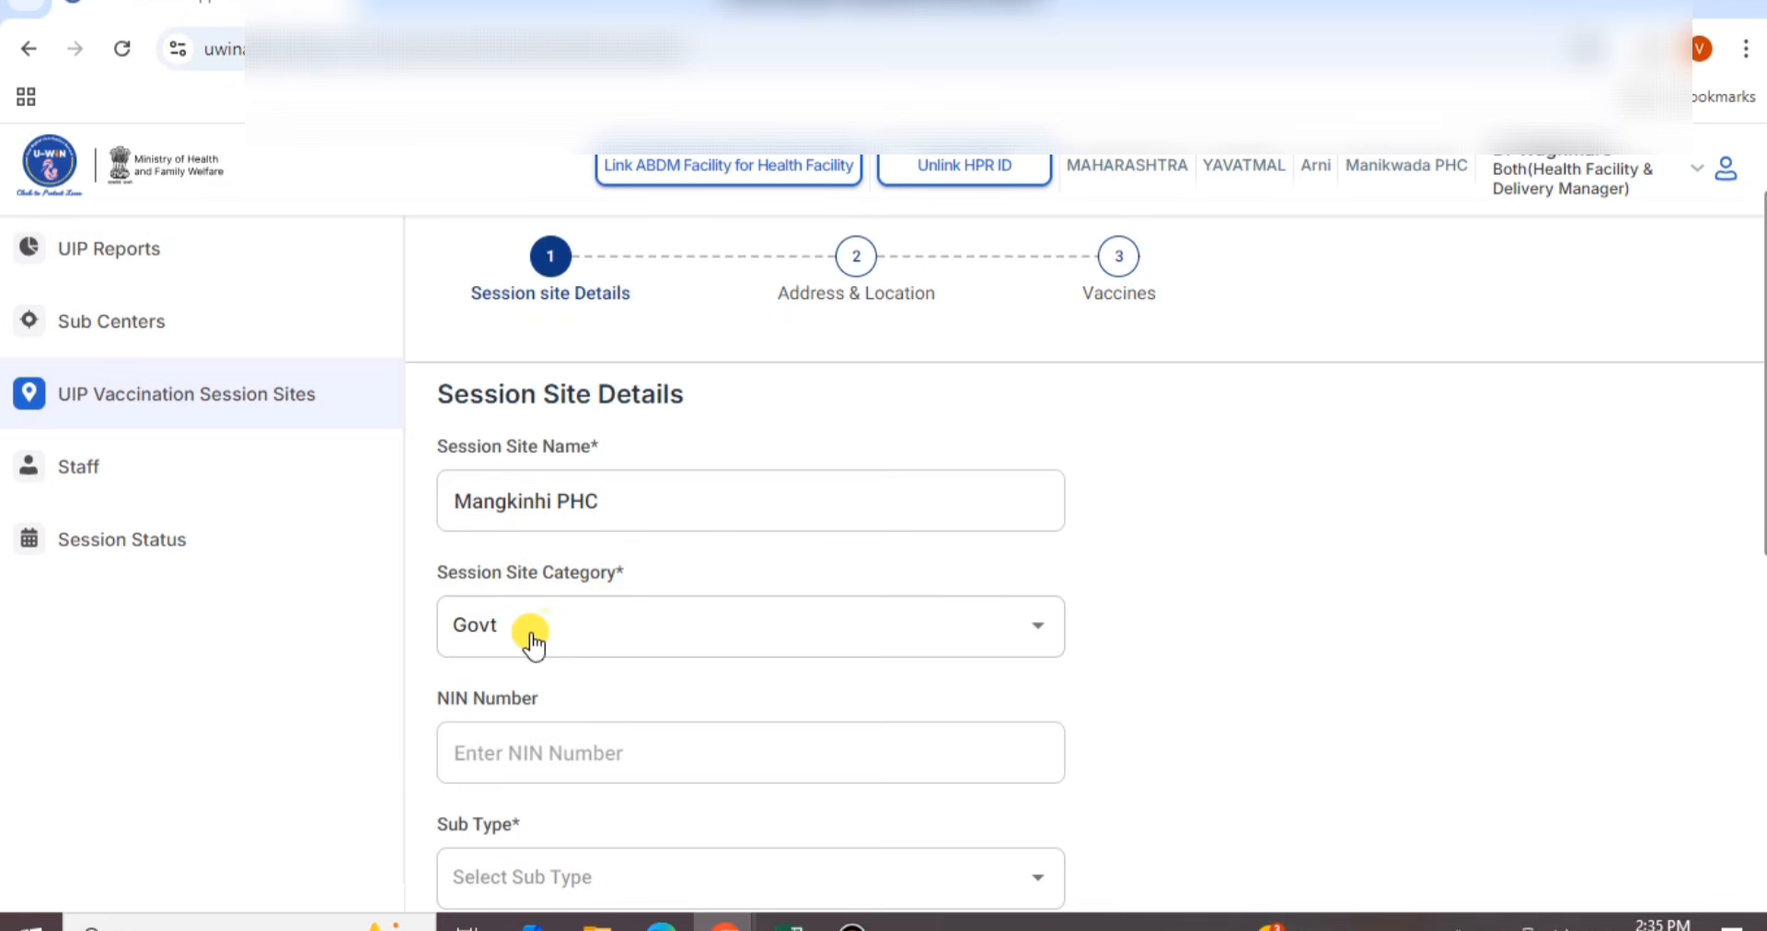
scroll(589, 647, "down", 2)
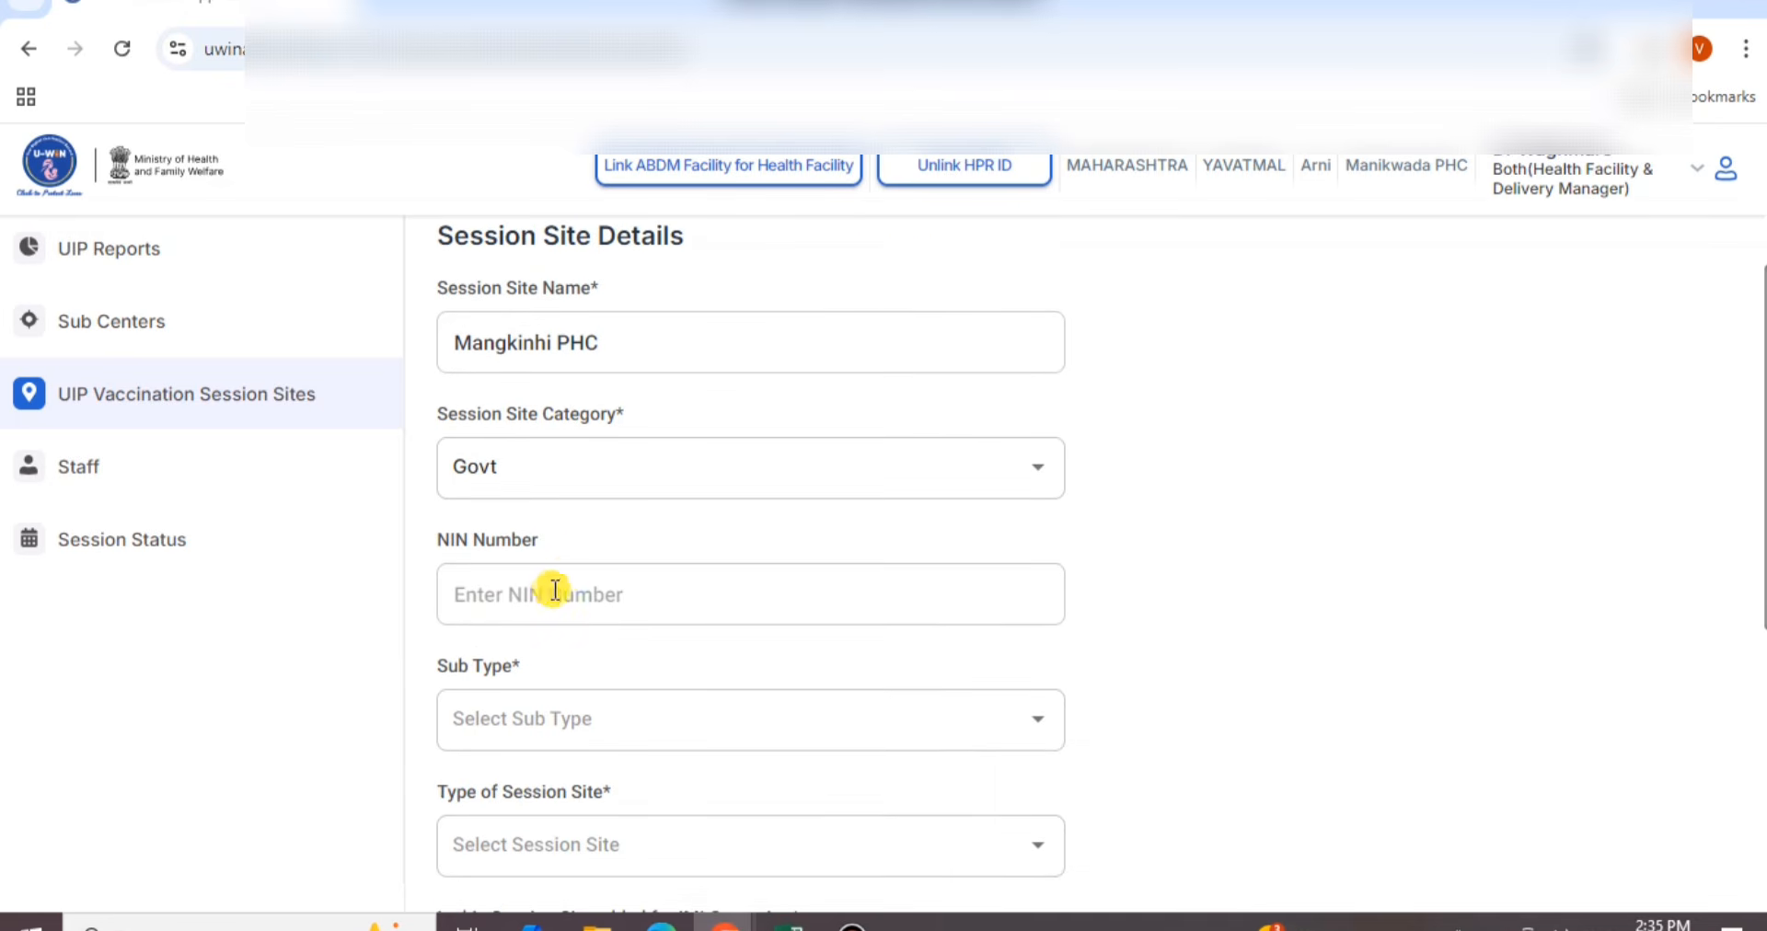
scroll(637, 596, "down", 2)
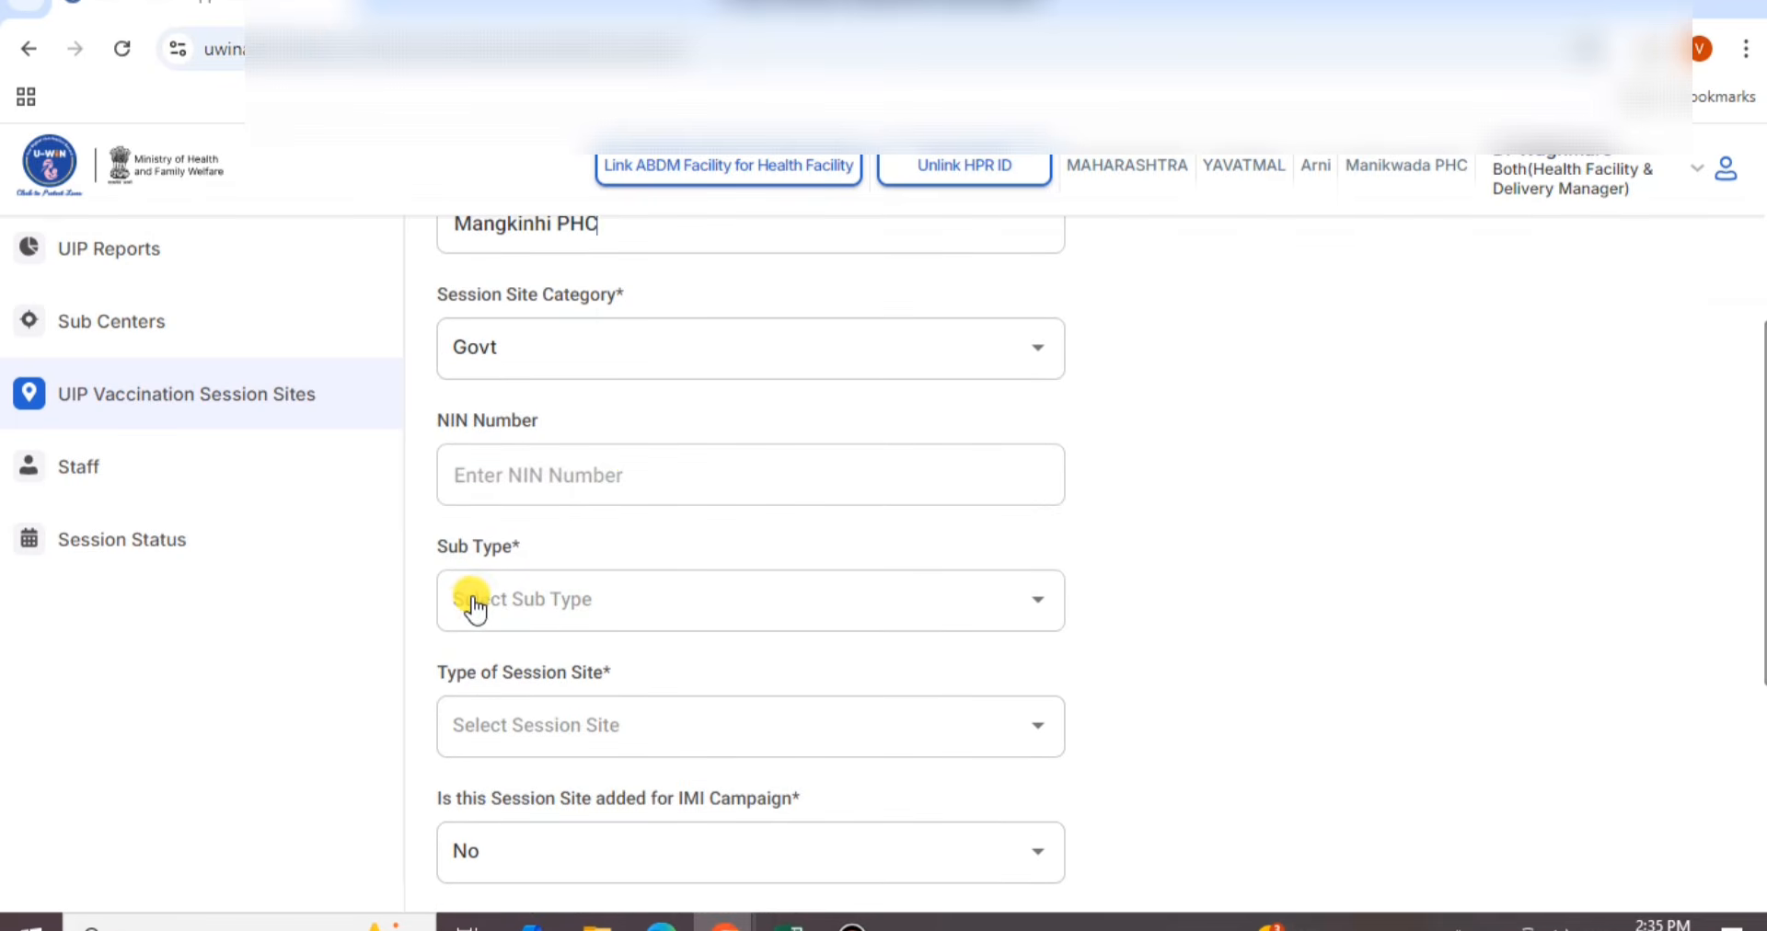
left_click(471, 598)
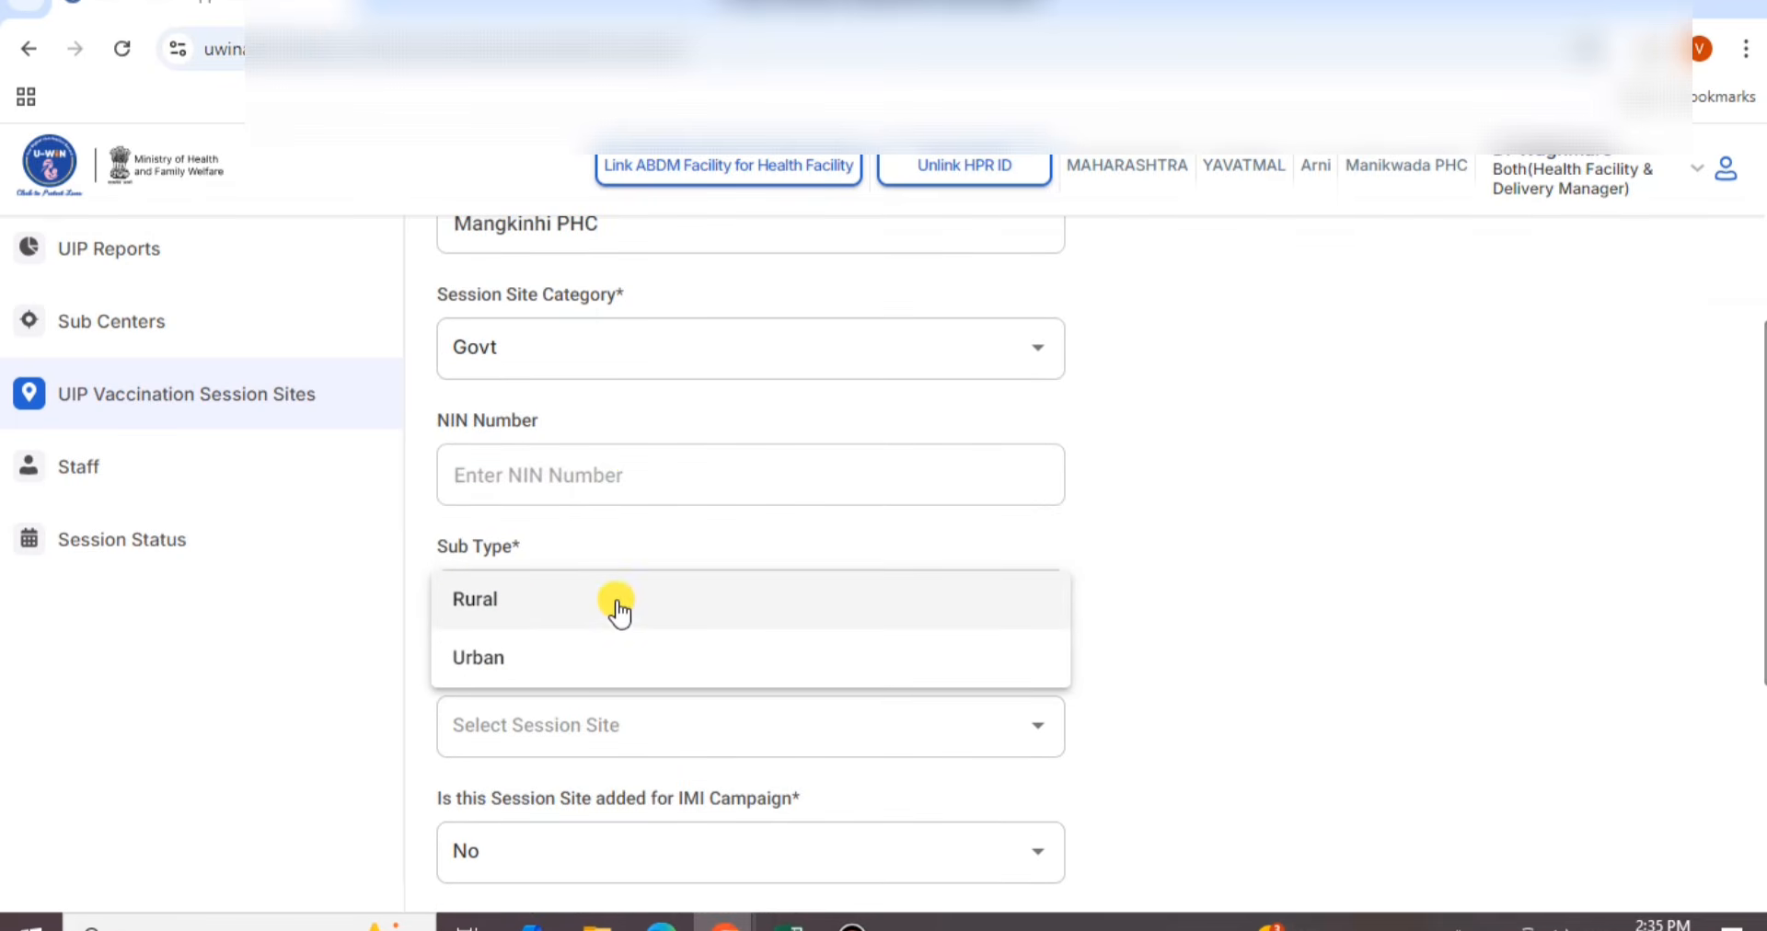
left_click(616, 607)
scroll(617, 600, "down", 1)
scroll(611, 603, "down", 1)
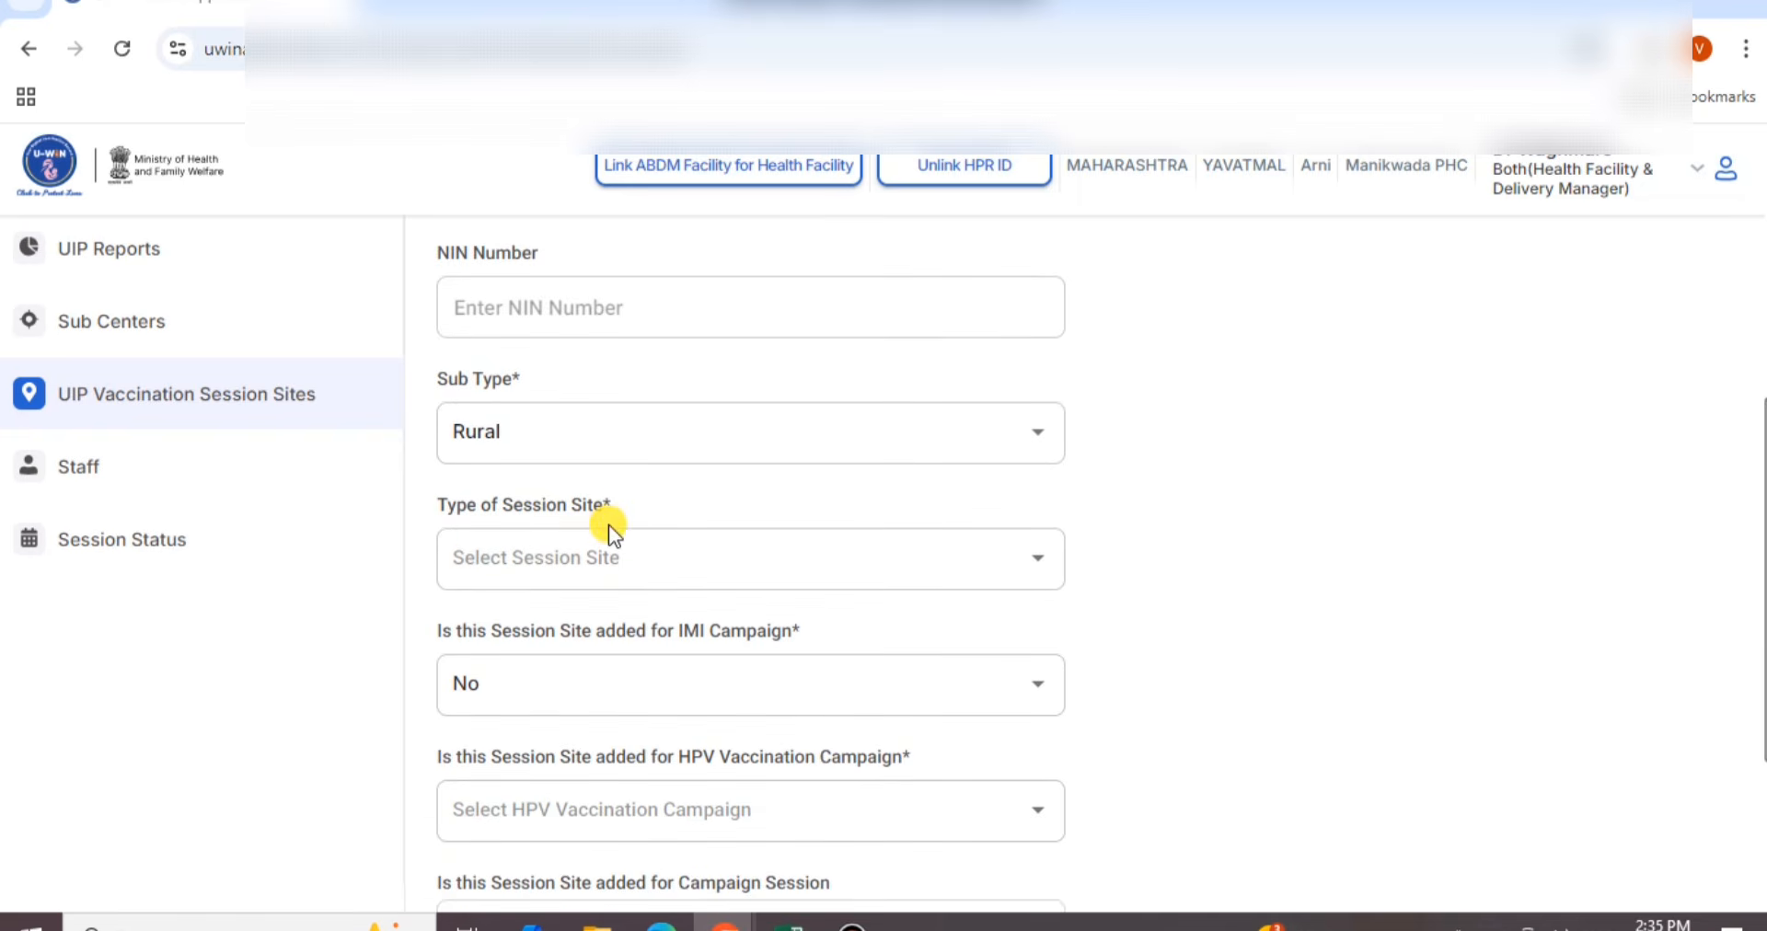
left_click(600, 558)
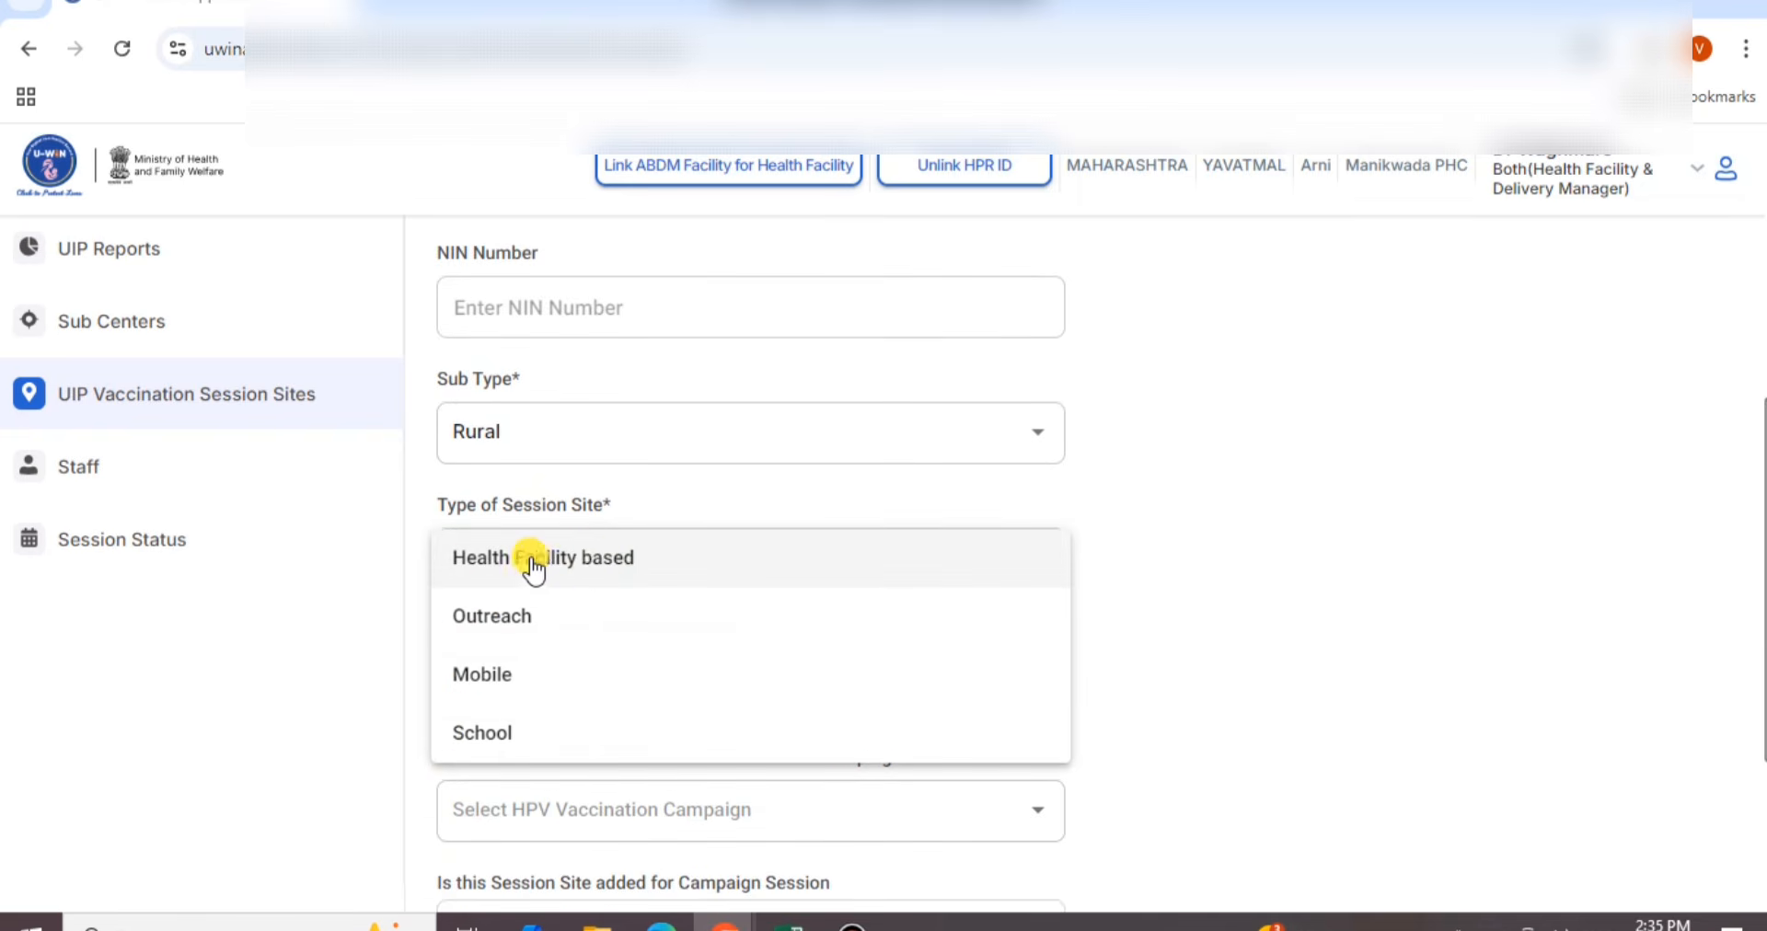
left_click(583, 559)
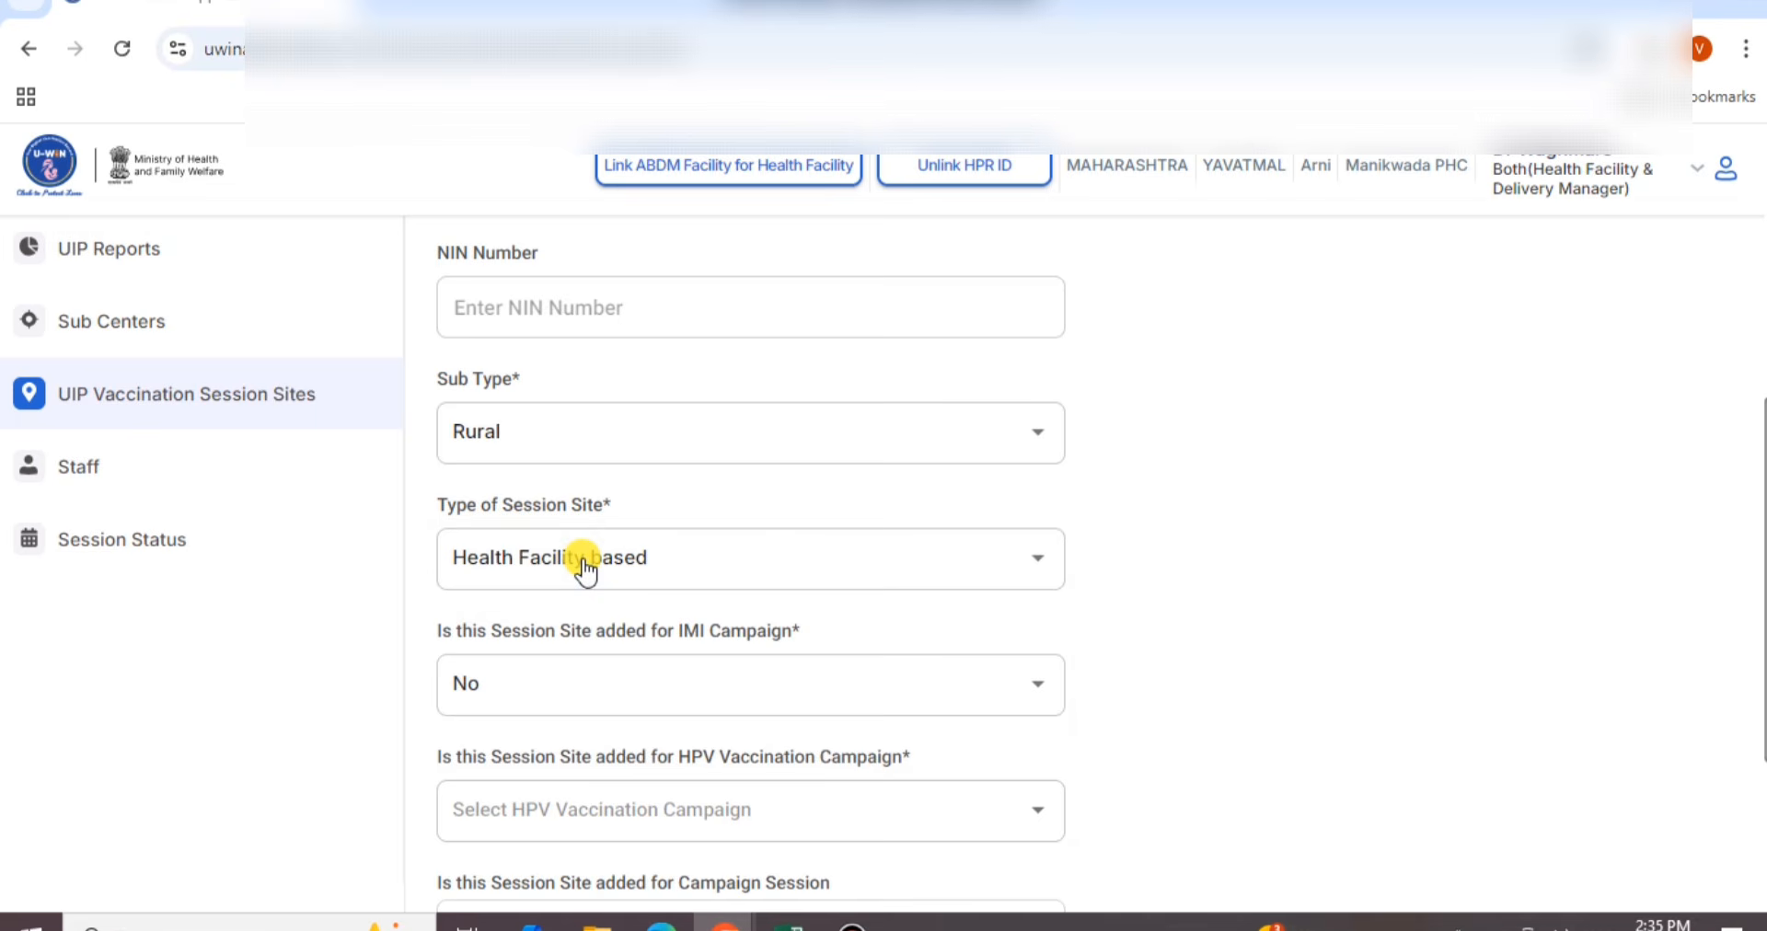
Mark the session site as added for the HPV Vaccination Campaign by choosing Yes
scroll(616, 559, "down", 1)
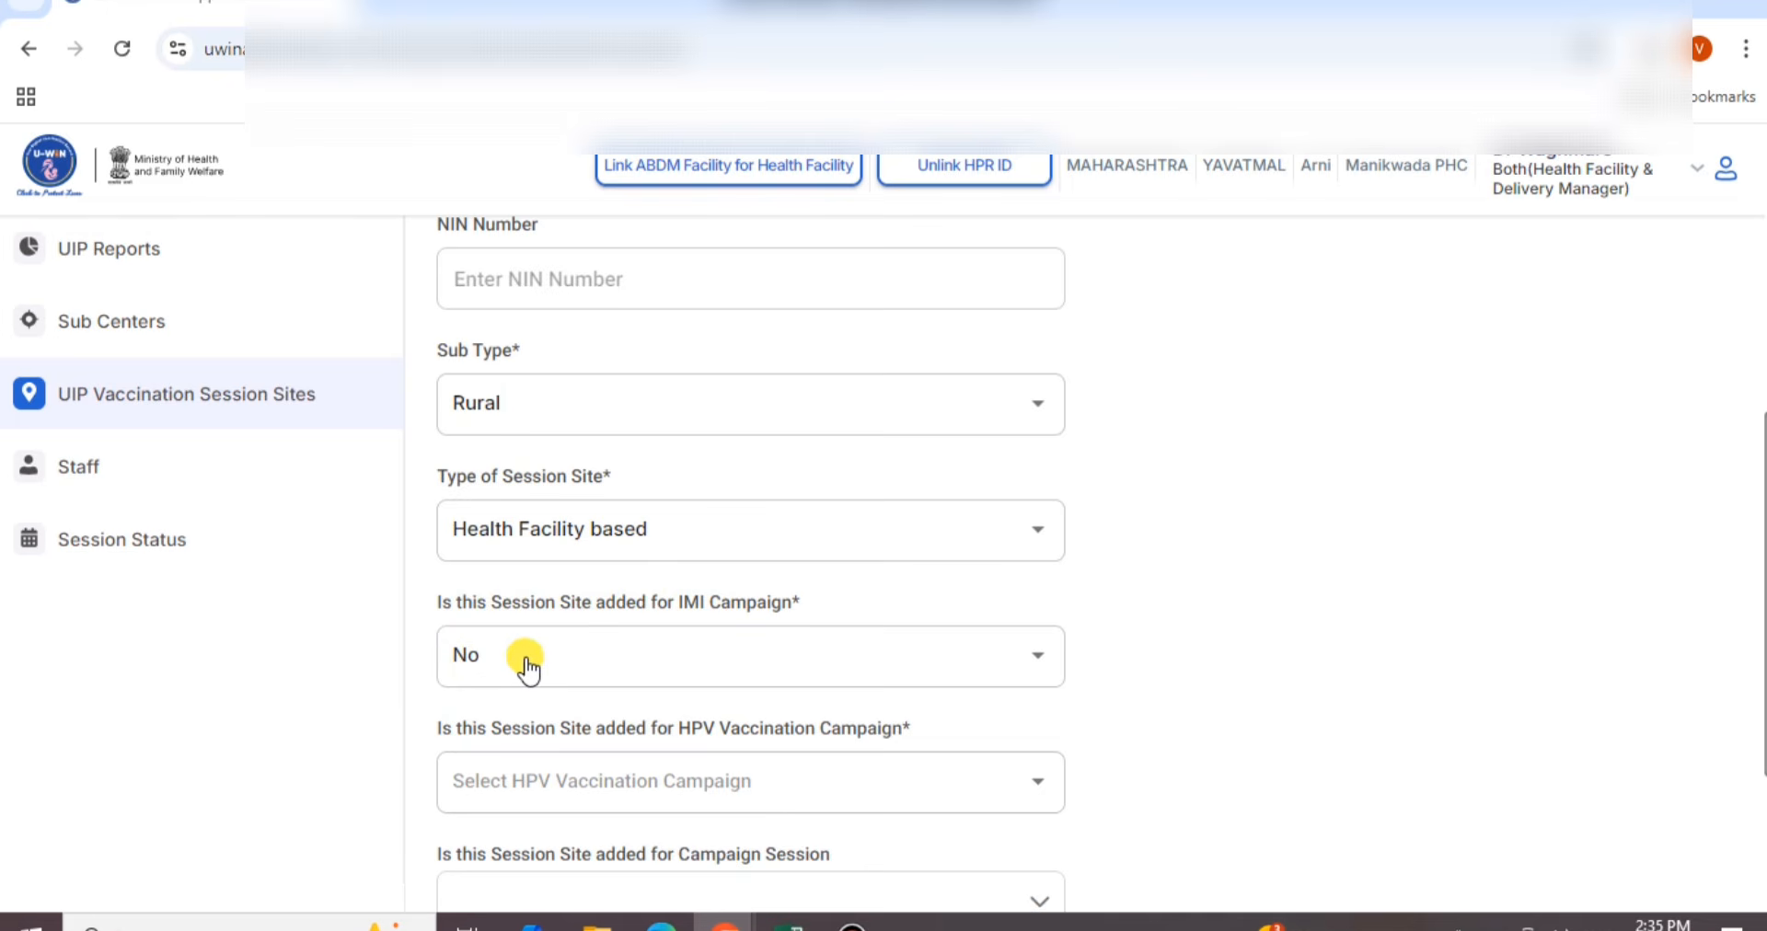
scroll(550, 664, "down", 2)
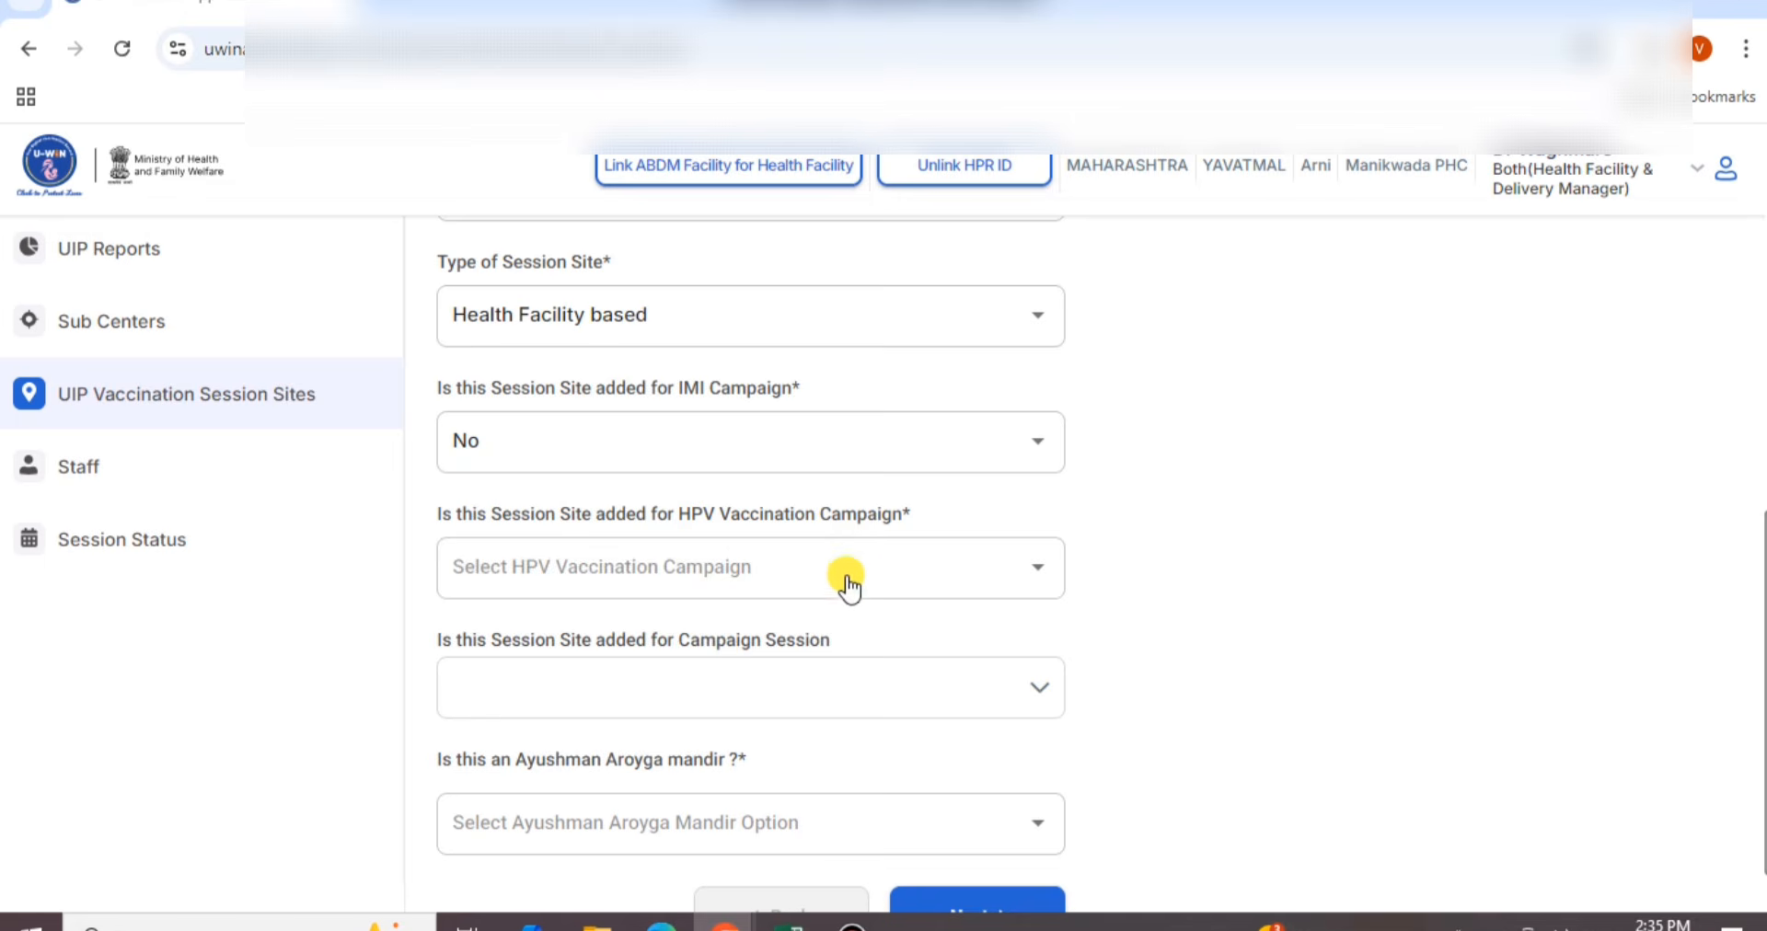
left_click(788, 575)
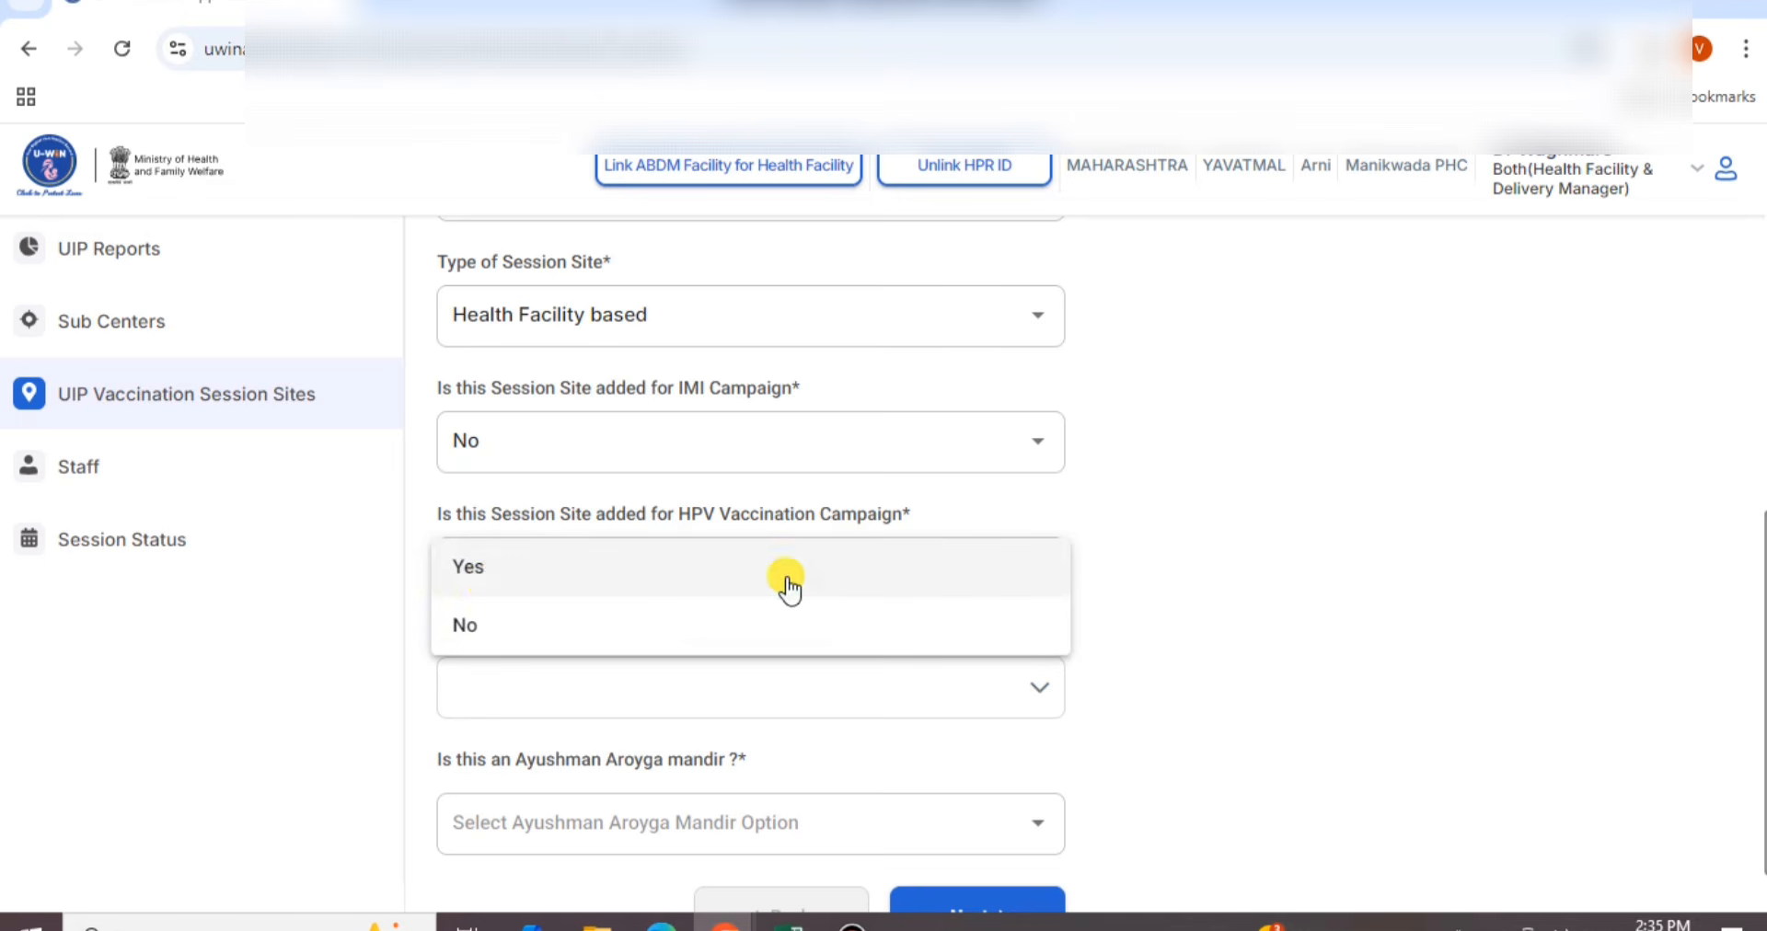
left_click(477, 582)
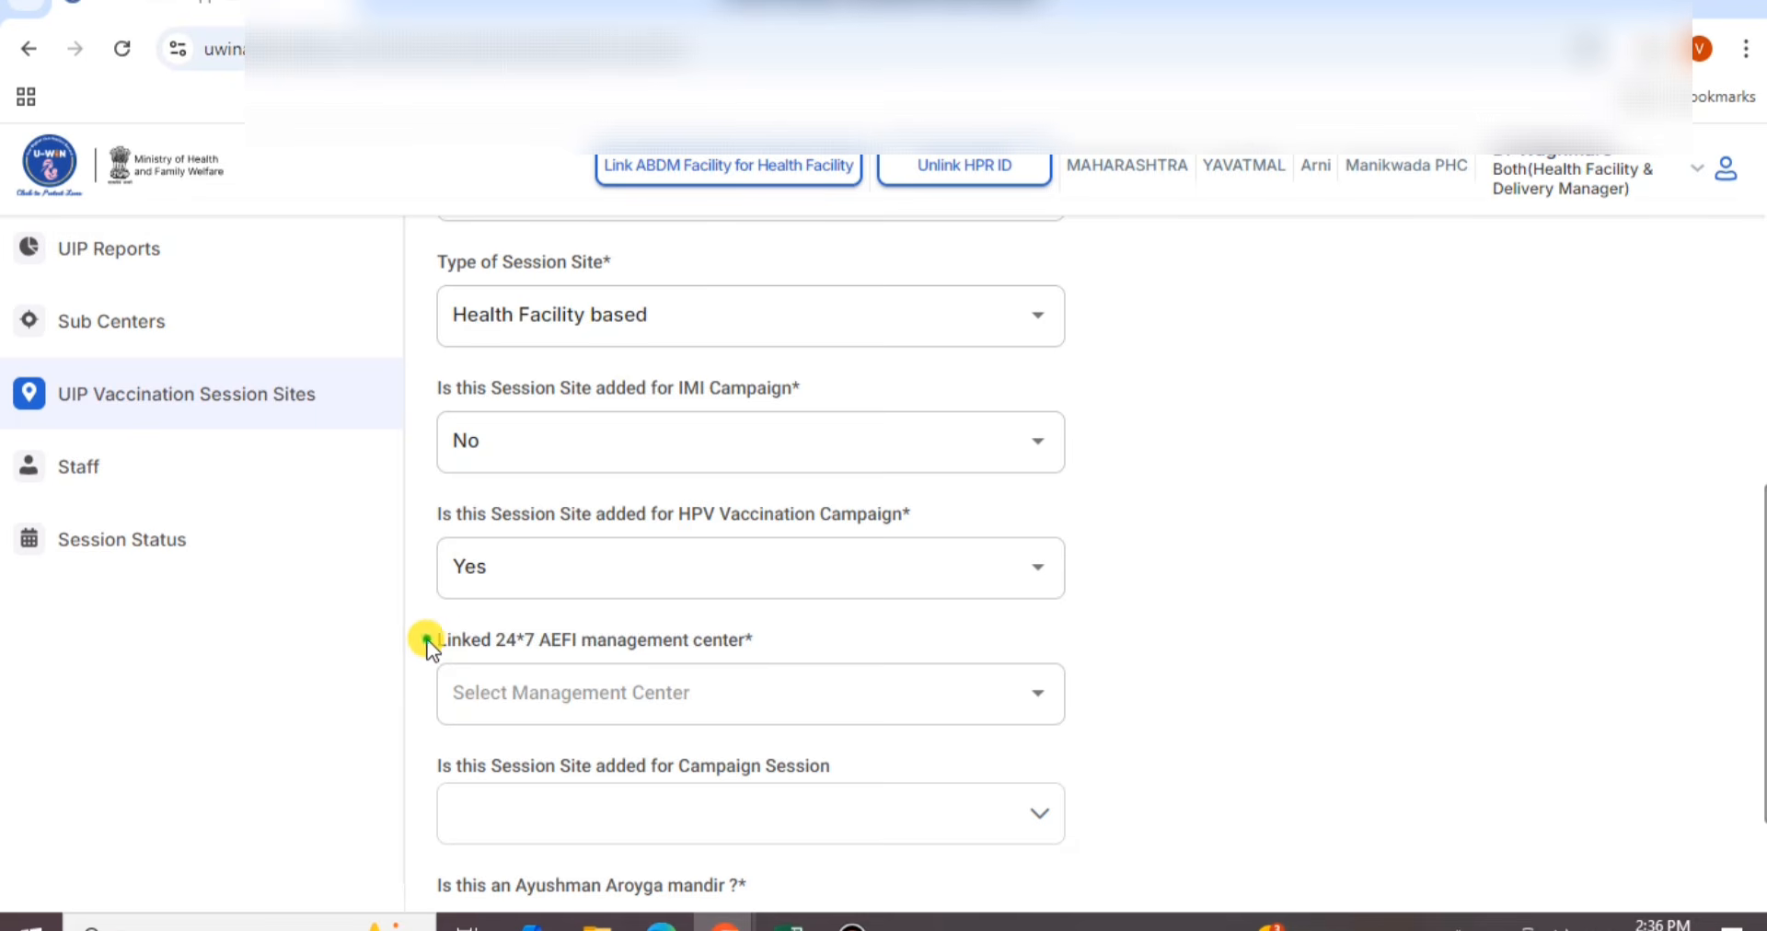
left_click_drag(425, 642, 754, 650)
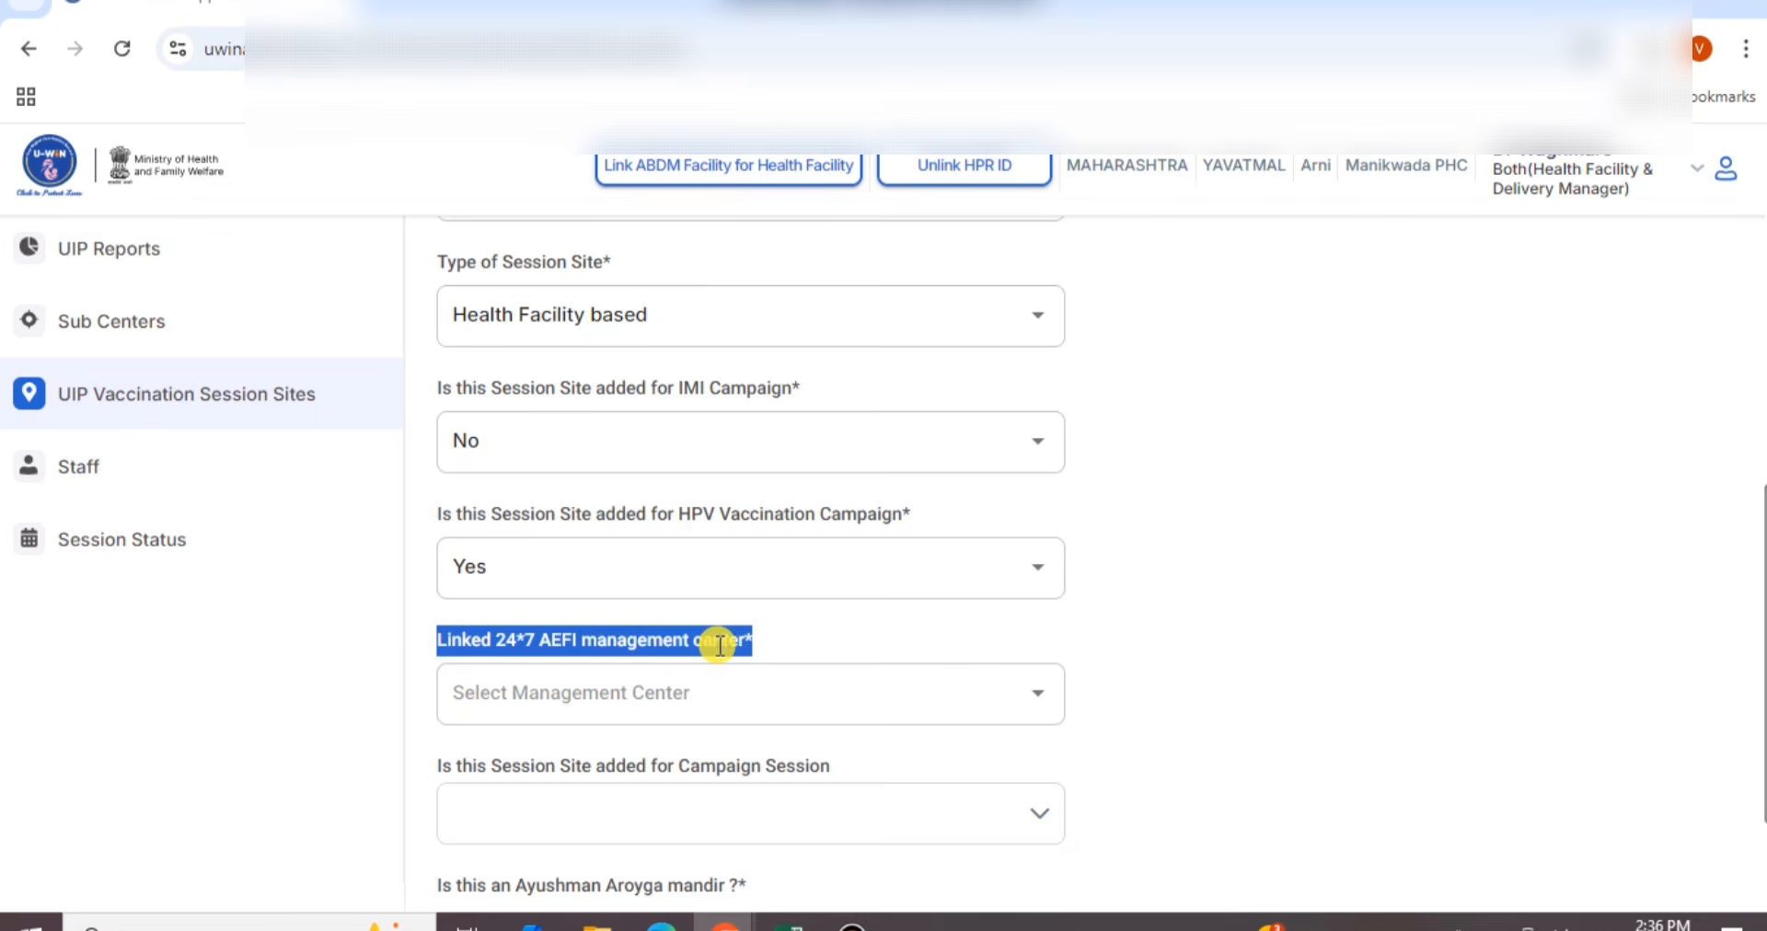
left_click(642, 709)
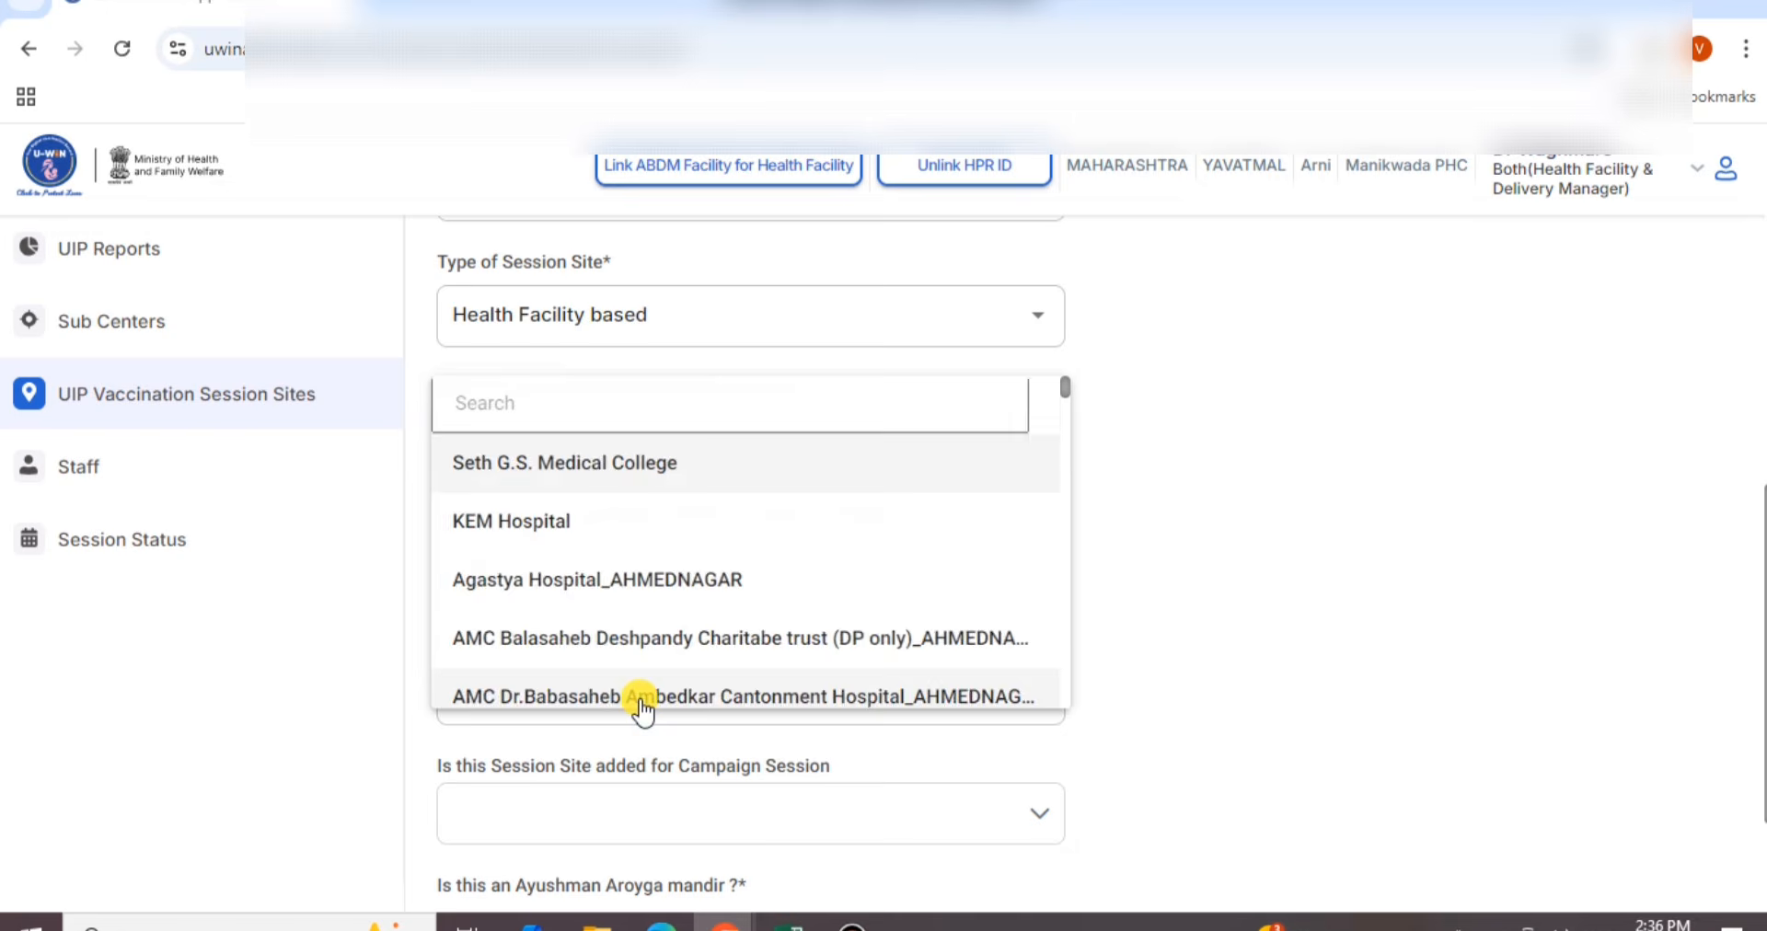
left_click(639, 710)
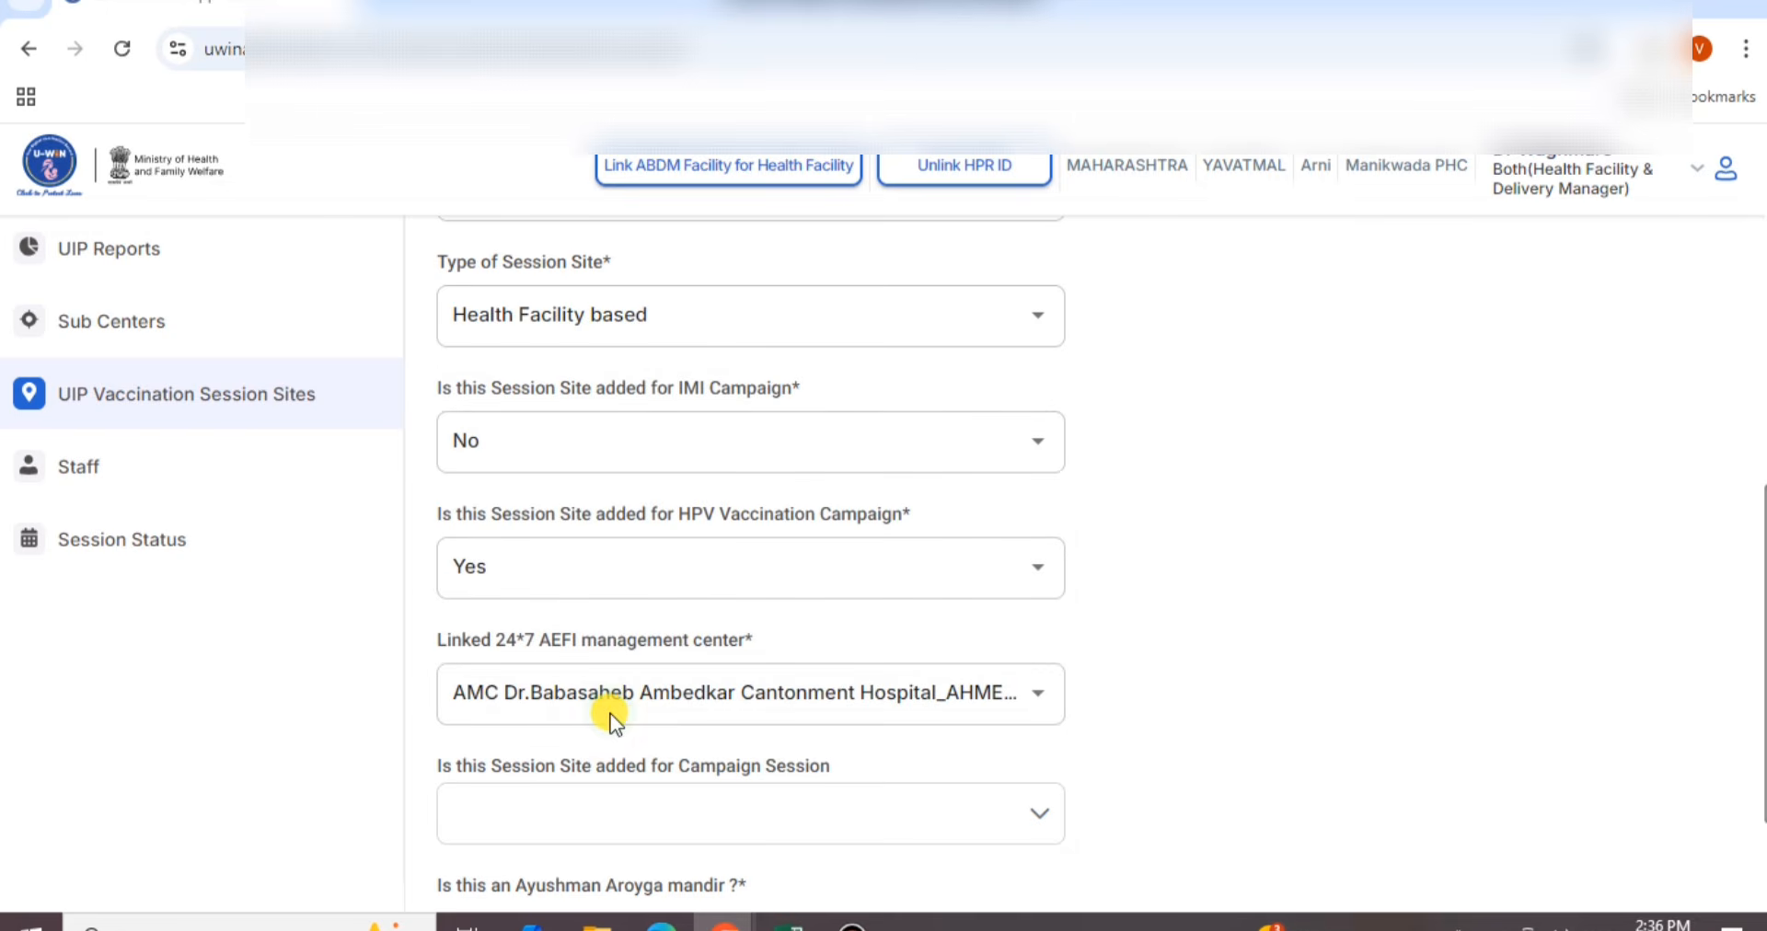
Search the AEFI management centers for "darwh" and link Darwha SDH_YAVATMAL as the 24*7 center
left_click(612, 713)
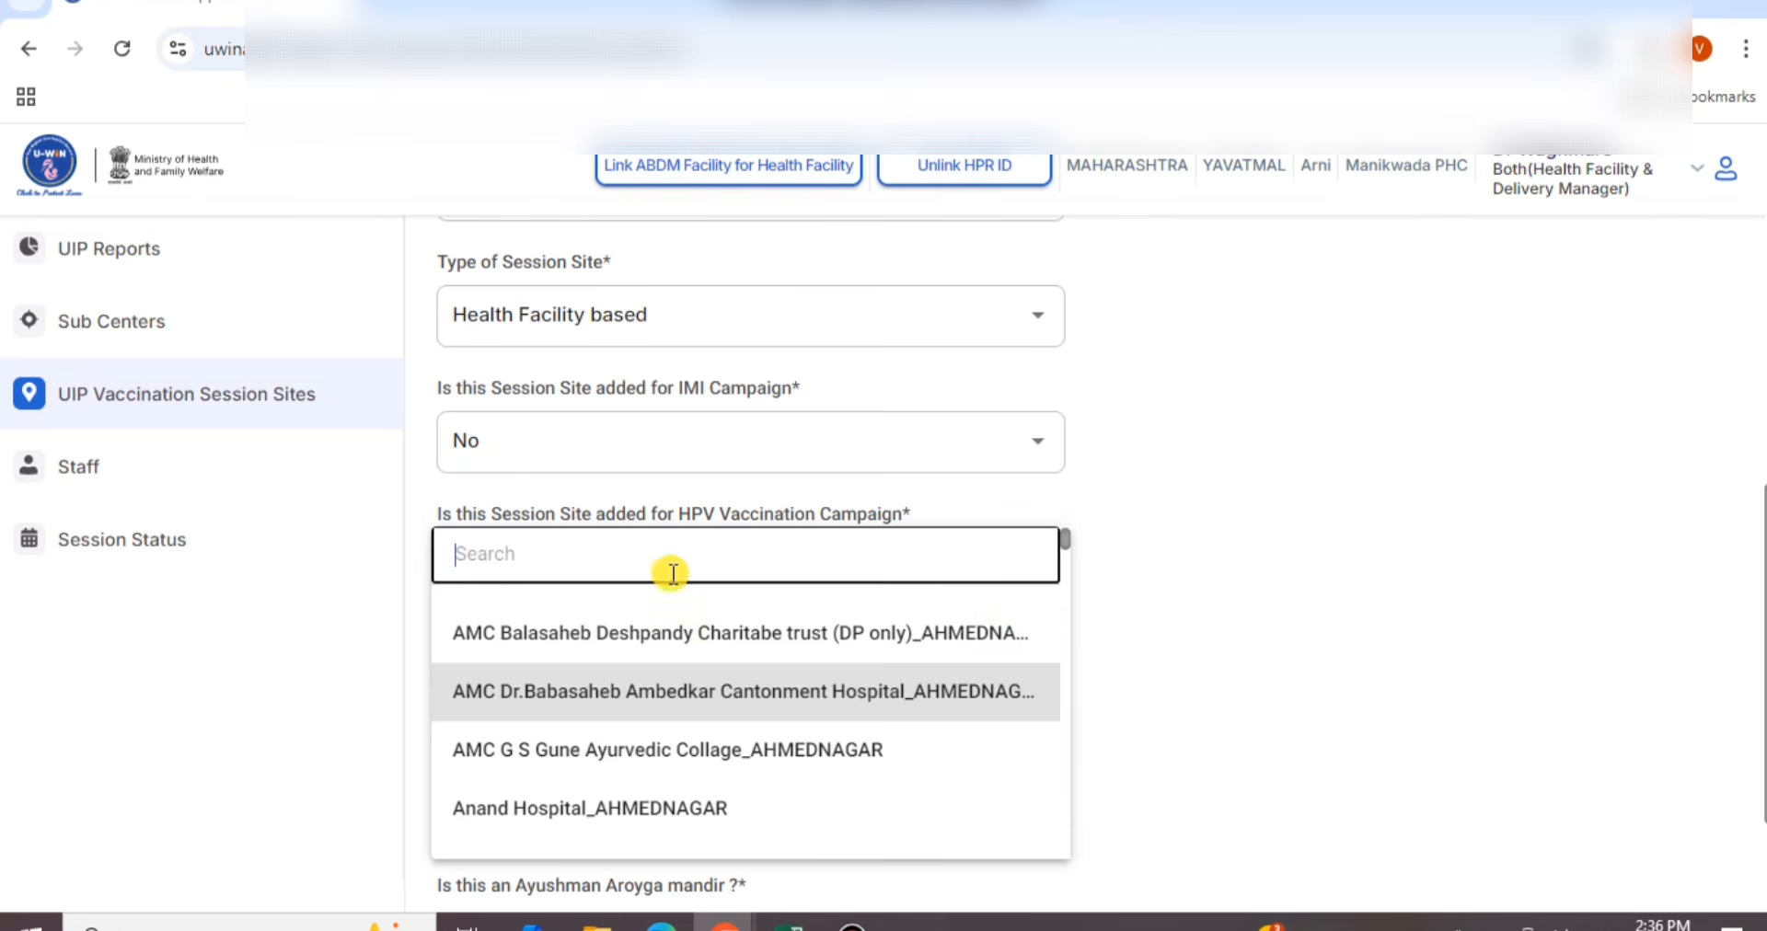
scroll(596, 778, "down", 15)
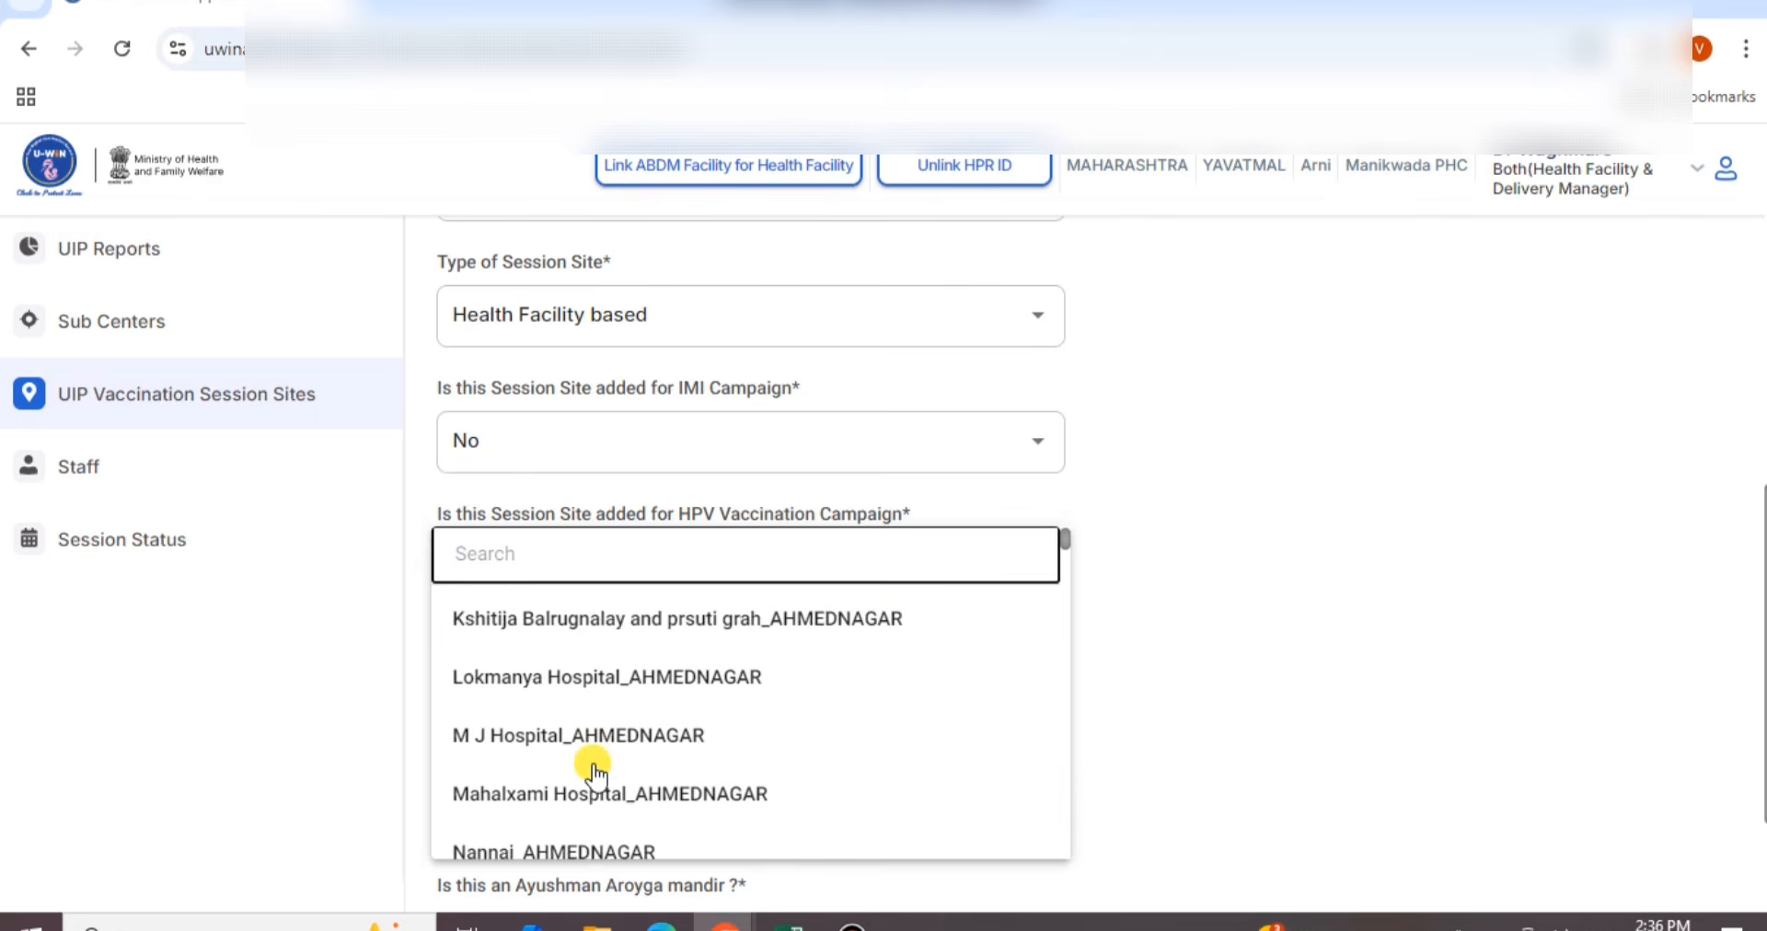
scroll(596, 778, "up", 3)
scroll(593, 772, "up", 12)
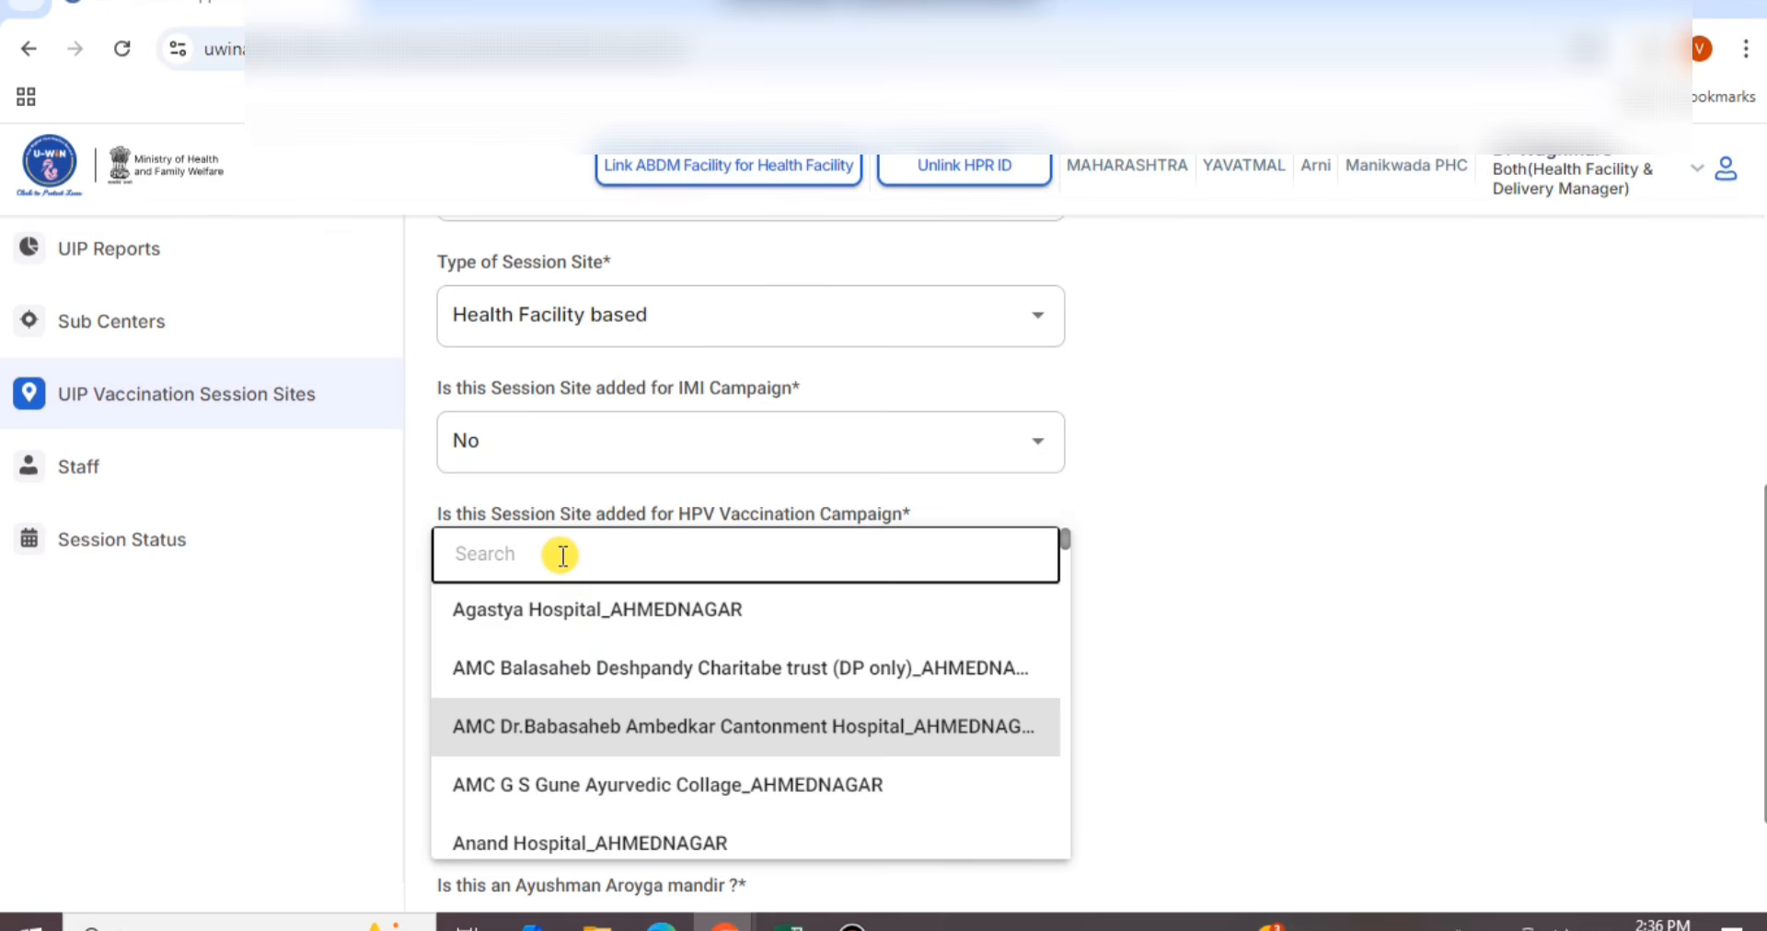
type("darwh")
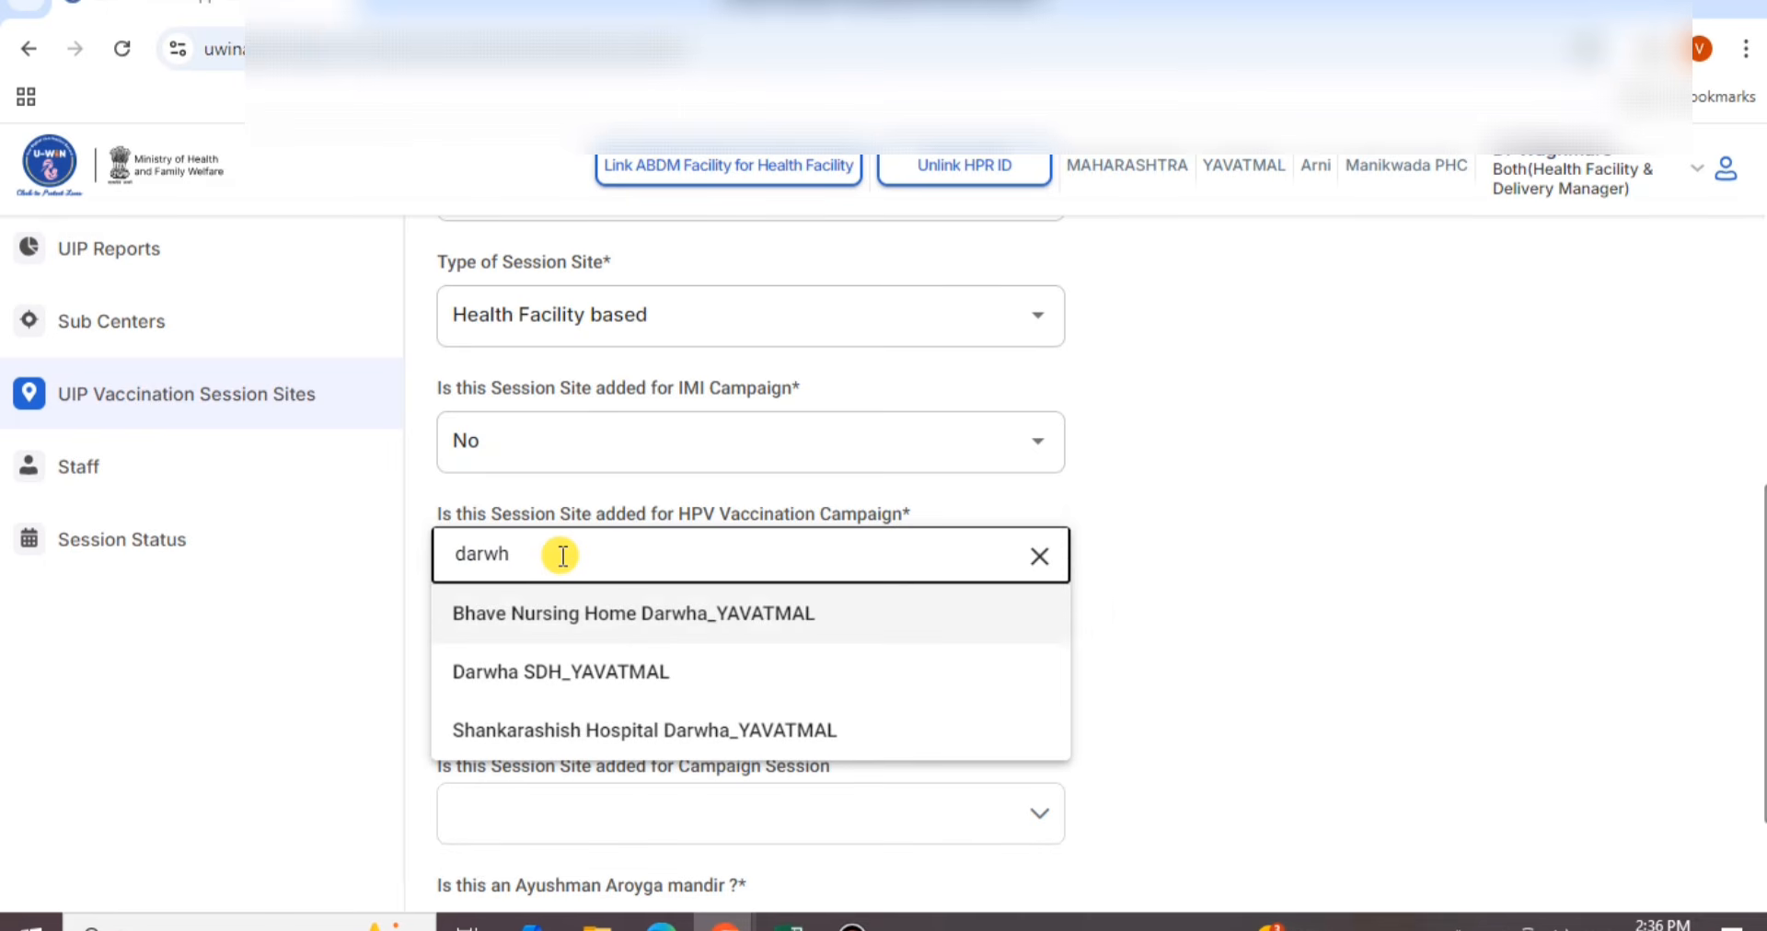
left_click(566, 686)
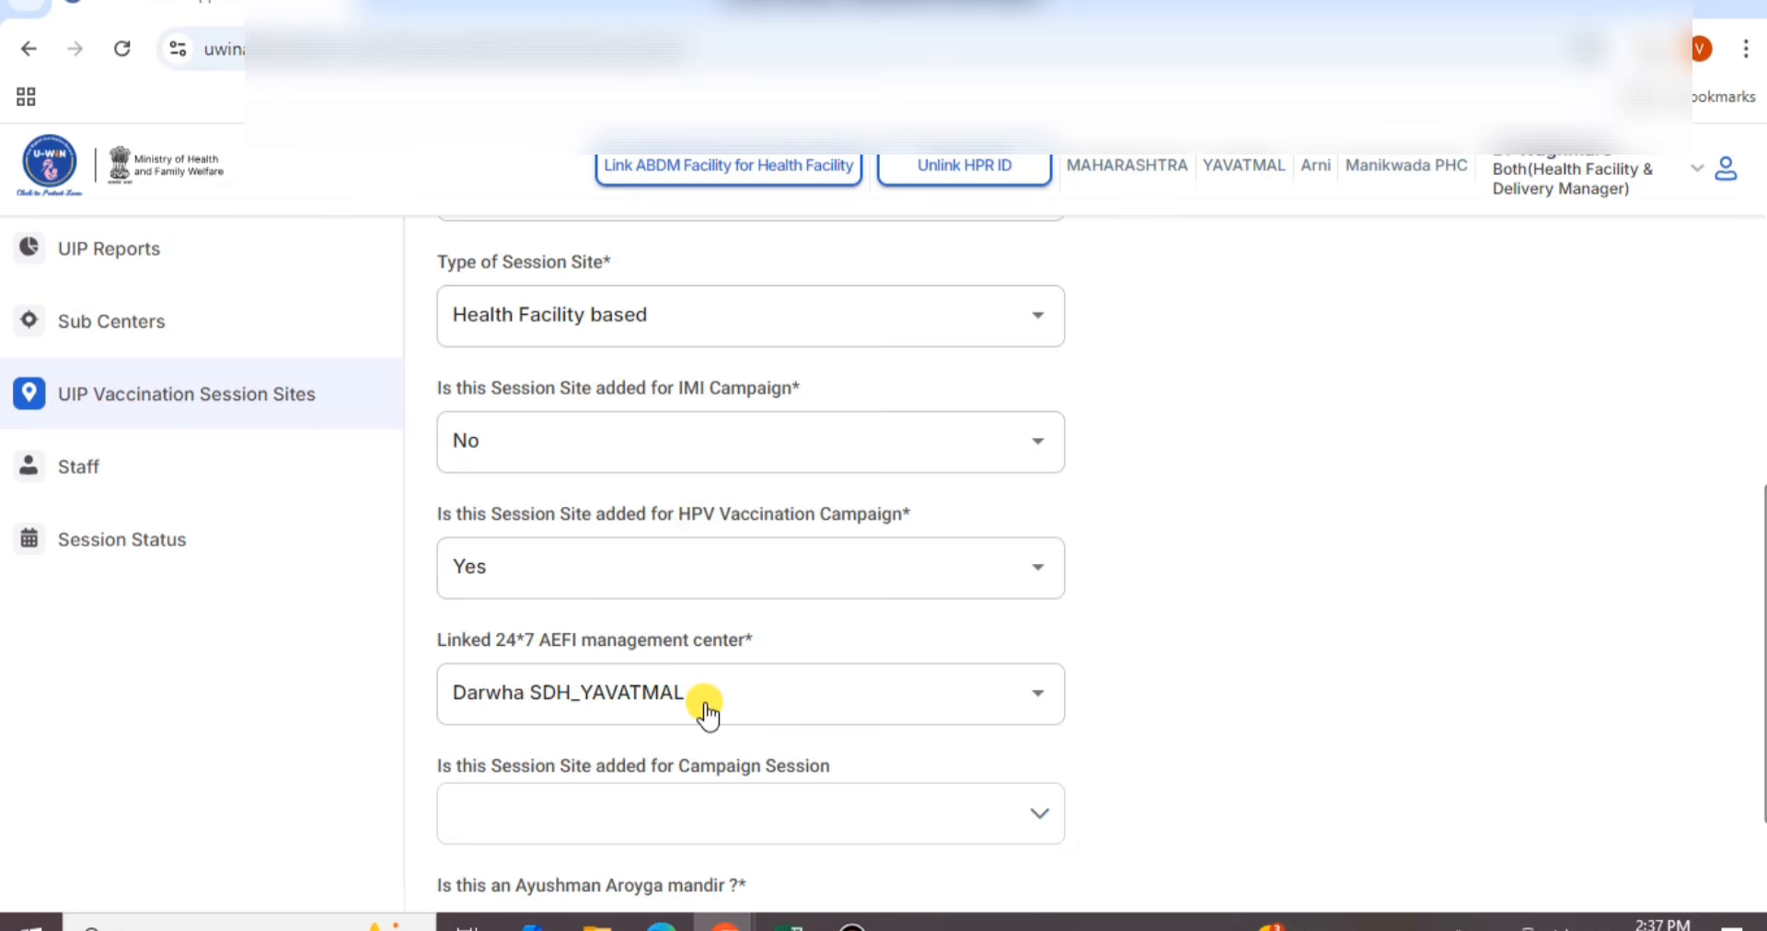
Answer No to whether the session site is an Ayushman Aroyga mandir
scroll(707, 713, "down", 1)
scroll(707, 713, "down", 1)
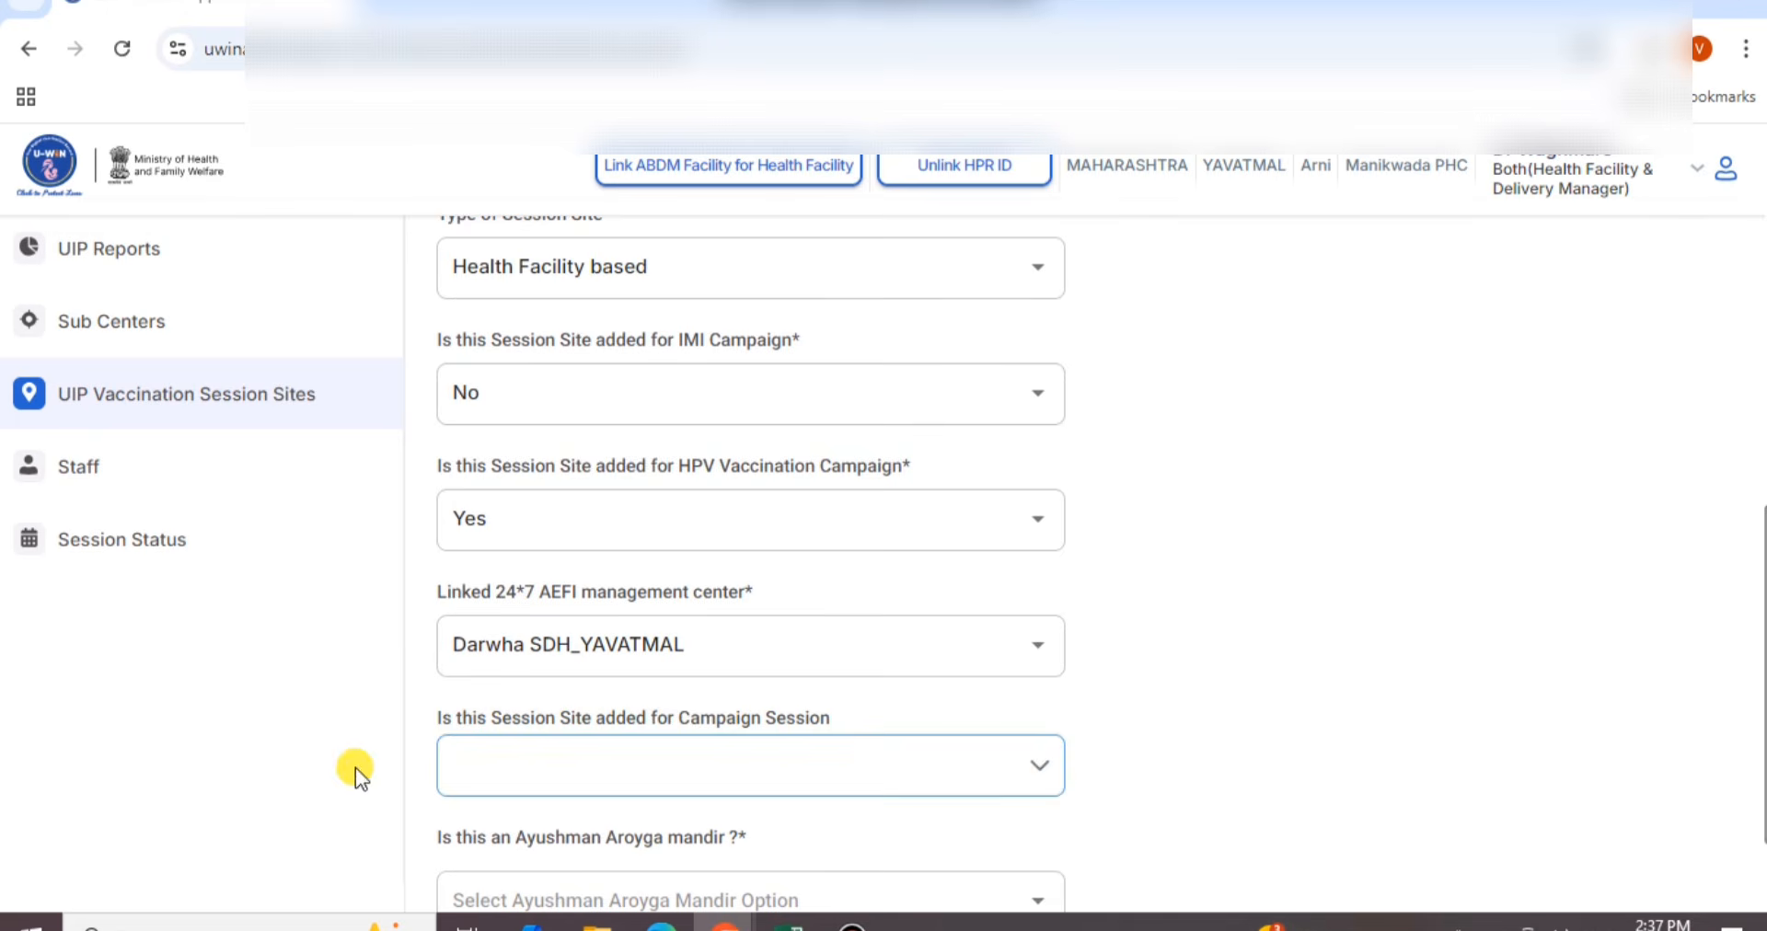
scroll(813, 727, "down", 2)
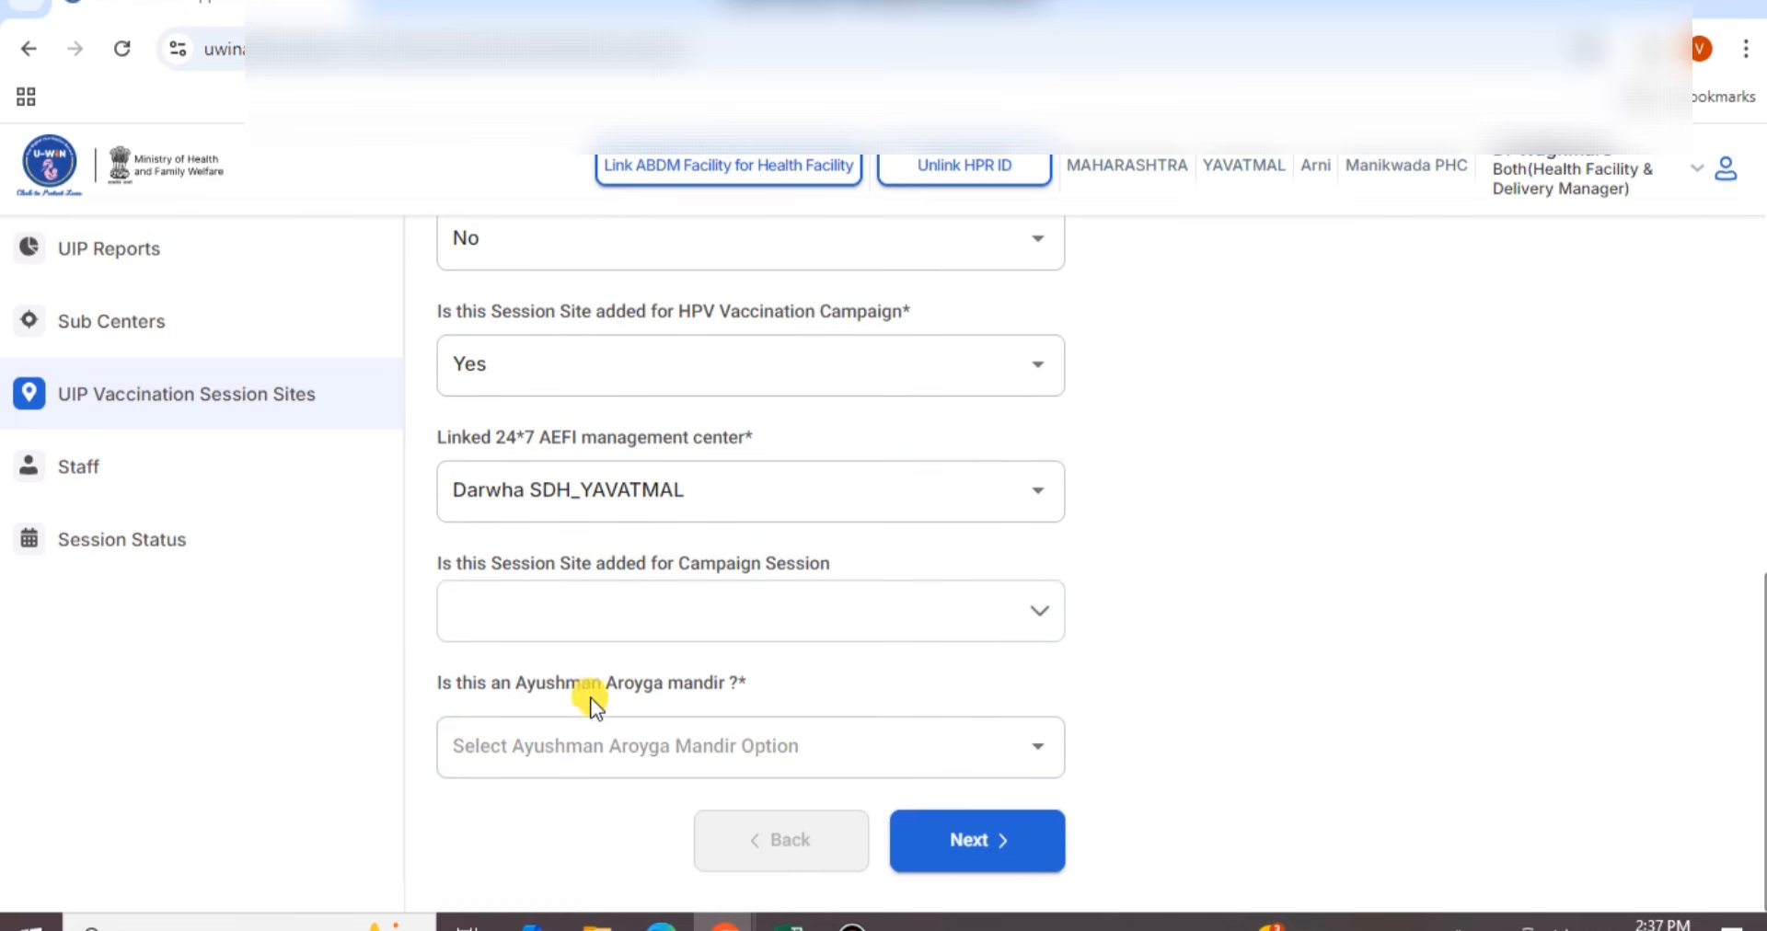
left_click(749, 760)
left_click(563, 819)
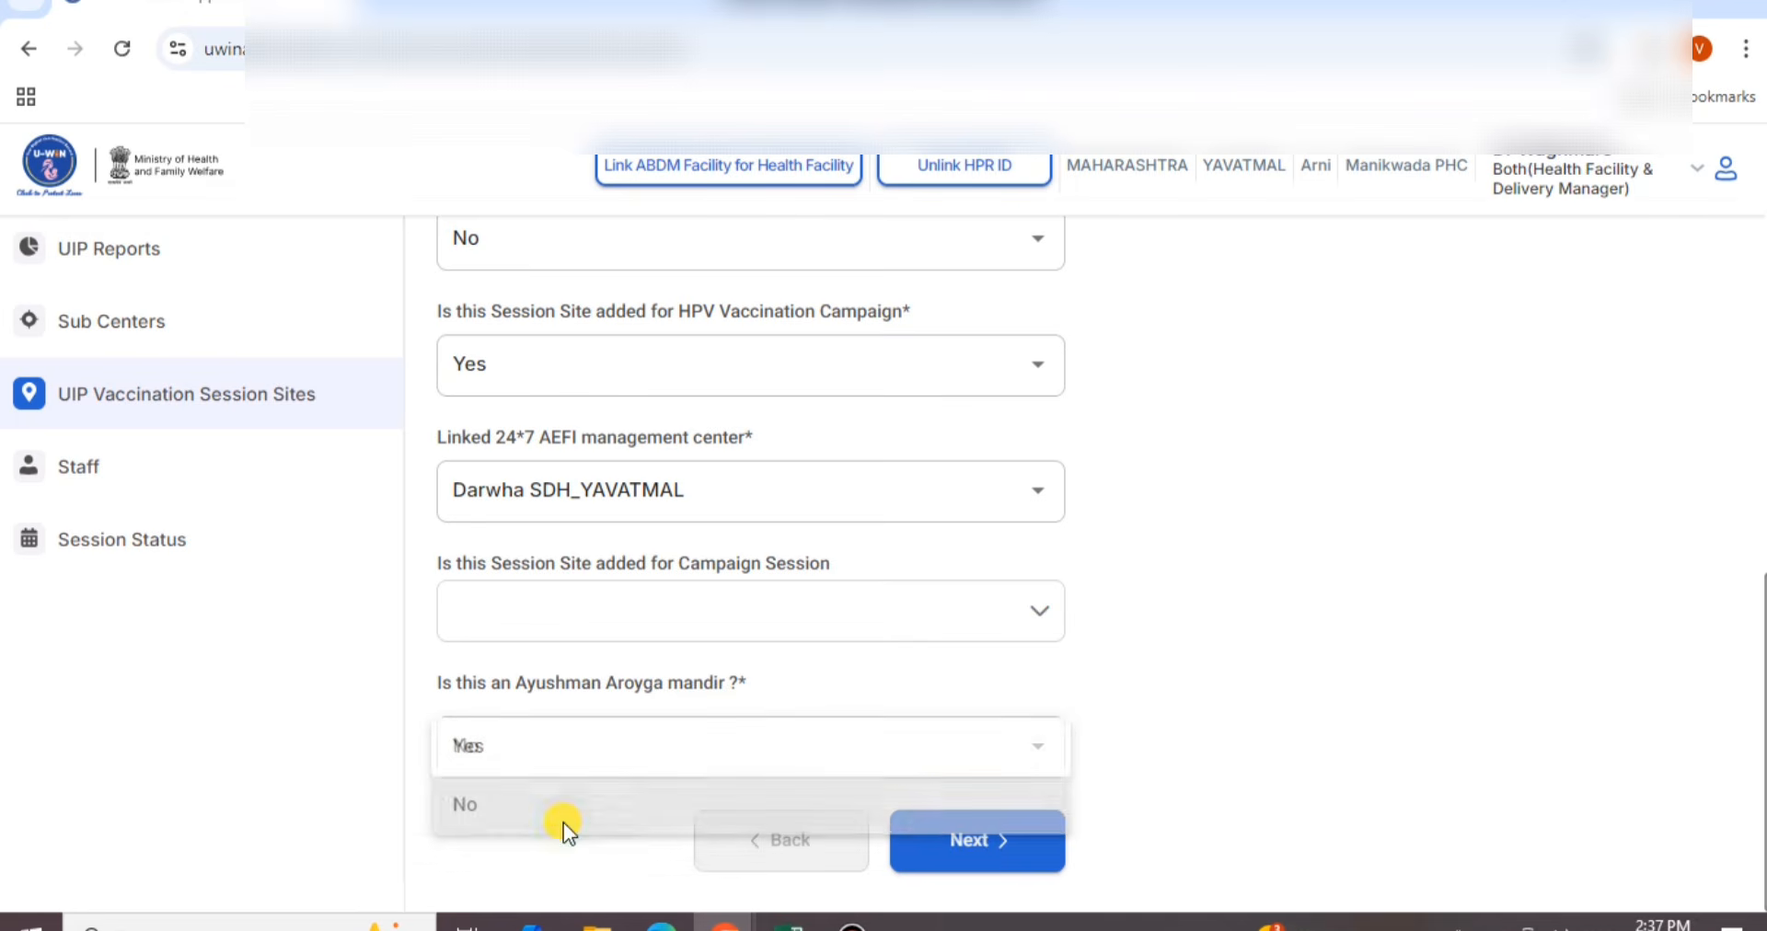
Review the session site details and proceed to the Address & Location stage
scroll(655, 768, "up", 2)
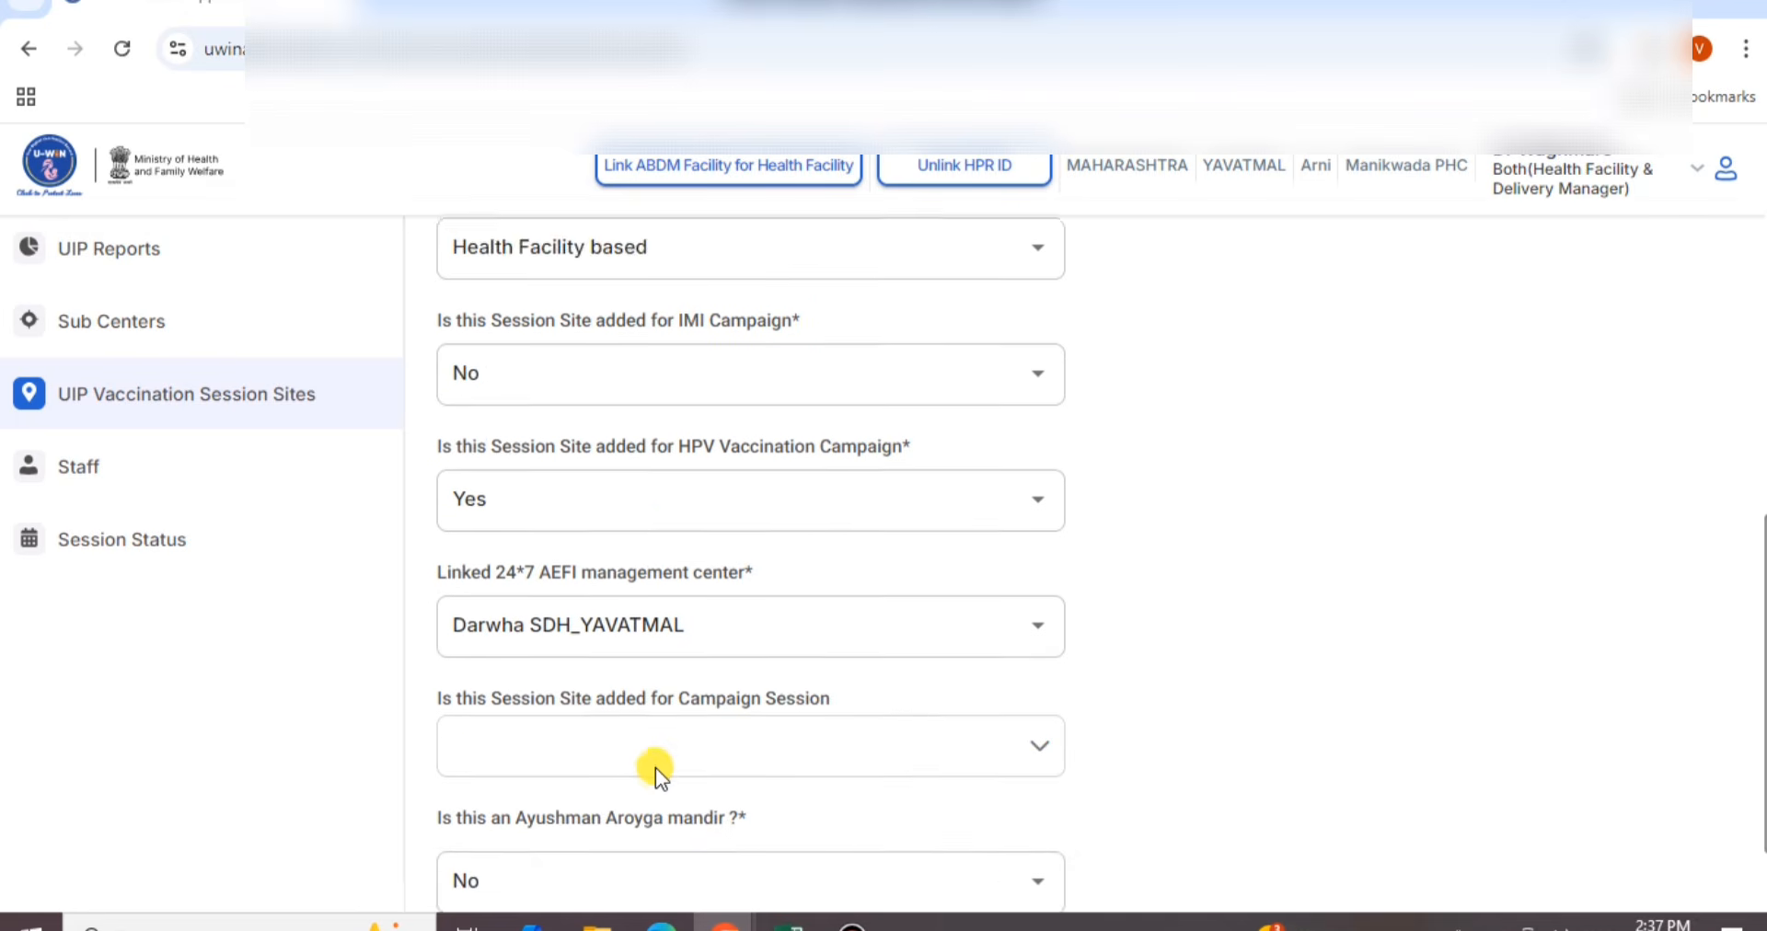
scroll(655, 767, "down", 2)
scroll(655, 767, "up", 2)
scroll(656, 767, "up", 2)
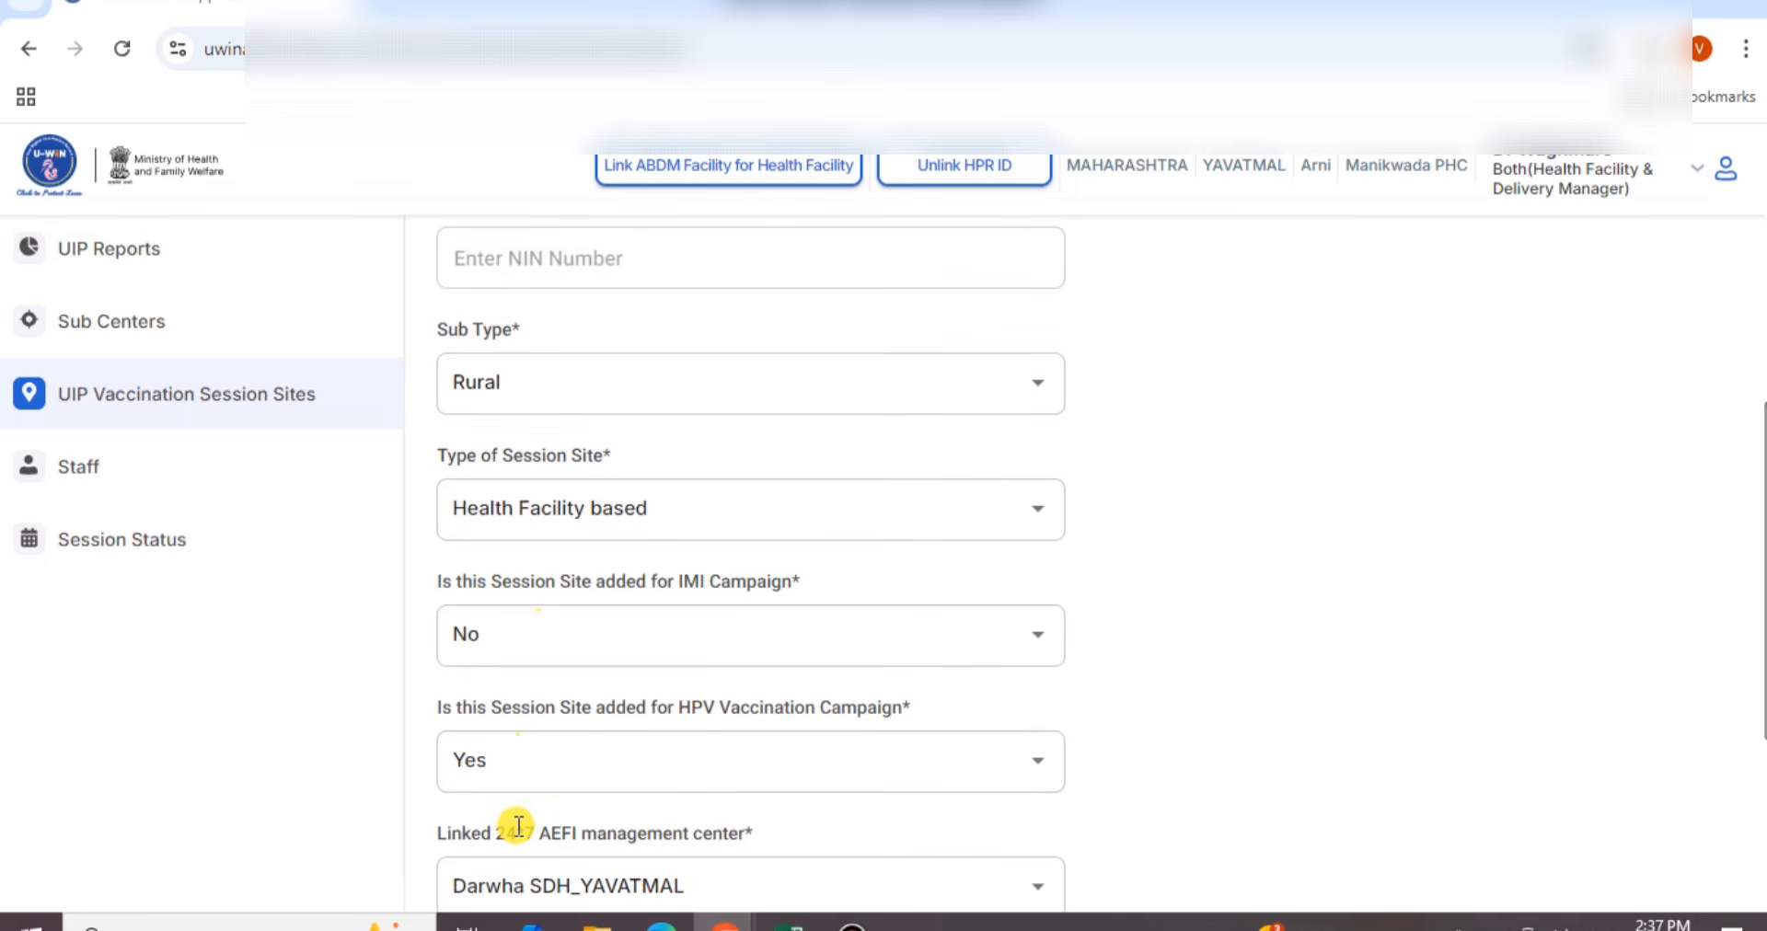
scroll(518, 826, "down", 3)
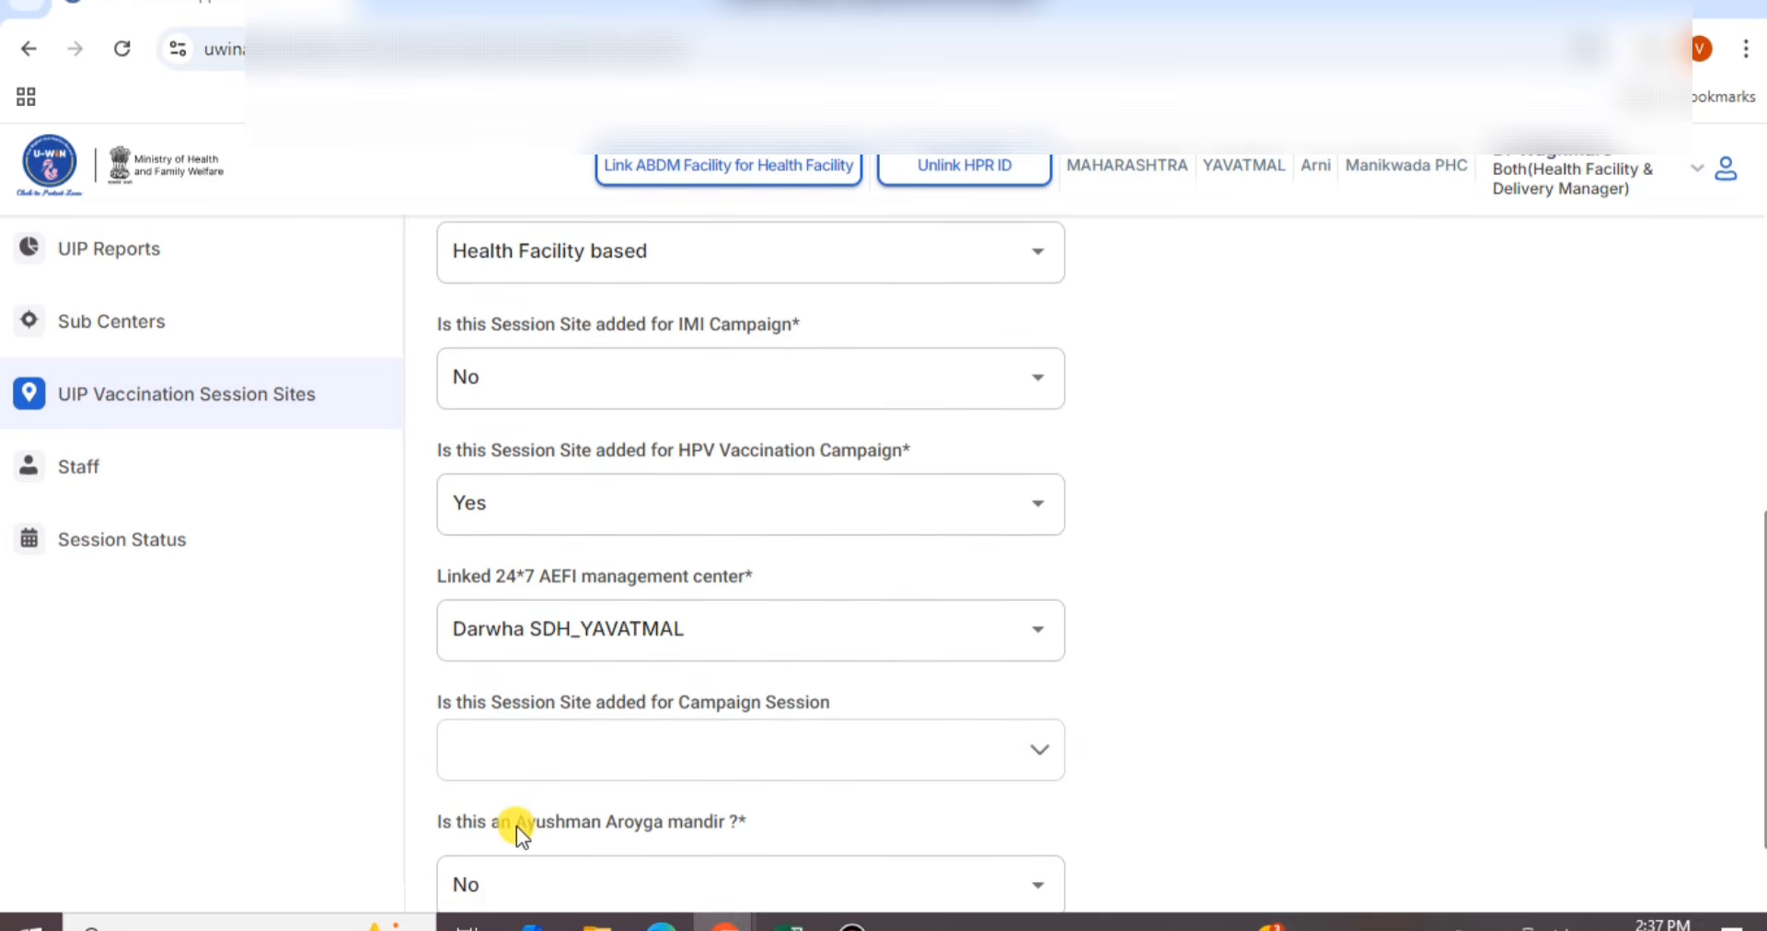
scroll(516, 827, "down", 2)
left_click(989, 837)
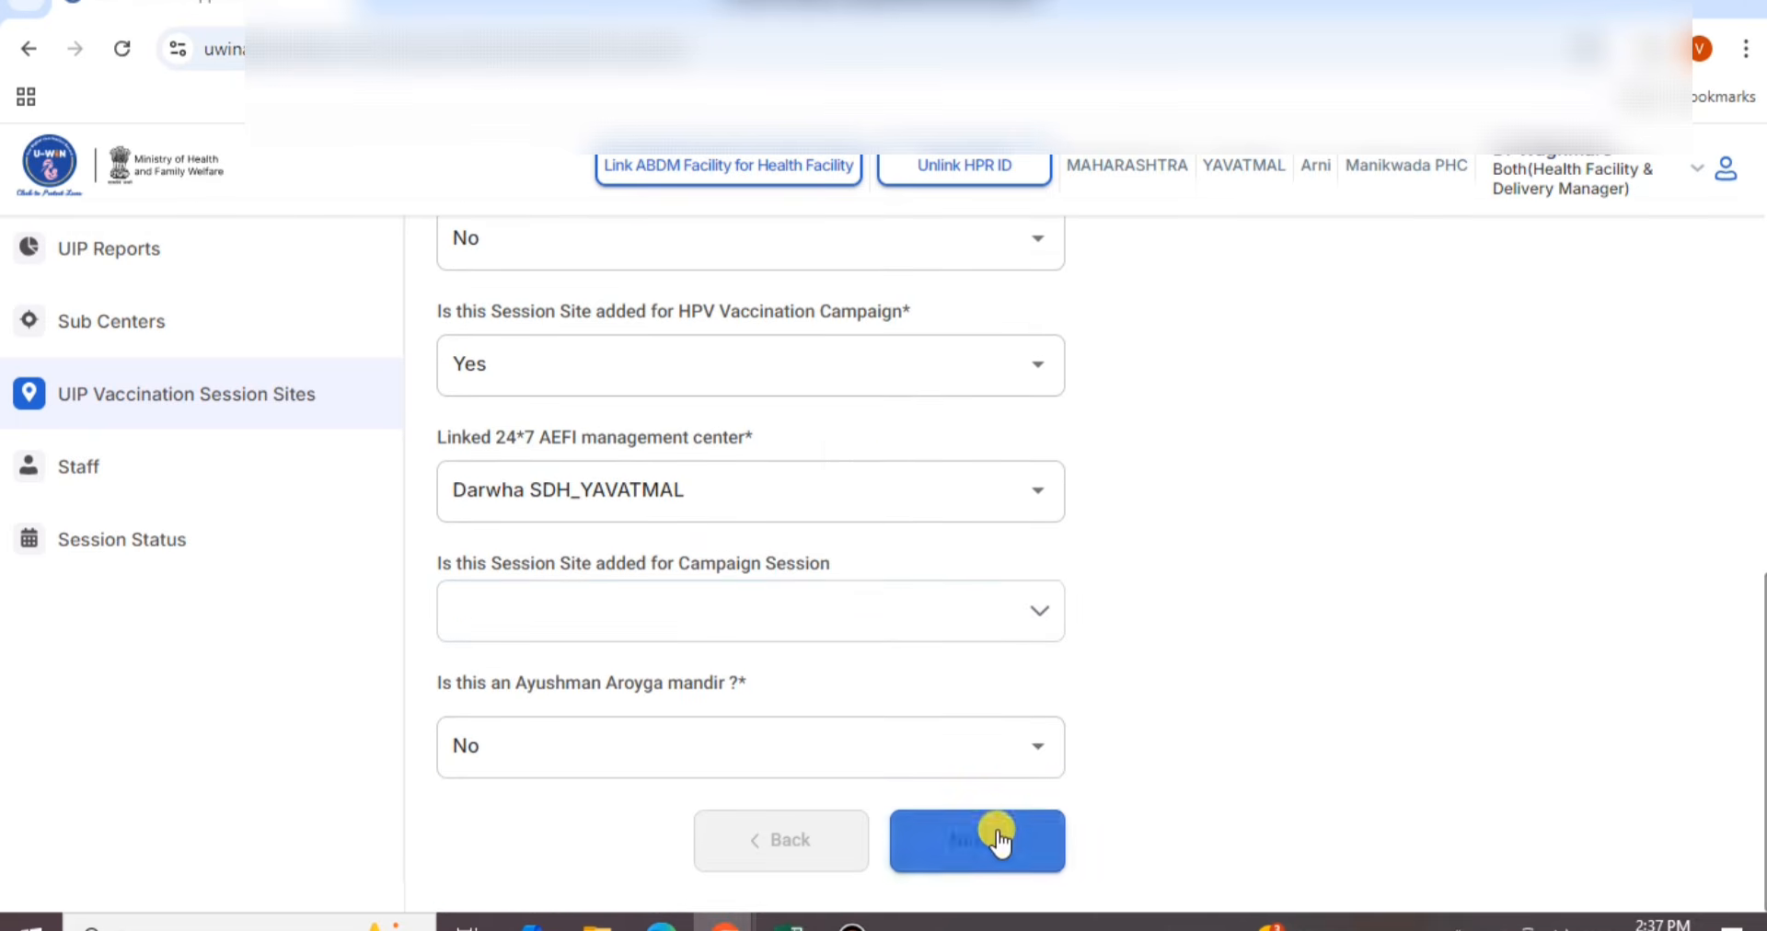
scroll(805, 470, "down", 10)
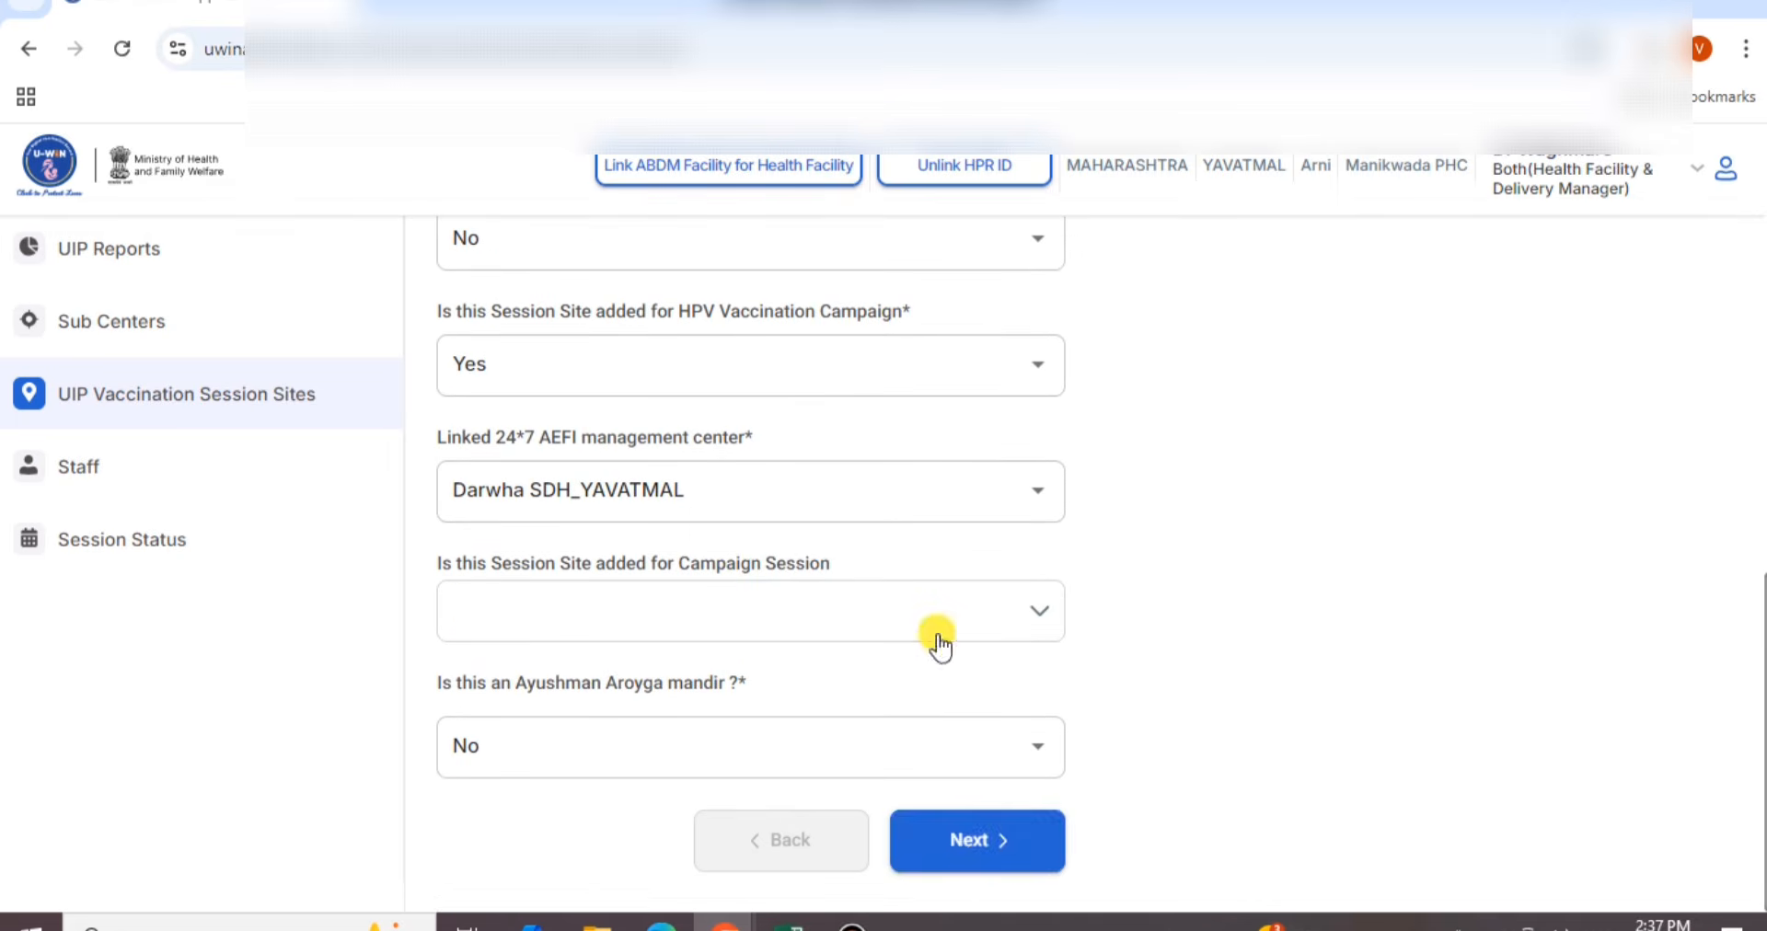
left_click(981, 851)
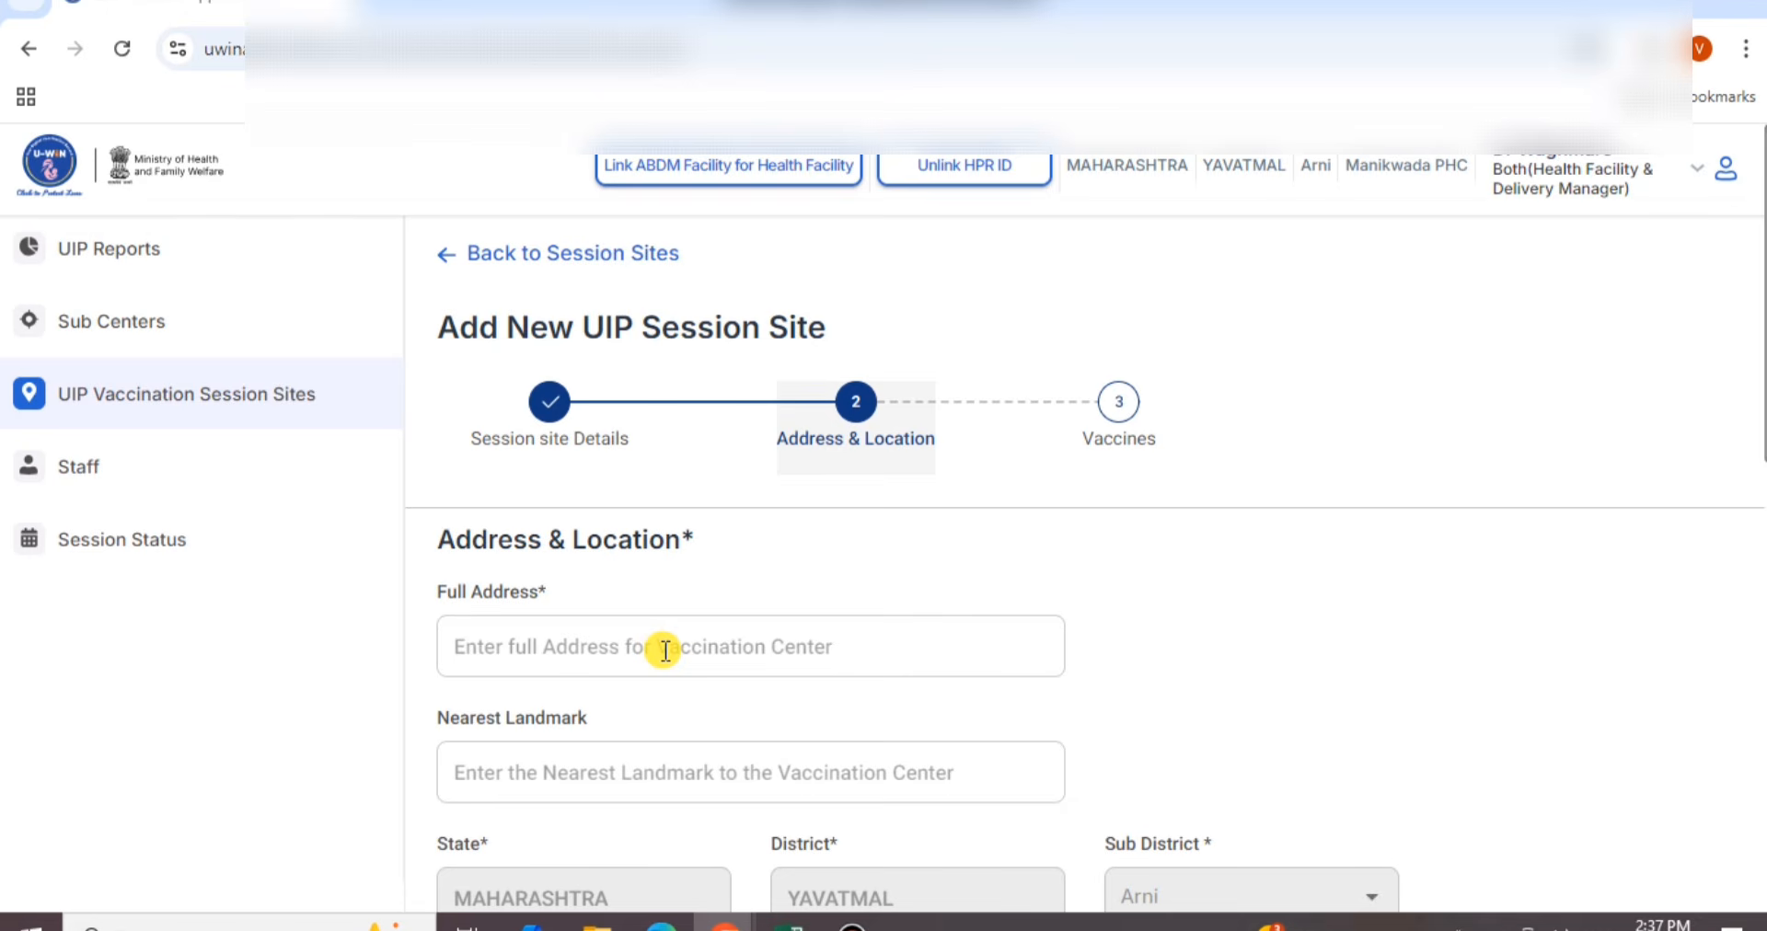
Enter "Yavatmal" as the vaccination center's full address
left_click(585, 636)
type("s")
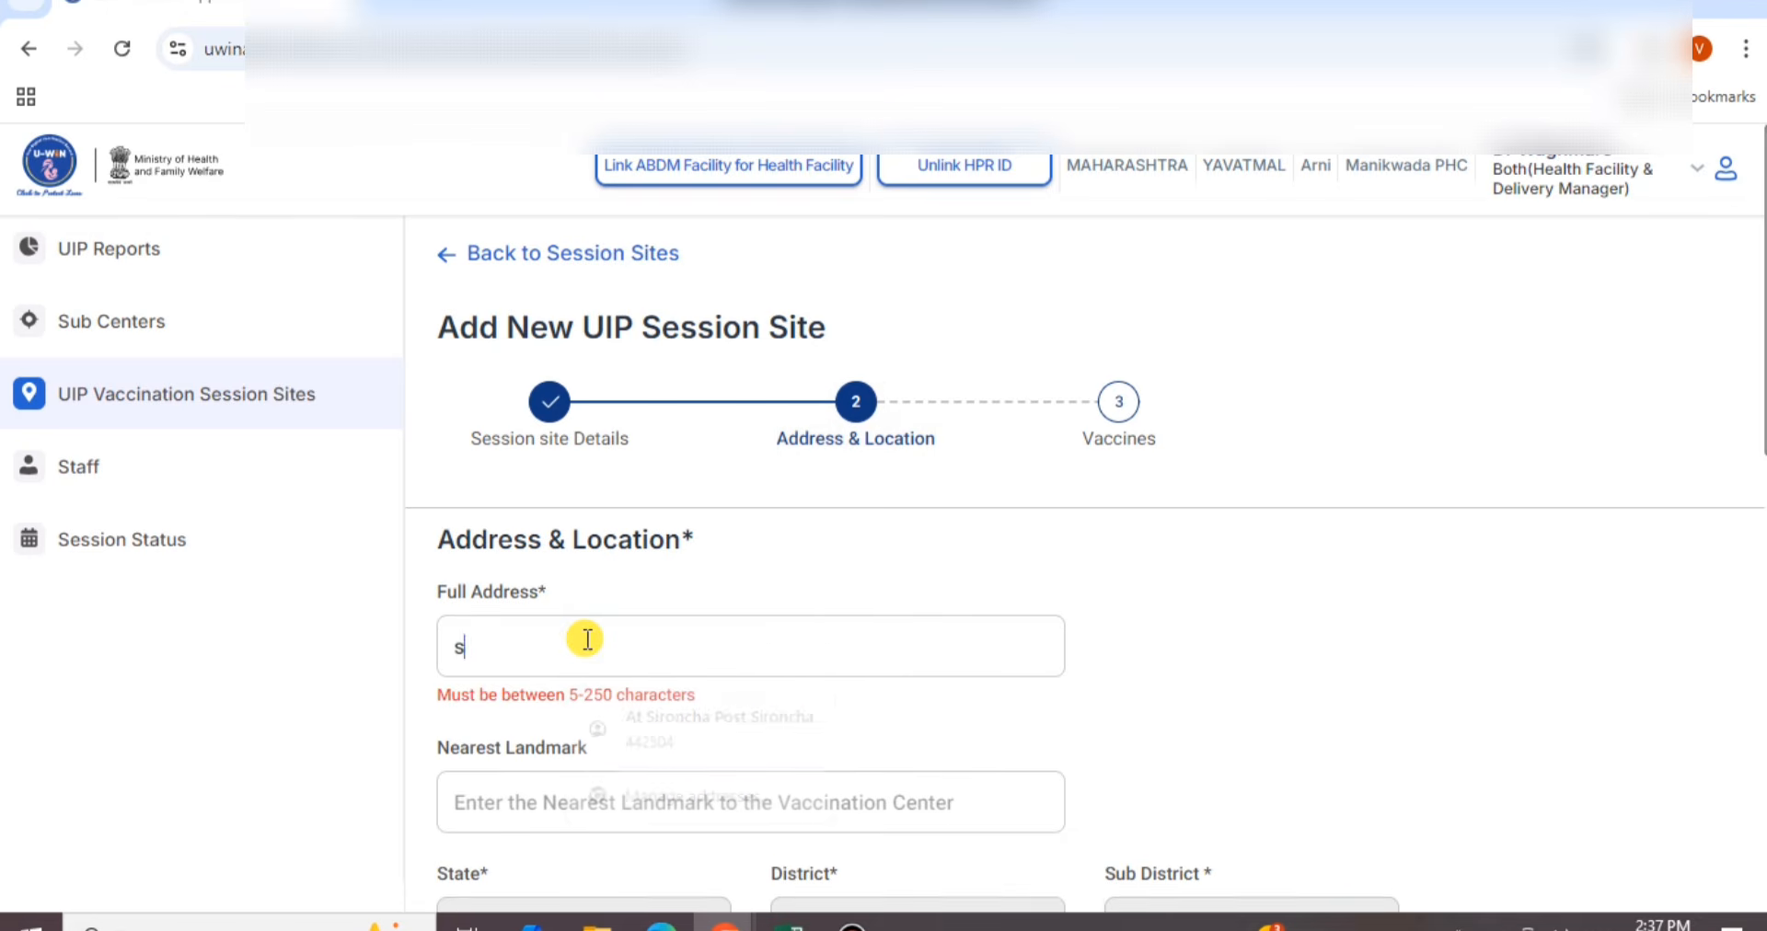
type("hjd")
key("BackSpace")
key("BackSpace")
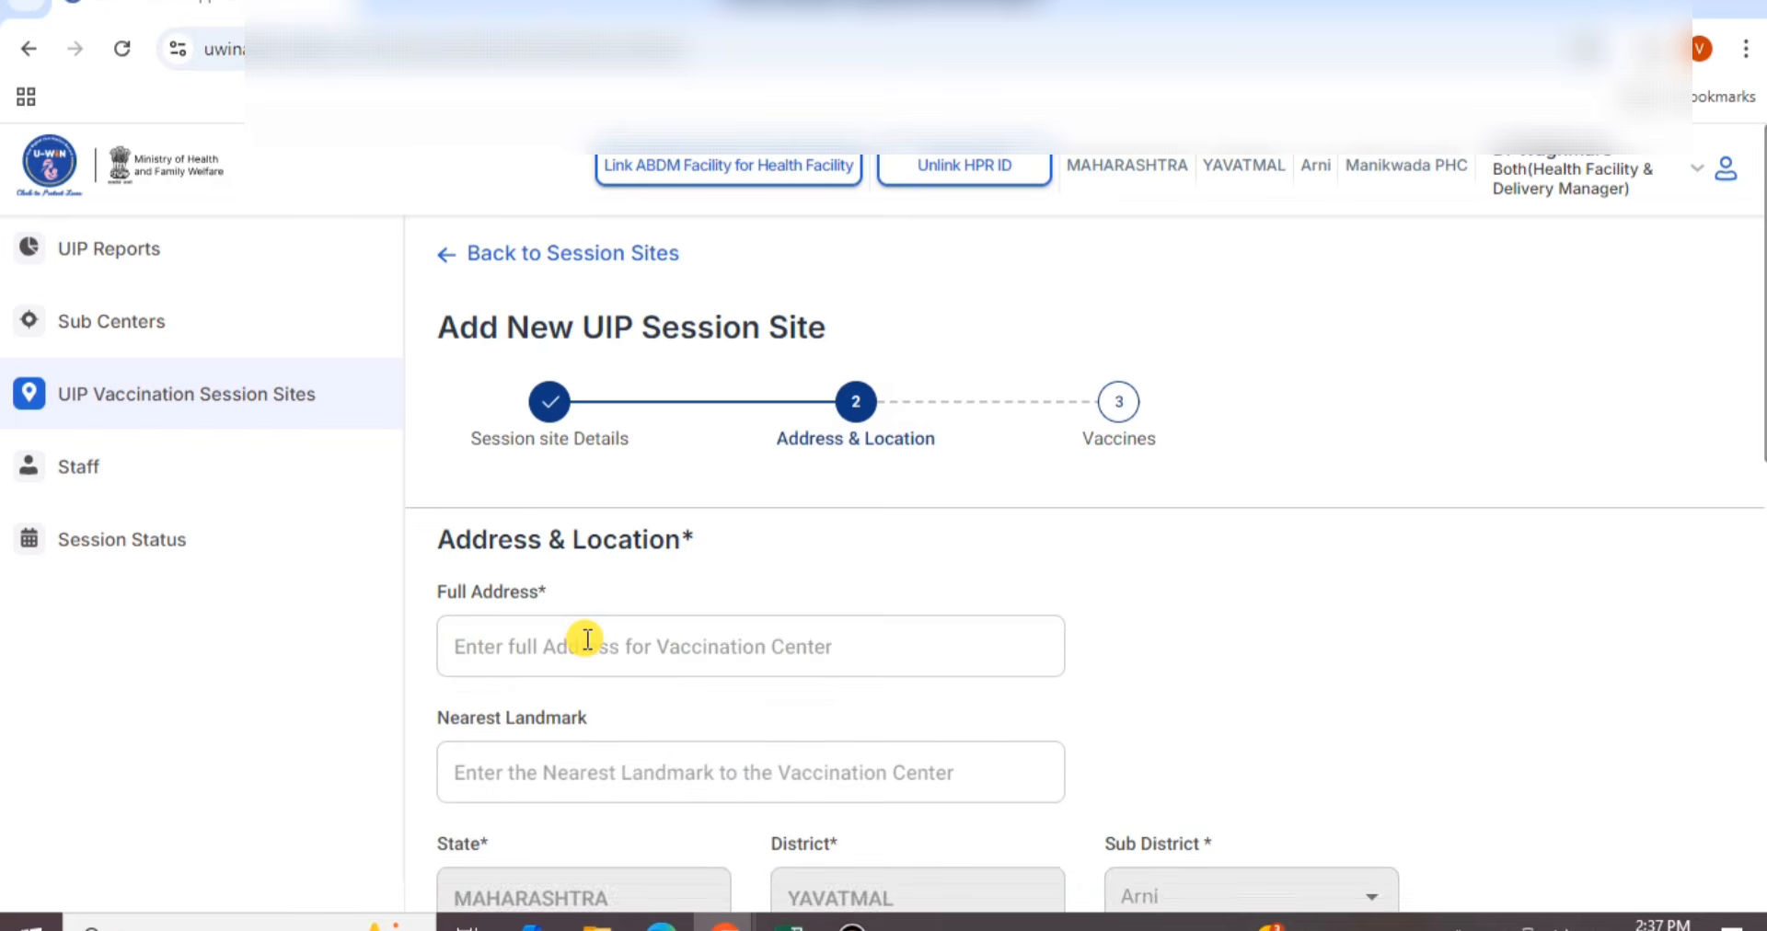
type("Yavatmal")
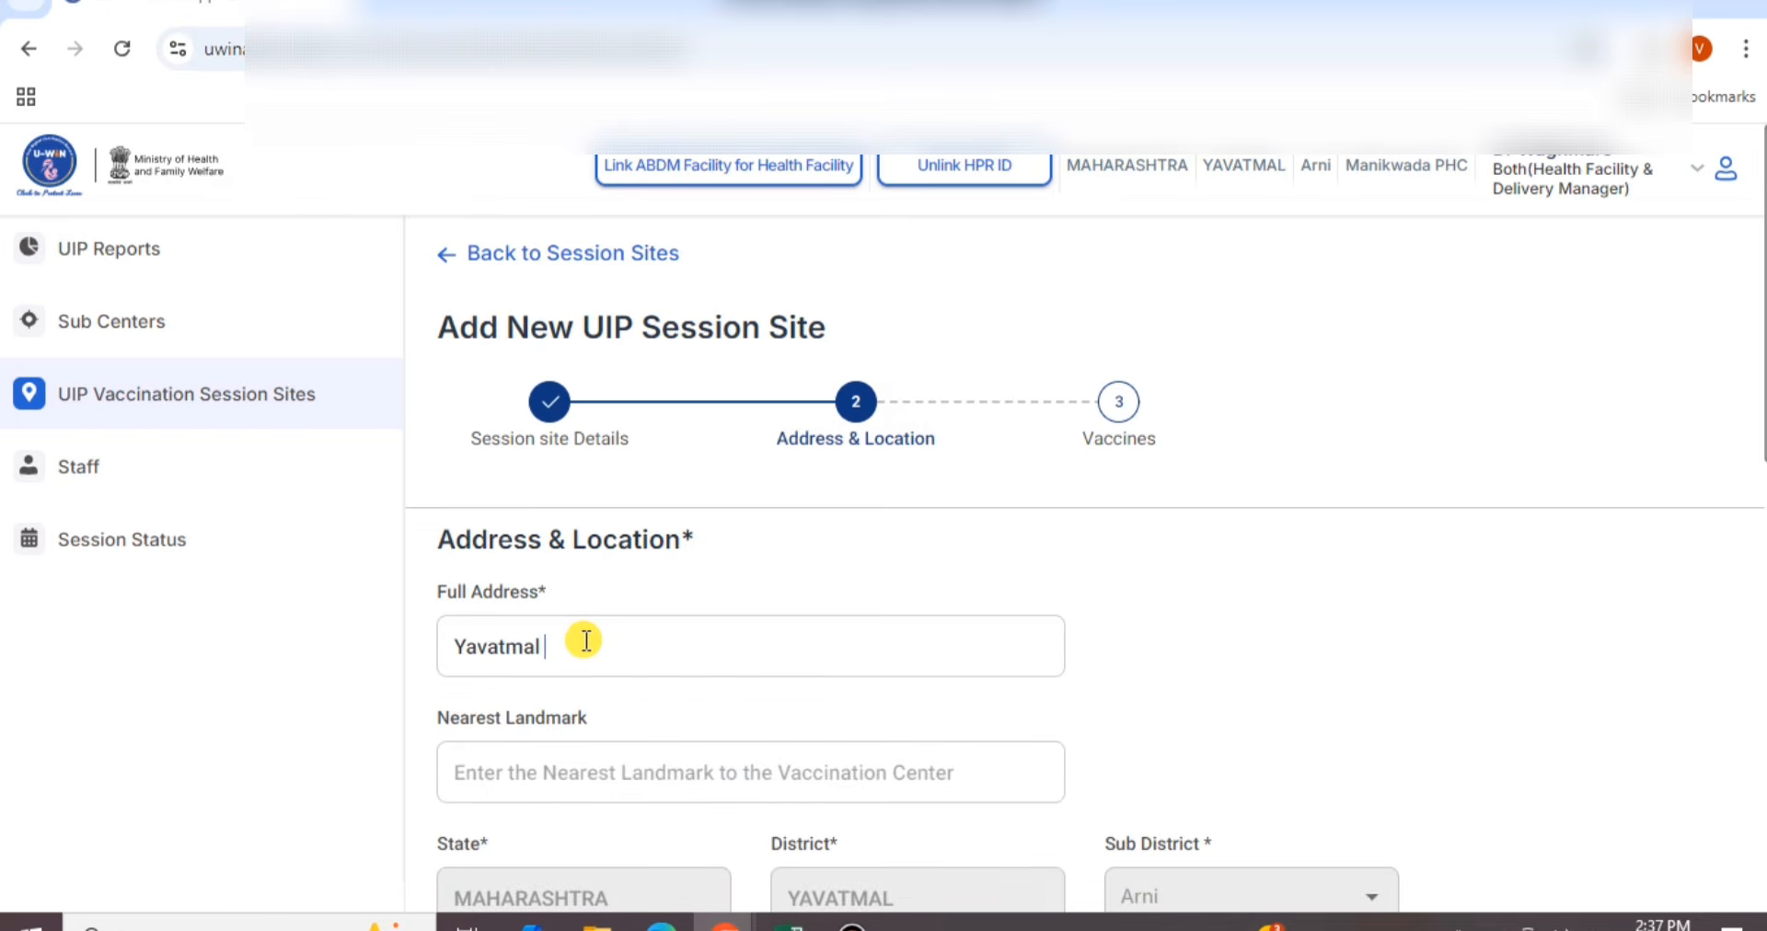
scroll(506, 781, "down", 1)
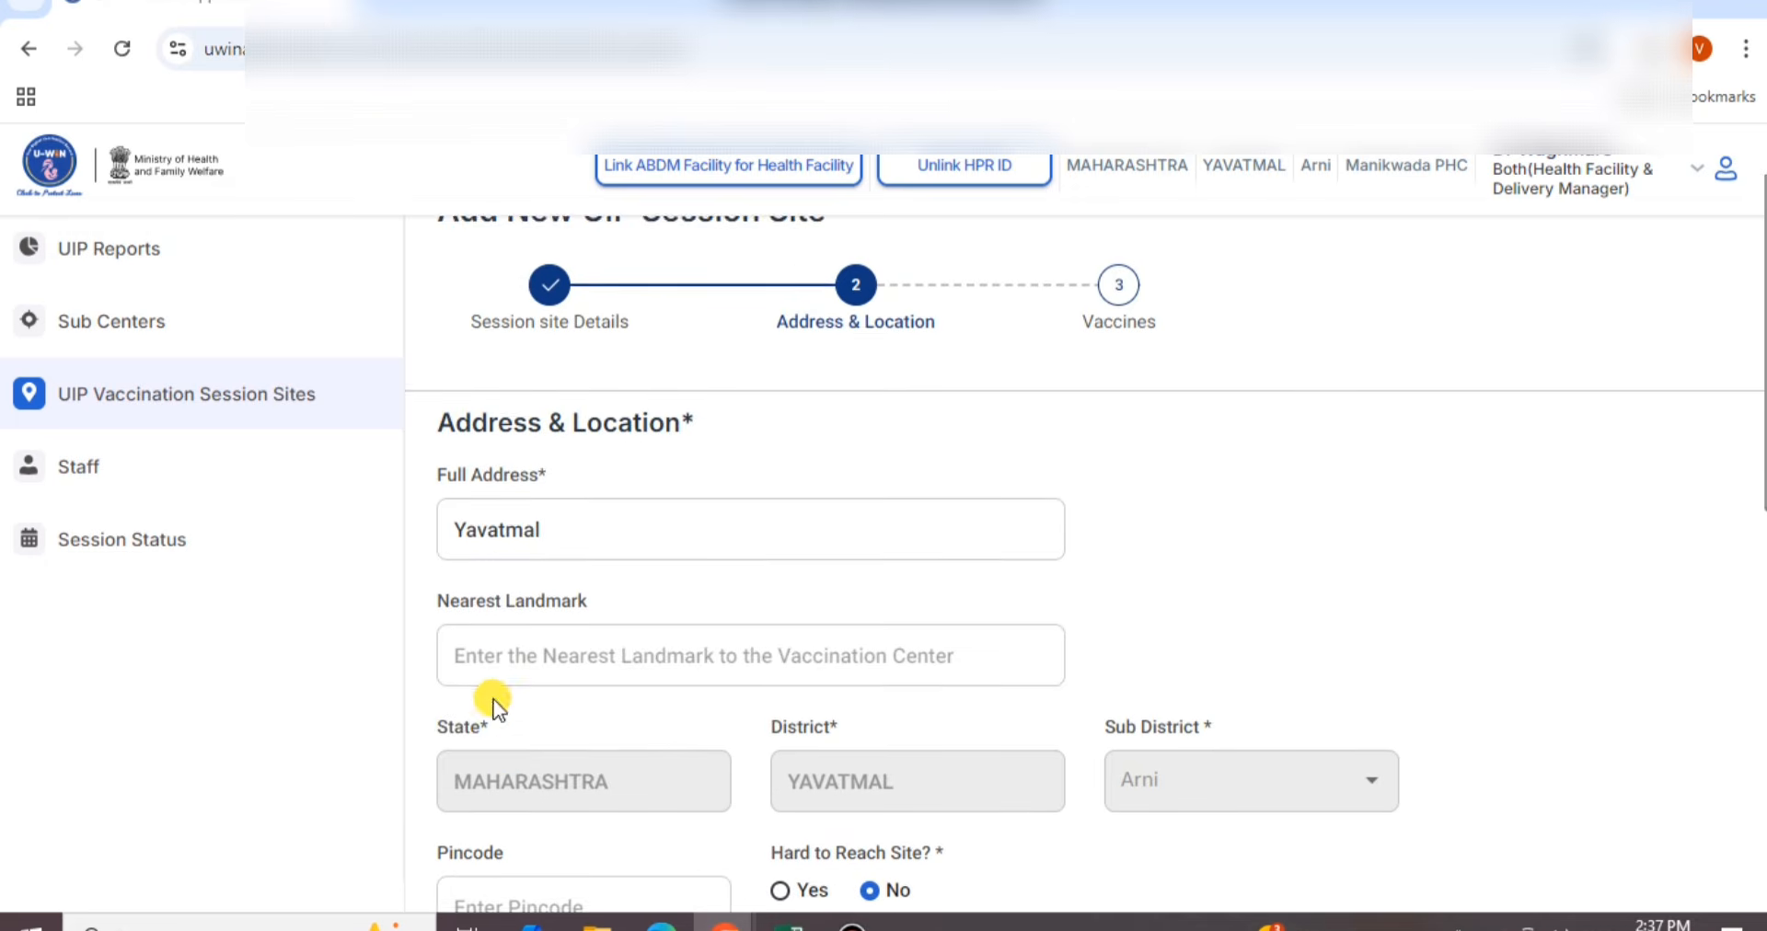
scroll(482, 675, "down", 2)
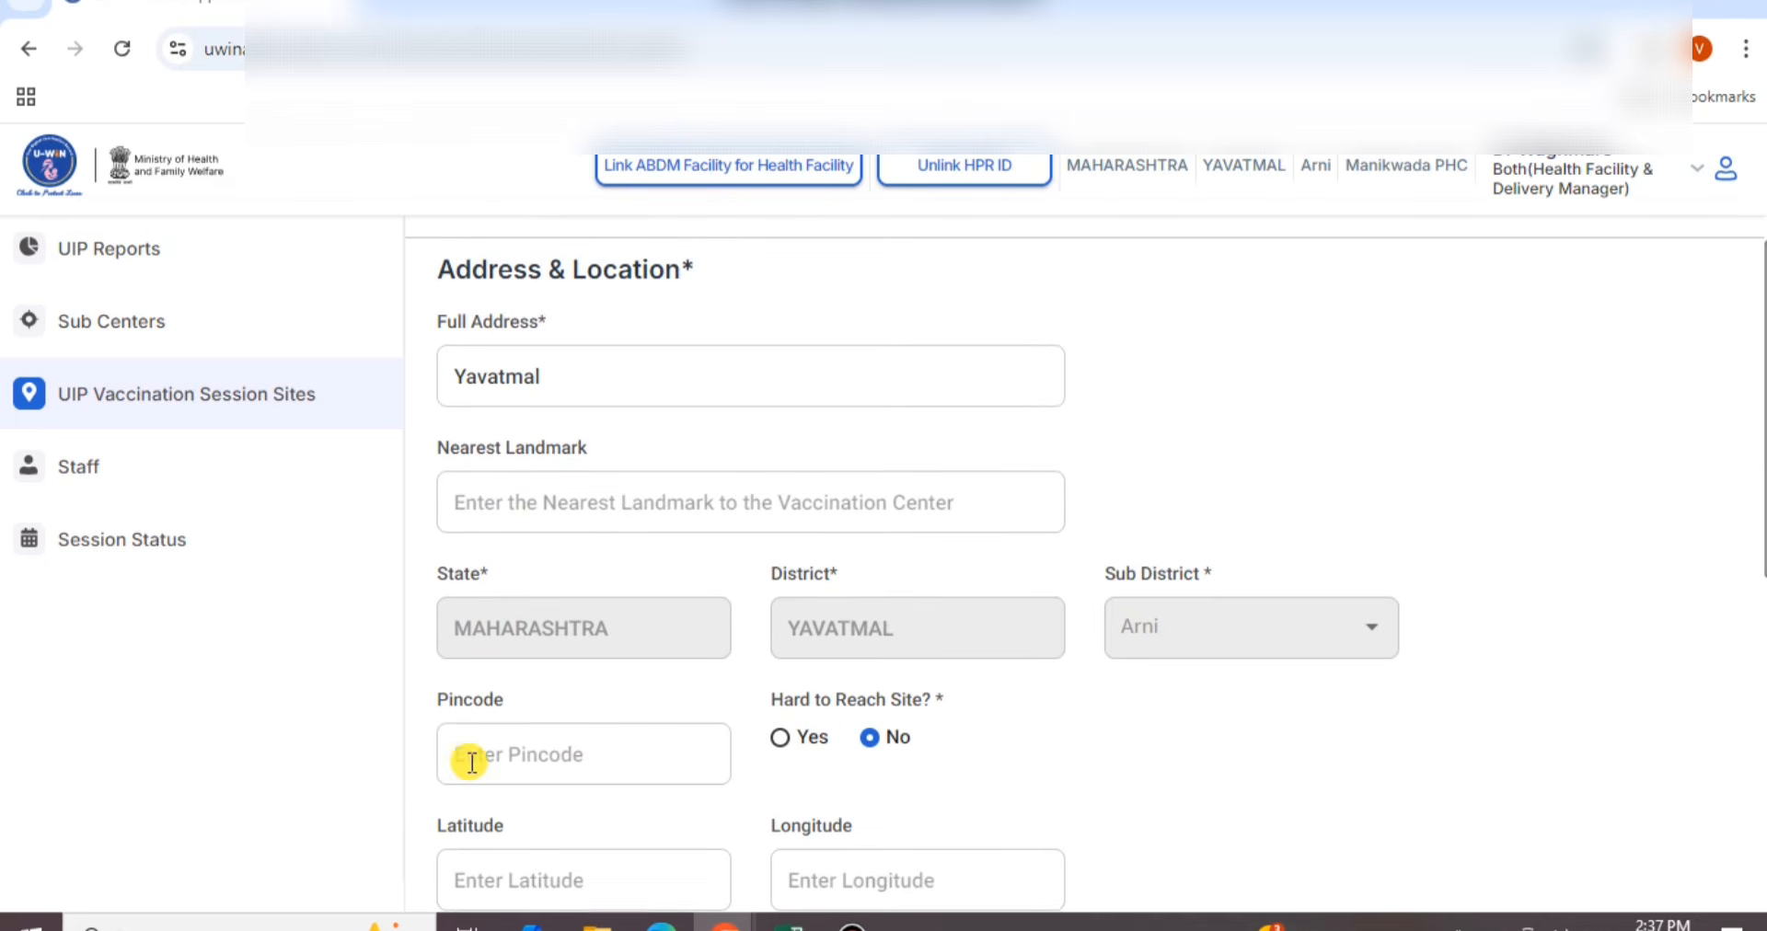
Enter 224601 as the pincode of the session site in its address and location details
left_click(467, 757)
type("21")
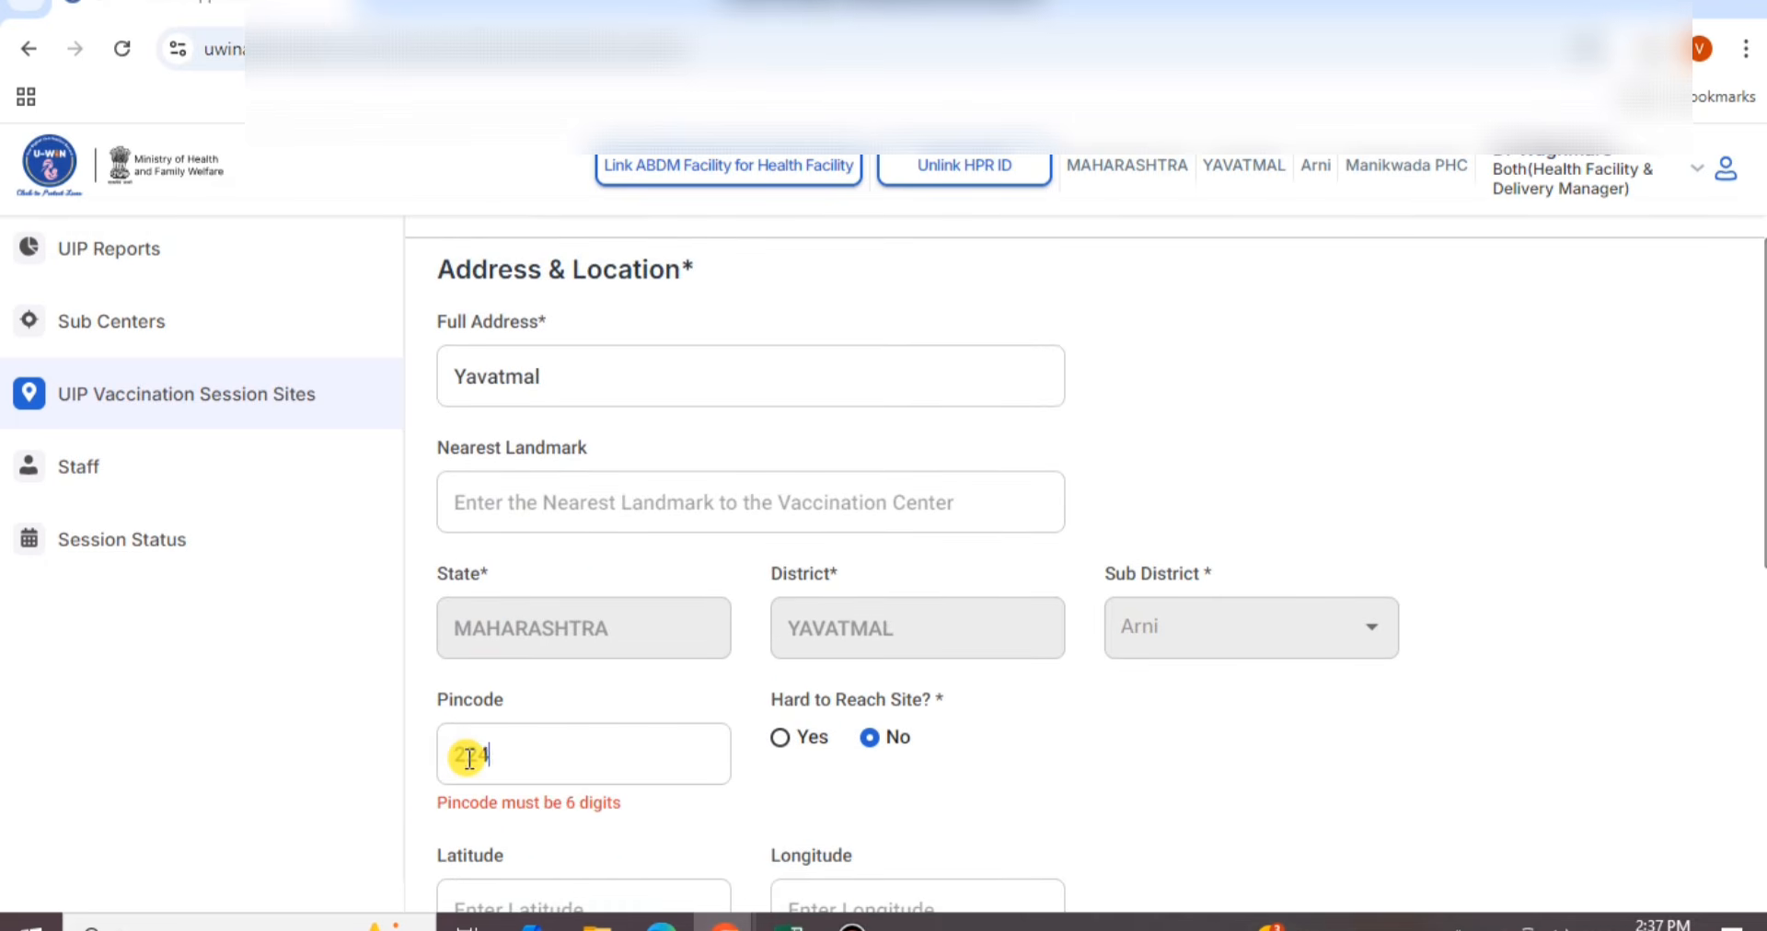
type("44601")
scroll(467, 758, "down", 4)
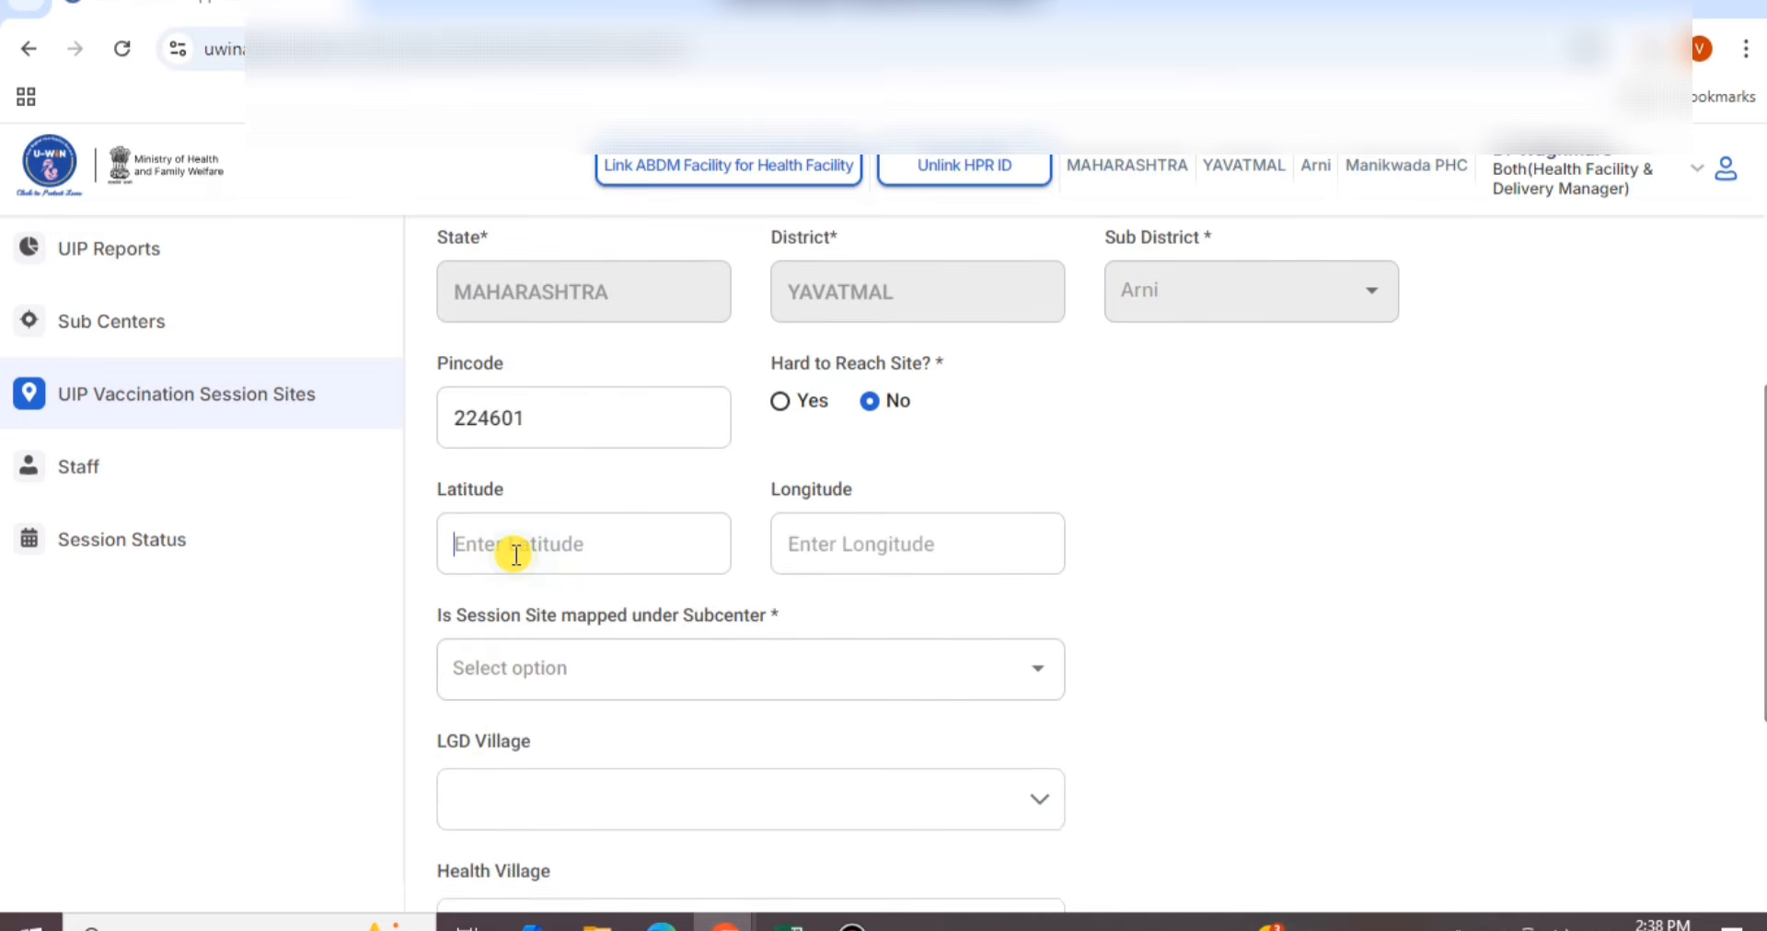
Answer No to whether the session site is mapped under a subcenter, leaving latitude and longitude blank
left_click(871, 558)
scroll(812, 789, "down", 2)
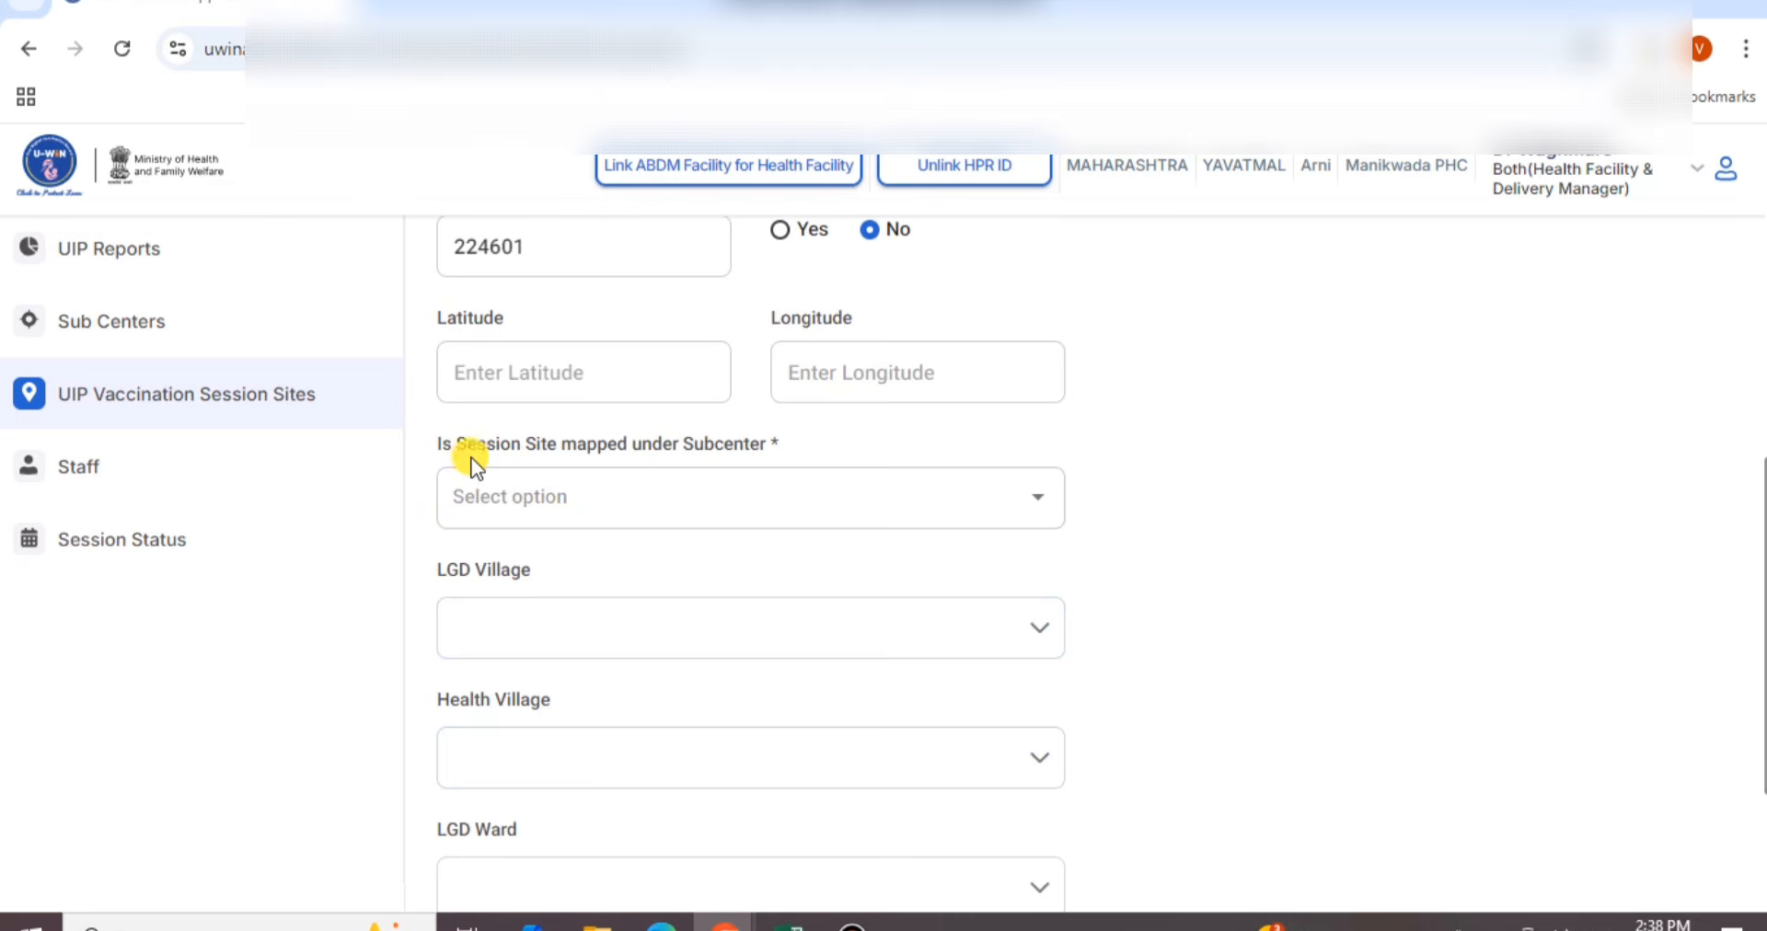
left_click(730, 494)
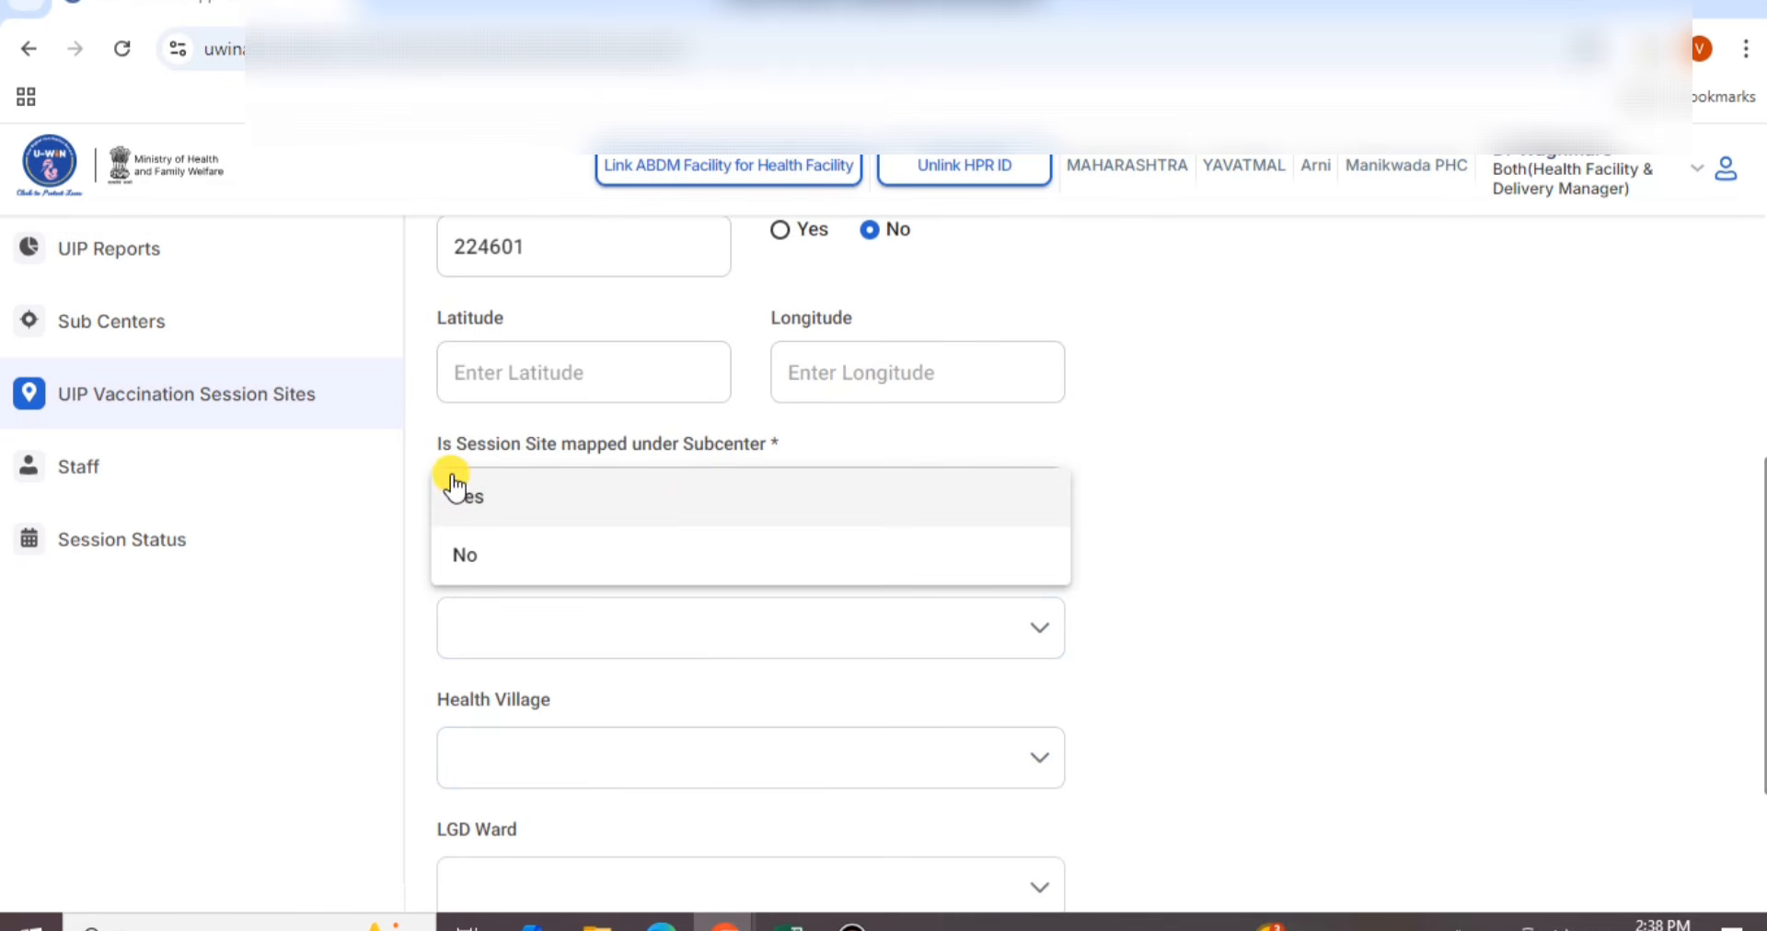
left_click(482, 558)
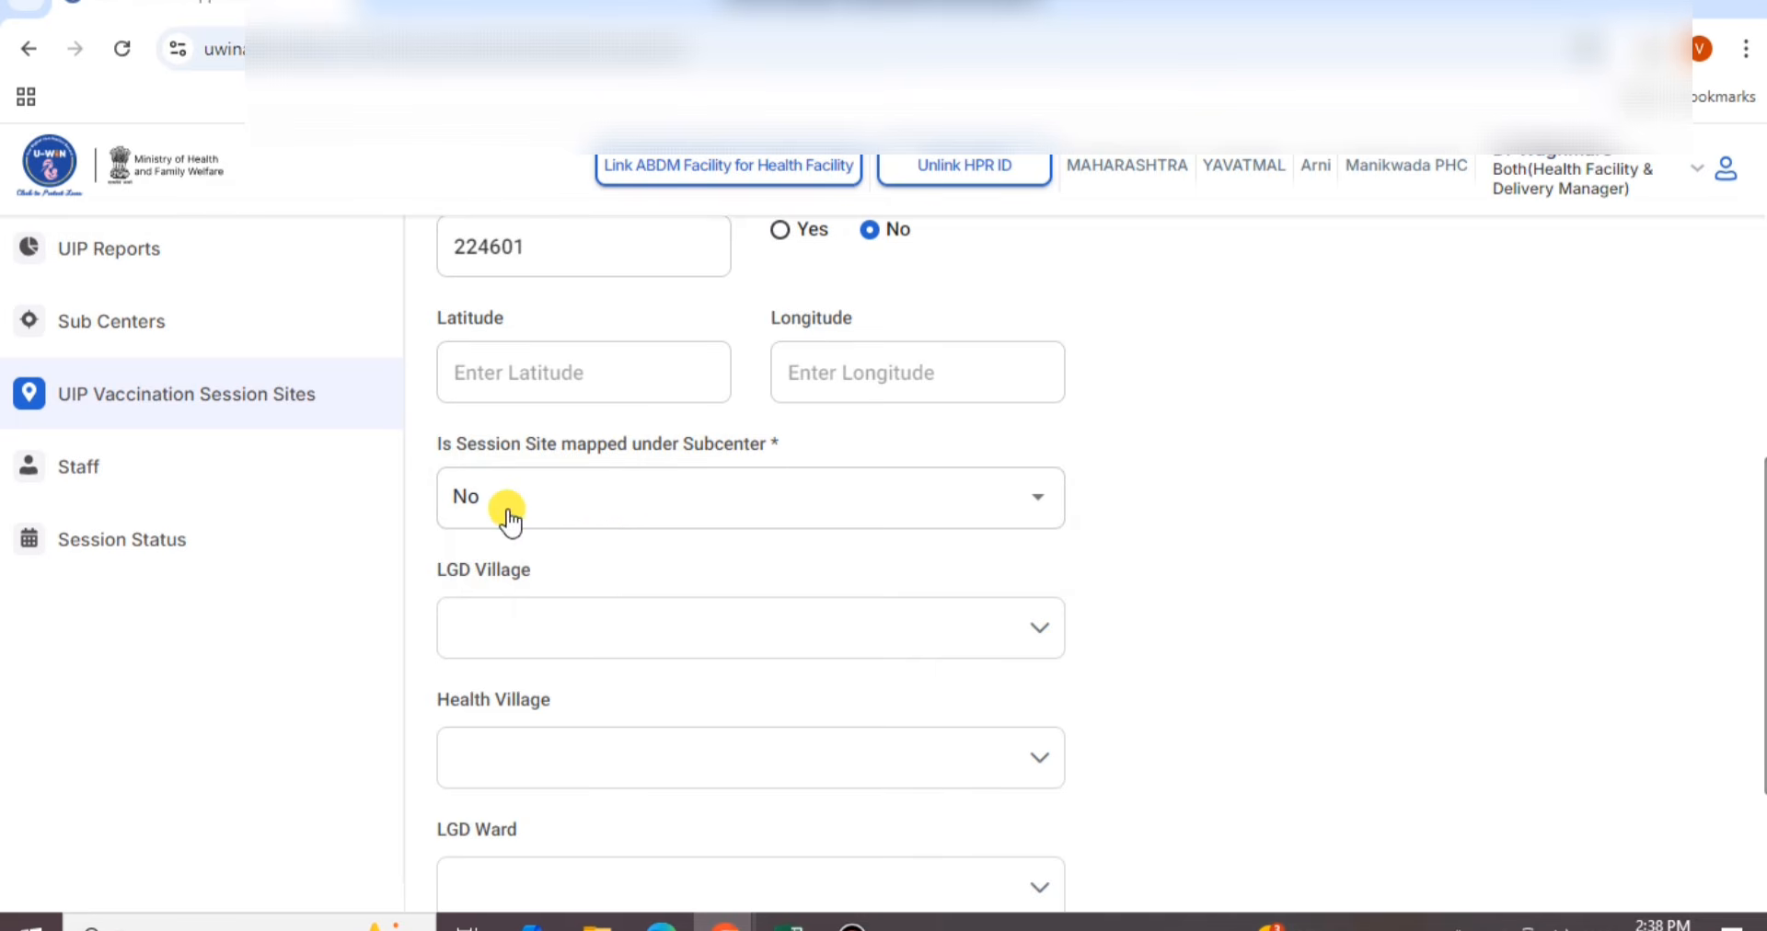
Select Amani, Amboda and Anjankhed as the LGD villages of the session site
scroll(611, 569, "down", 1)
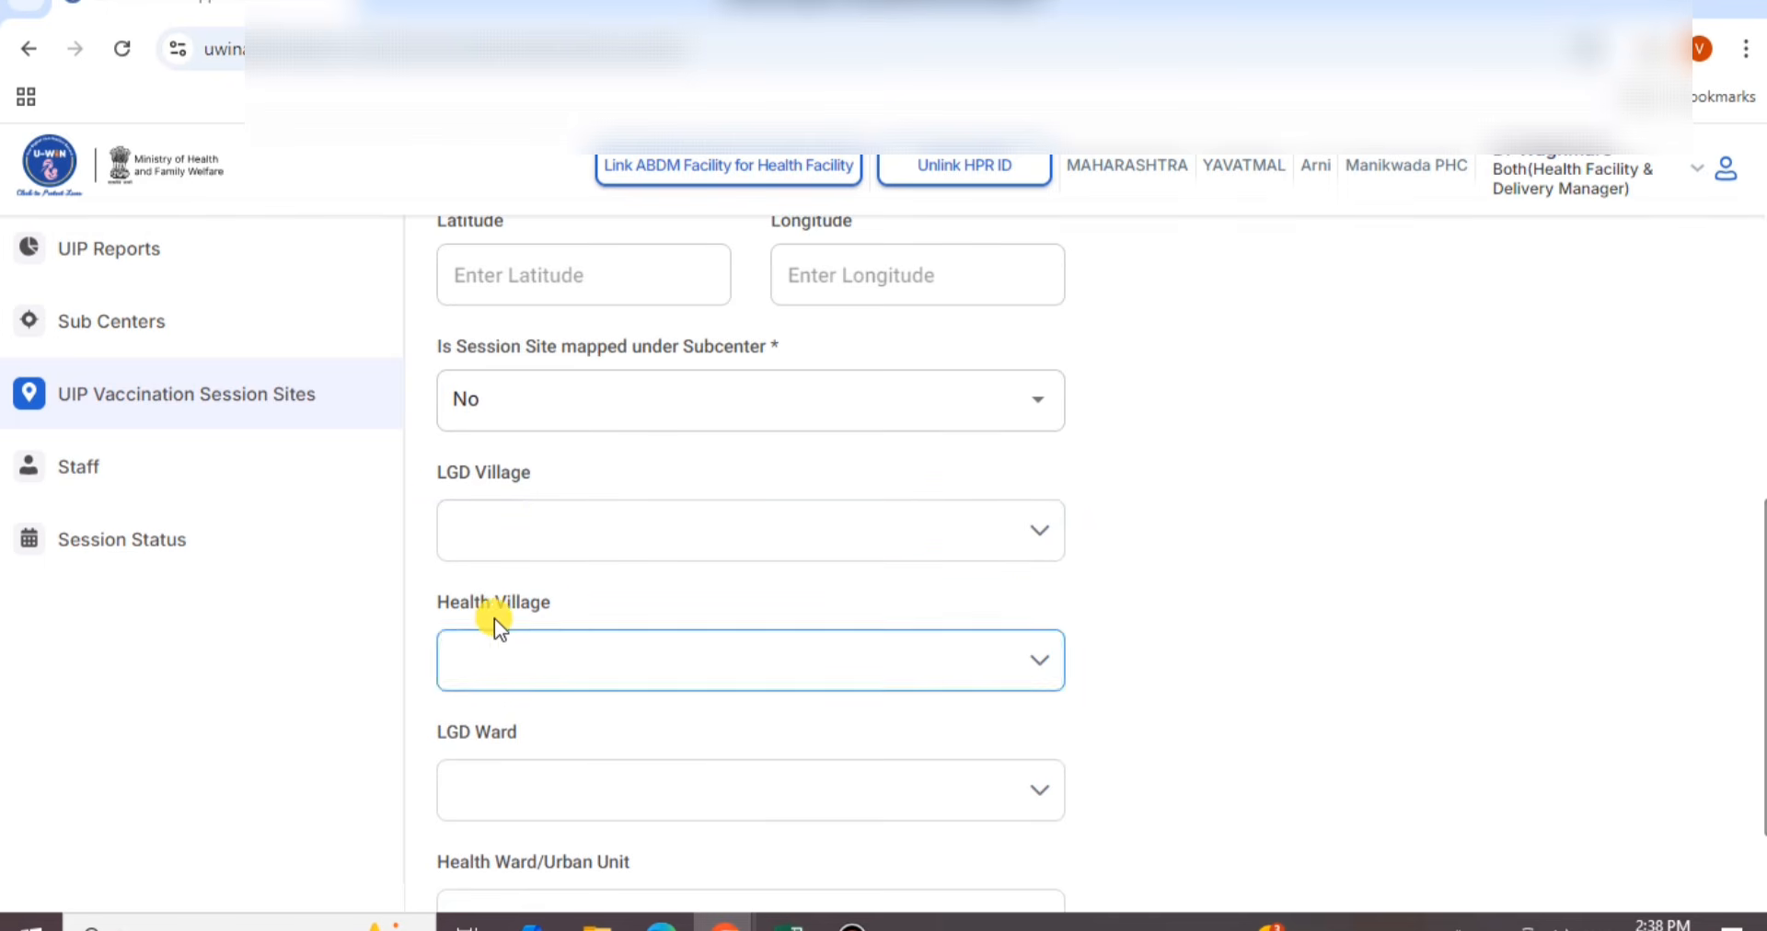
left_click(516, 526)
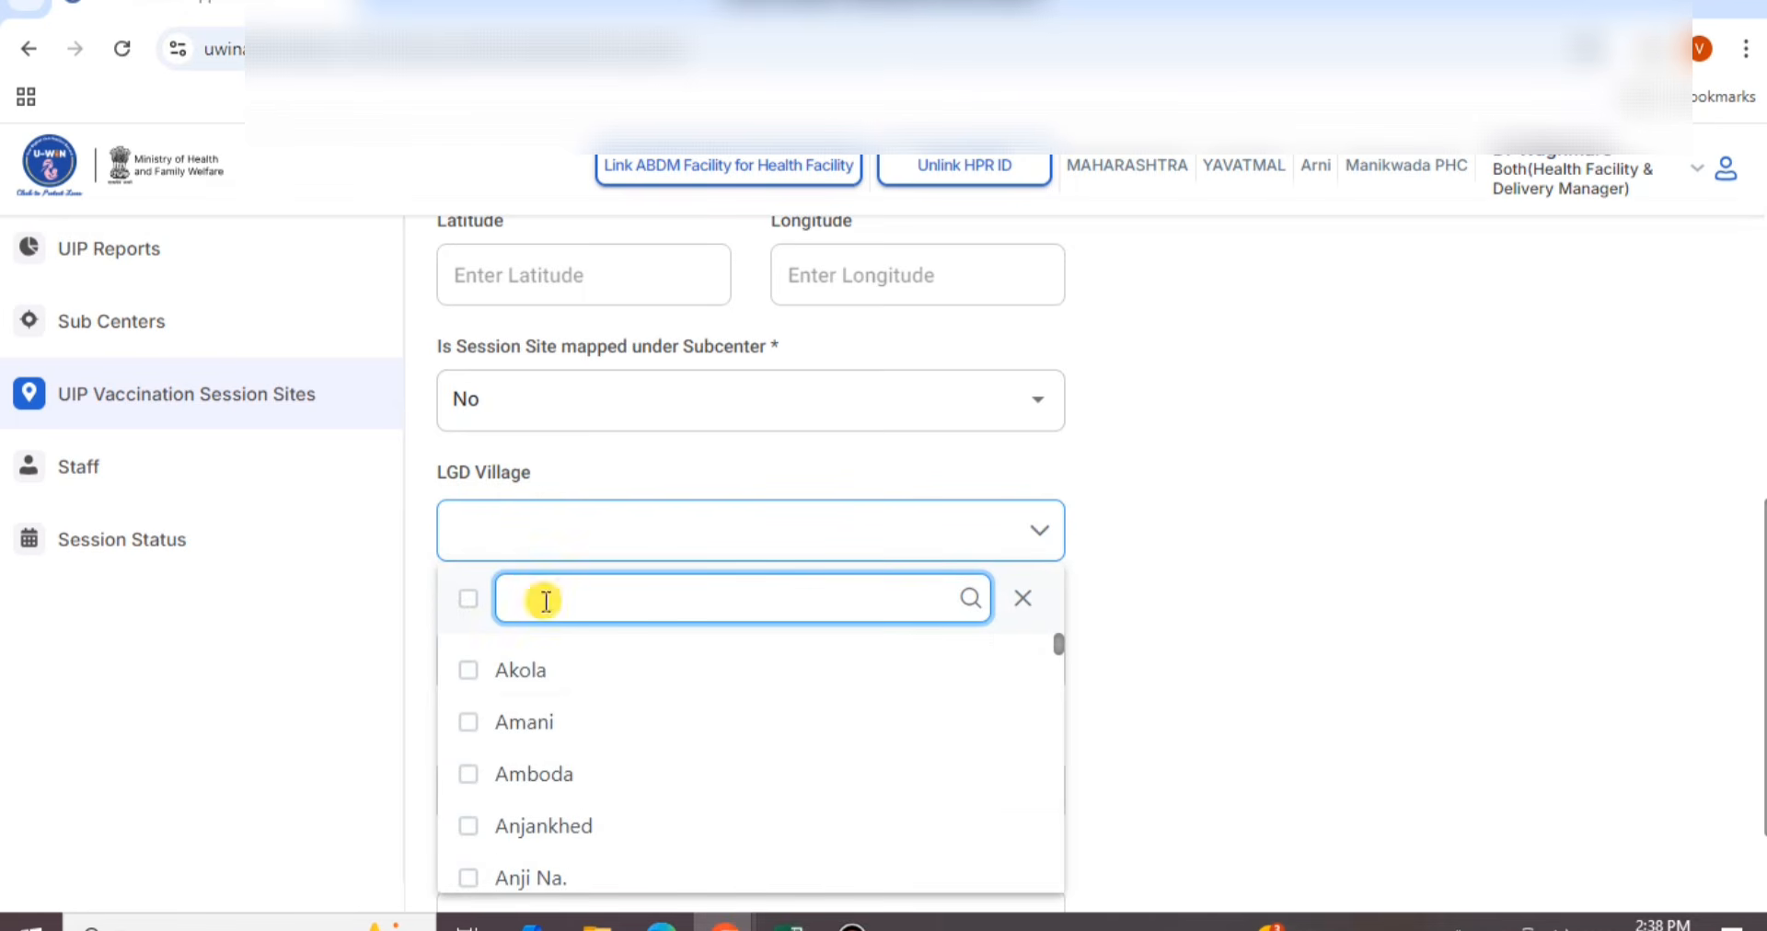
left_click(543, 731)
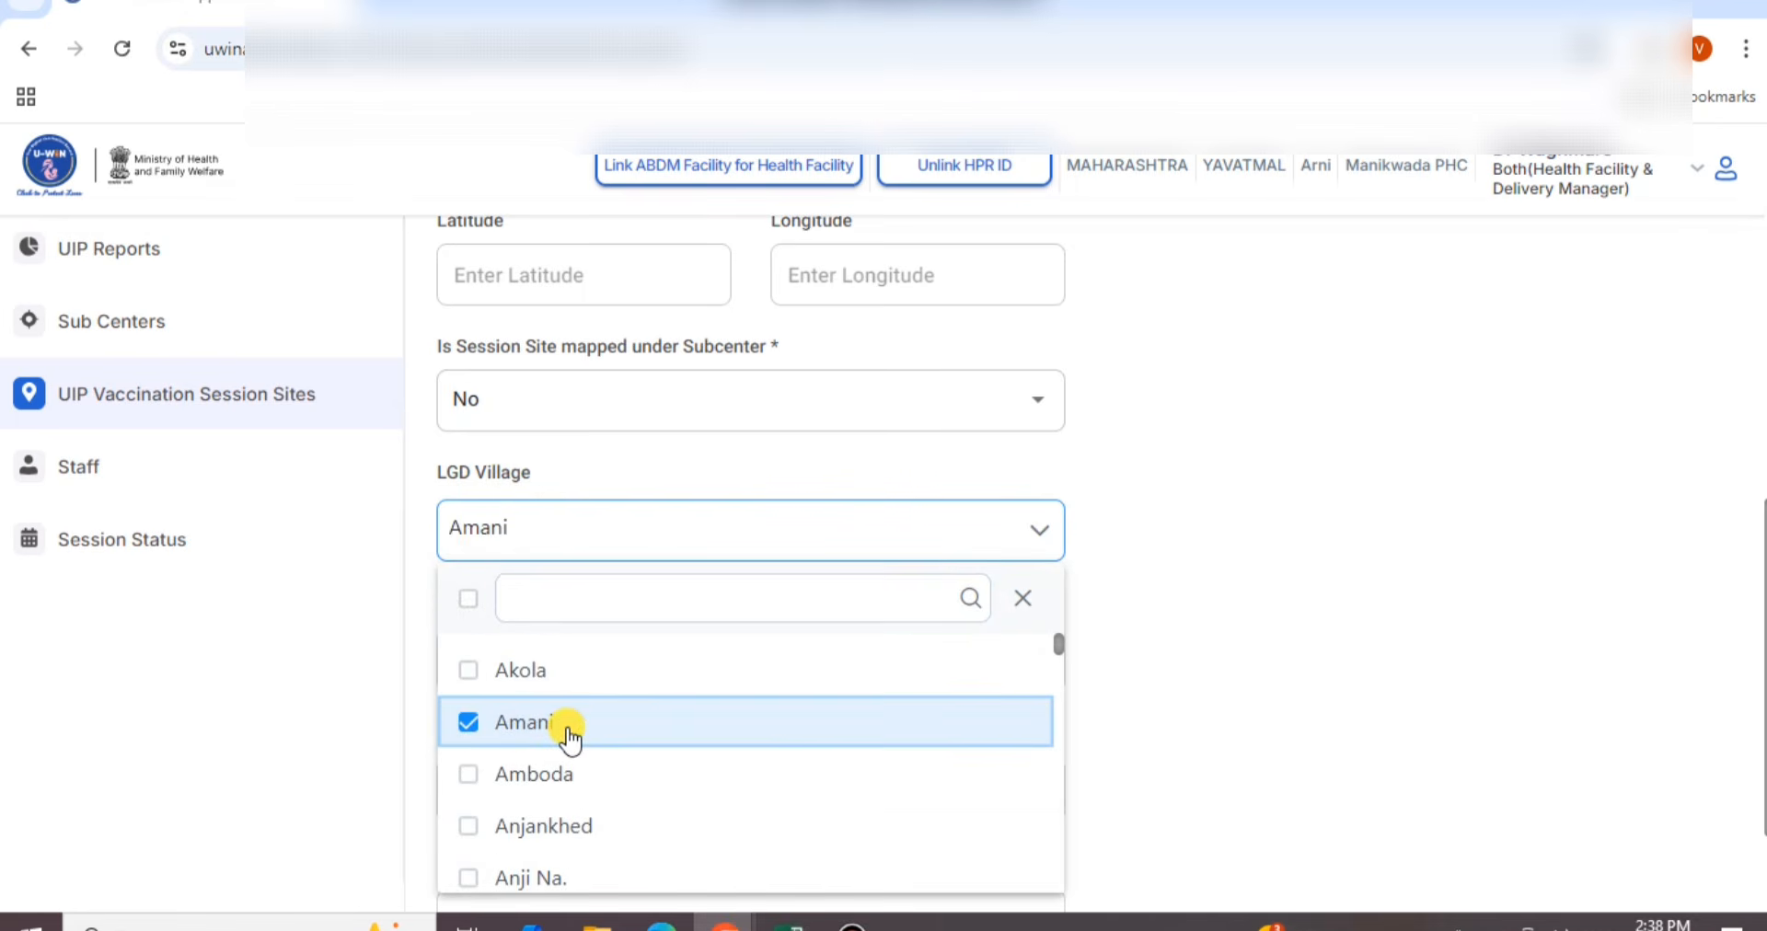
left_click(467, 776)
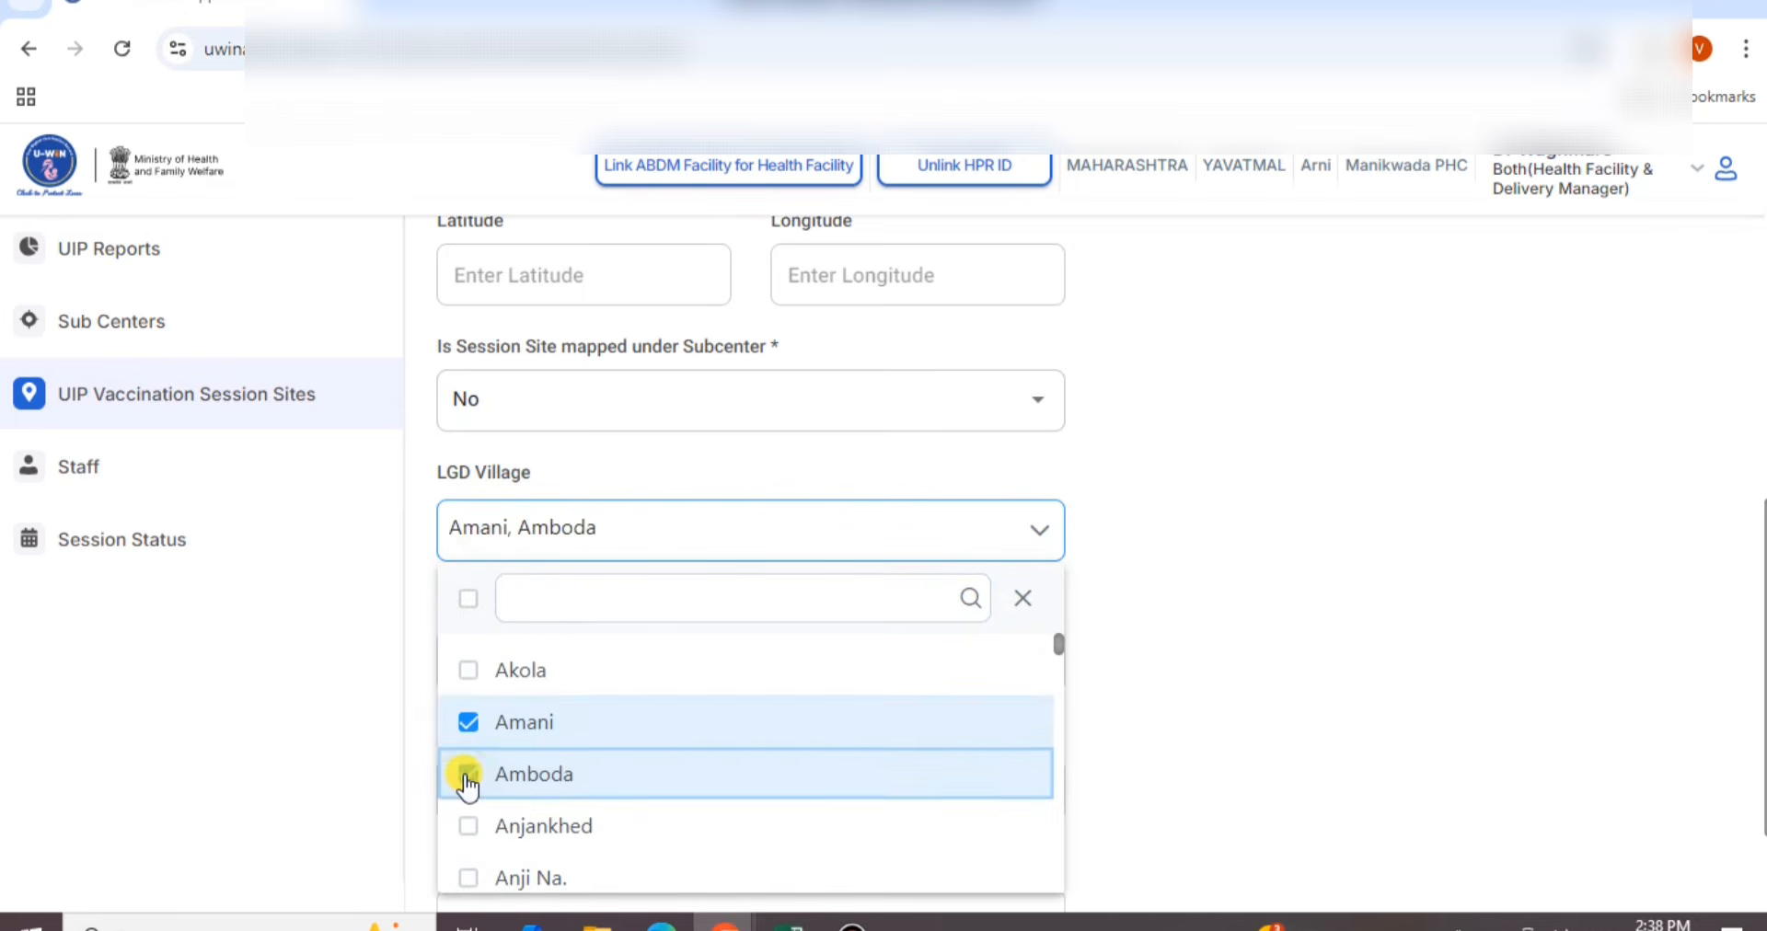
scroll(467, 782, "down", 1)
left_click(467, 776)
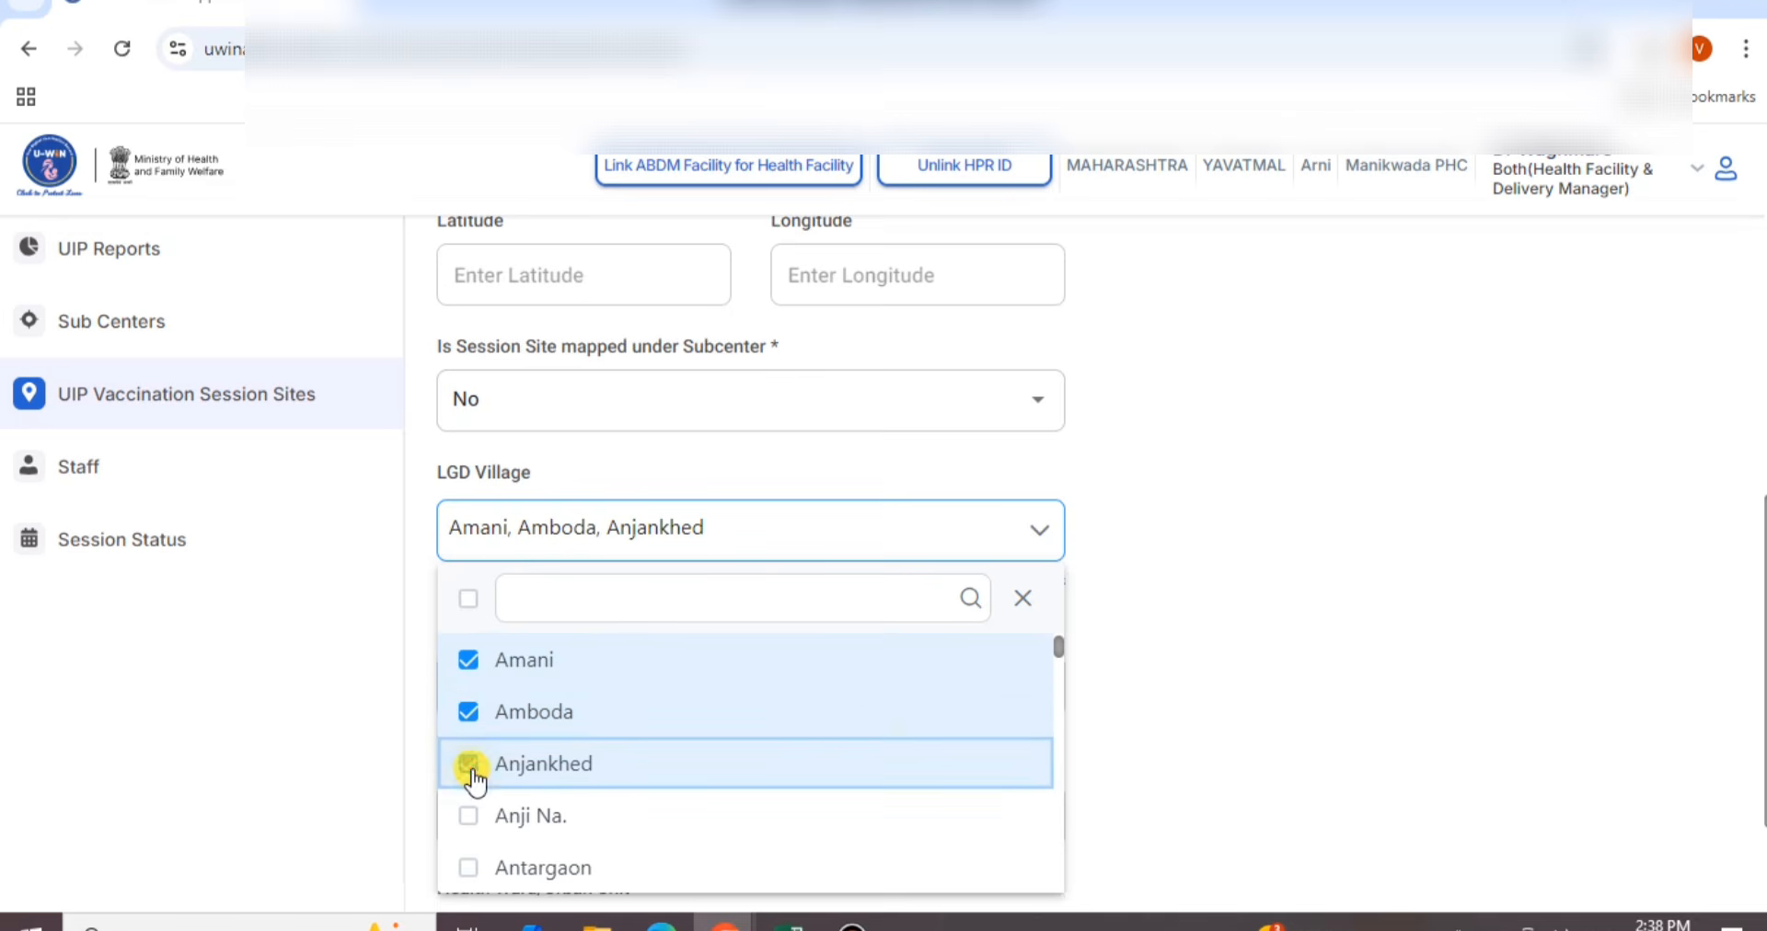
left_click(1191, 621)
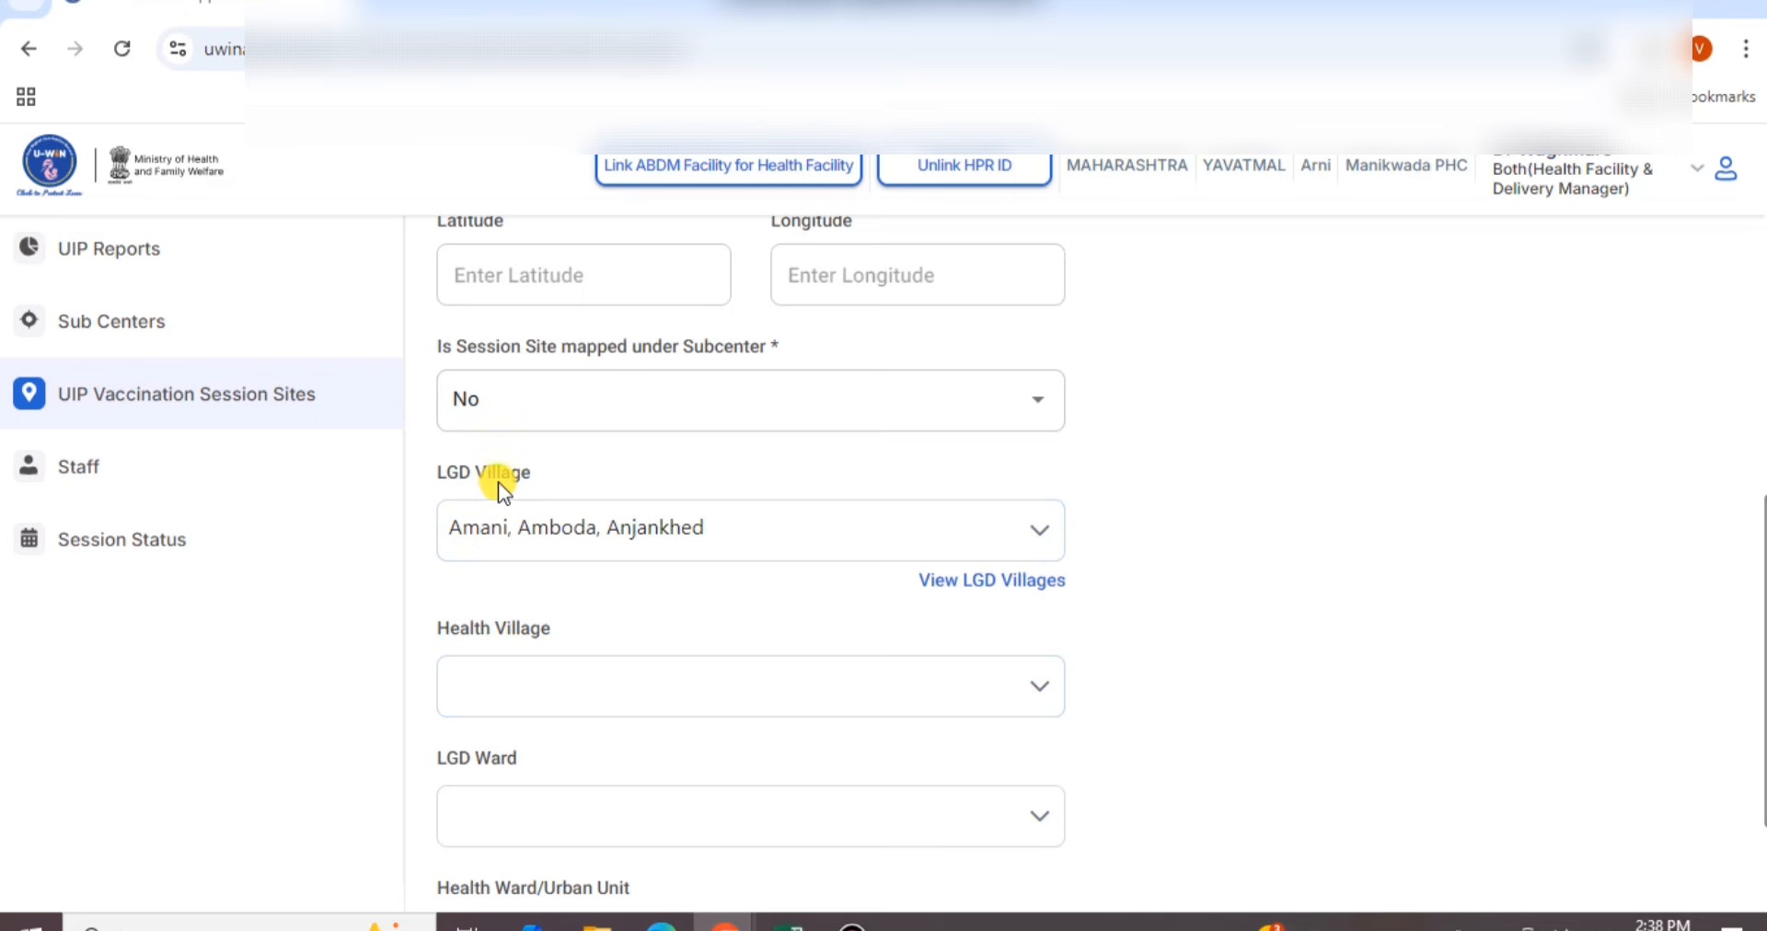
Look at the options offered for Health Village and LGD Ward without selecting any
left_click(501, 690)
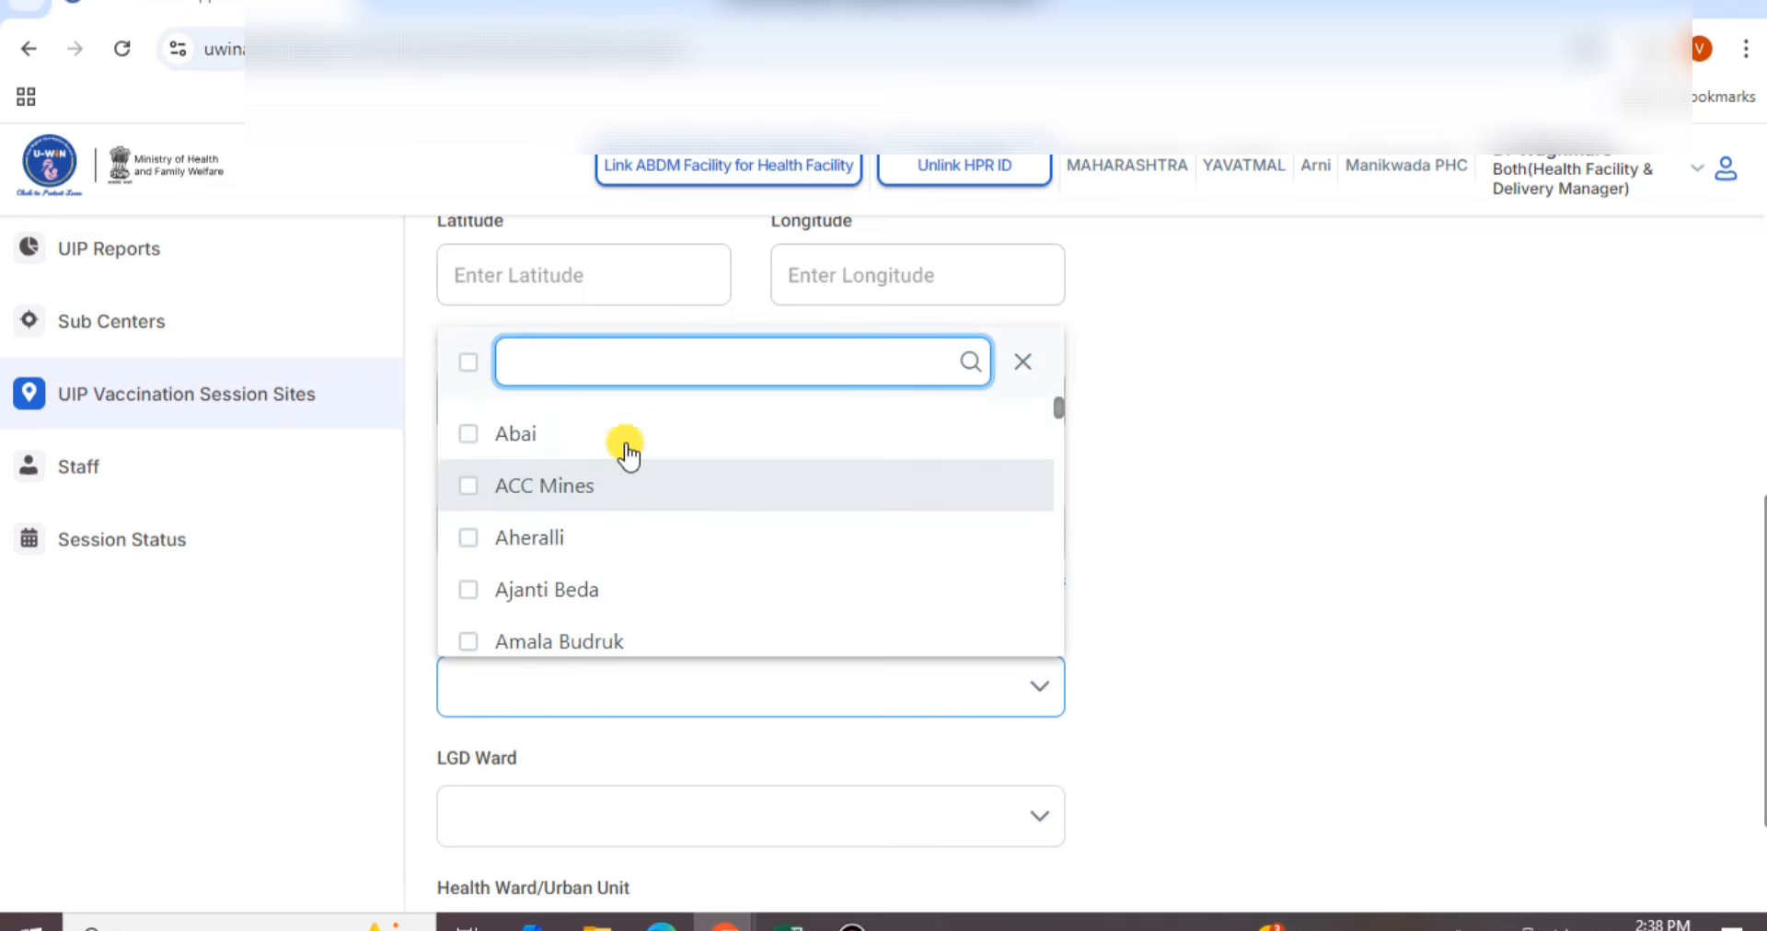
left_click(1270, 577)
scroll(1012, 657, "down", 1)
scroll(918, 672, "down", 3)
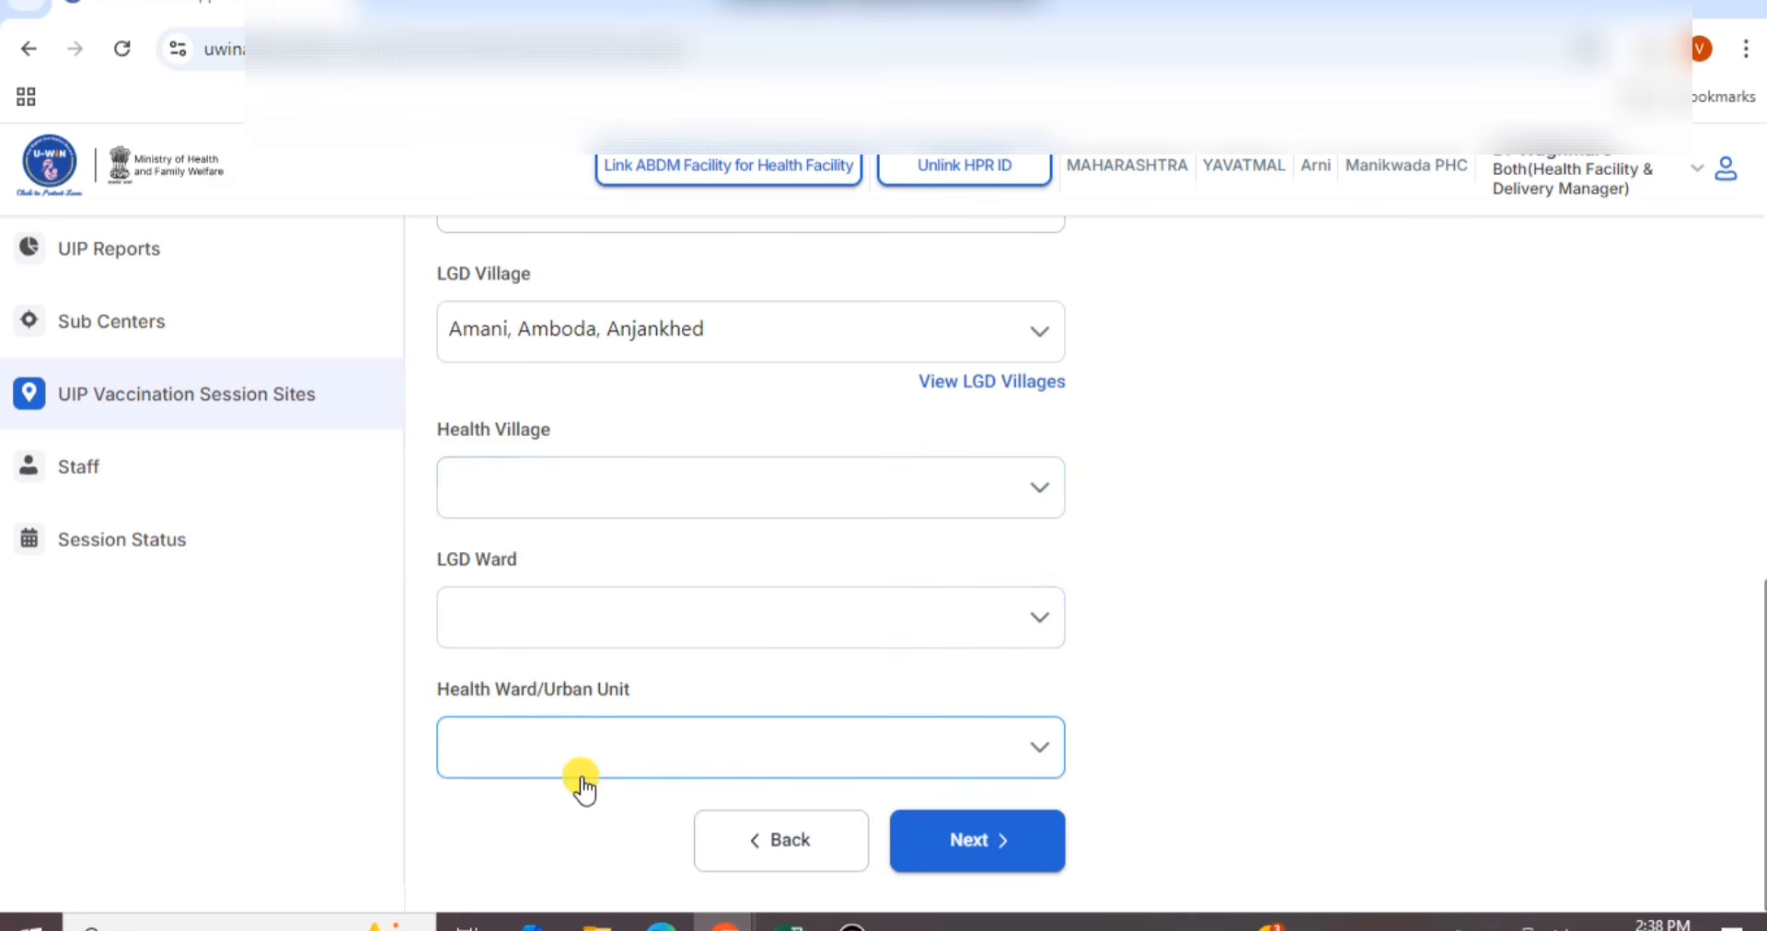
left_click(532, 619)
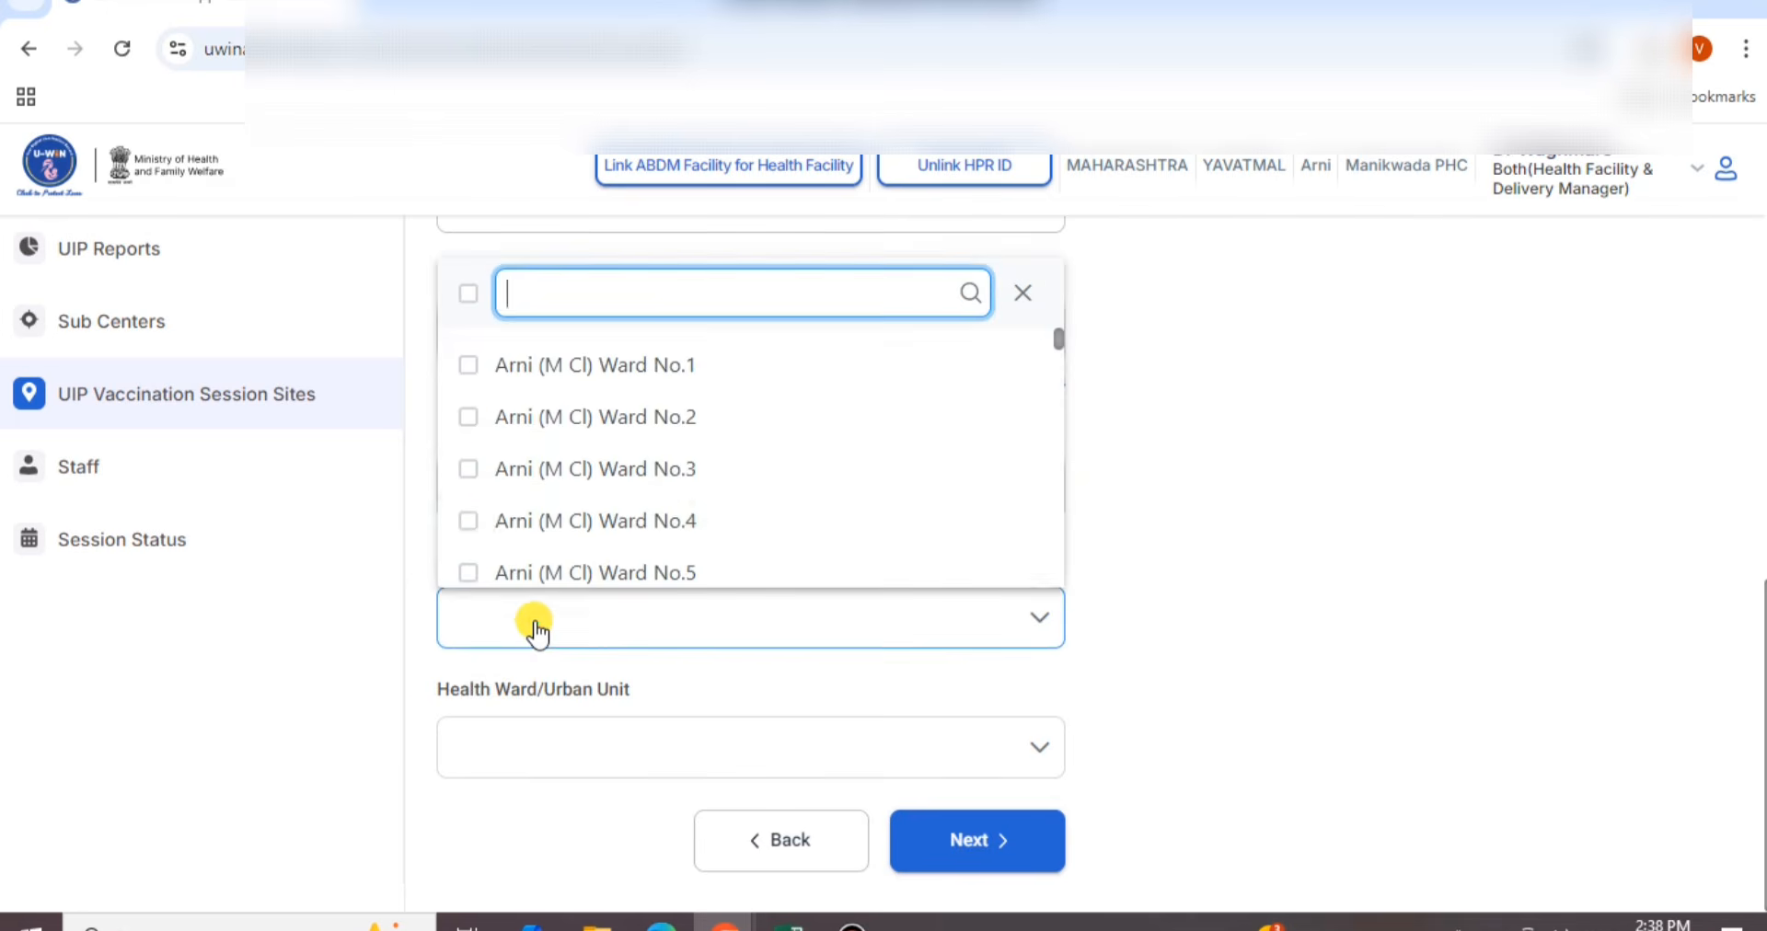
left_click(1345, 576)
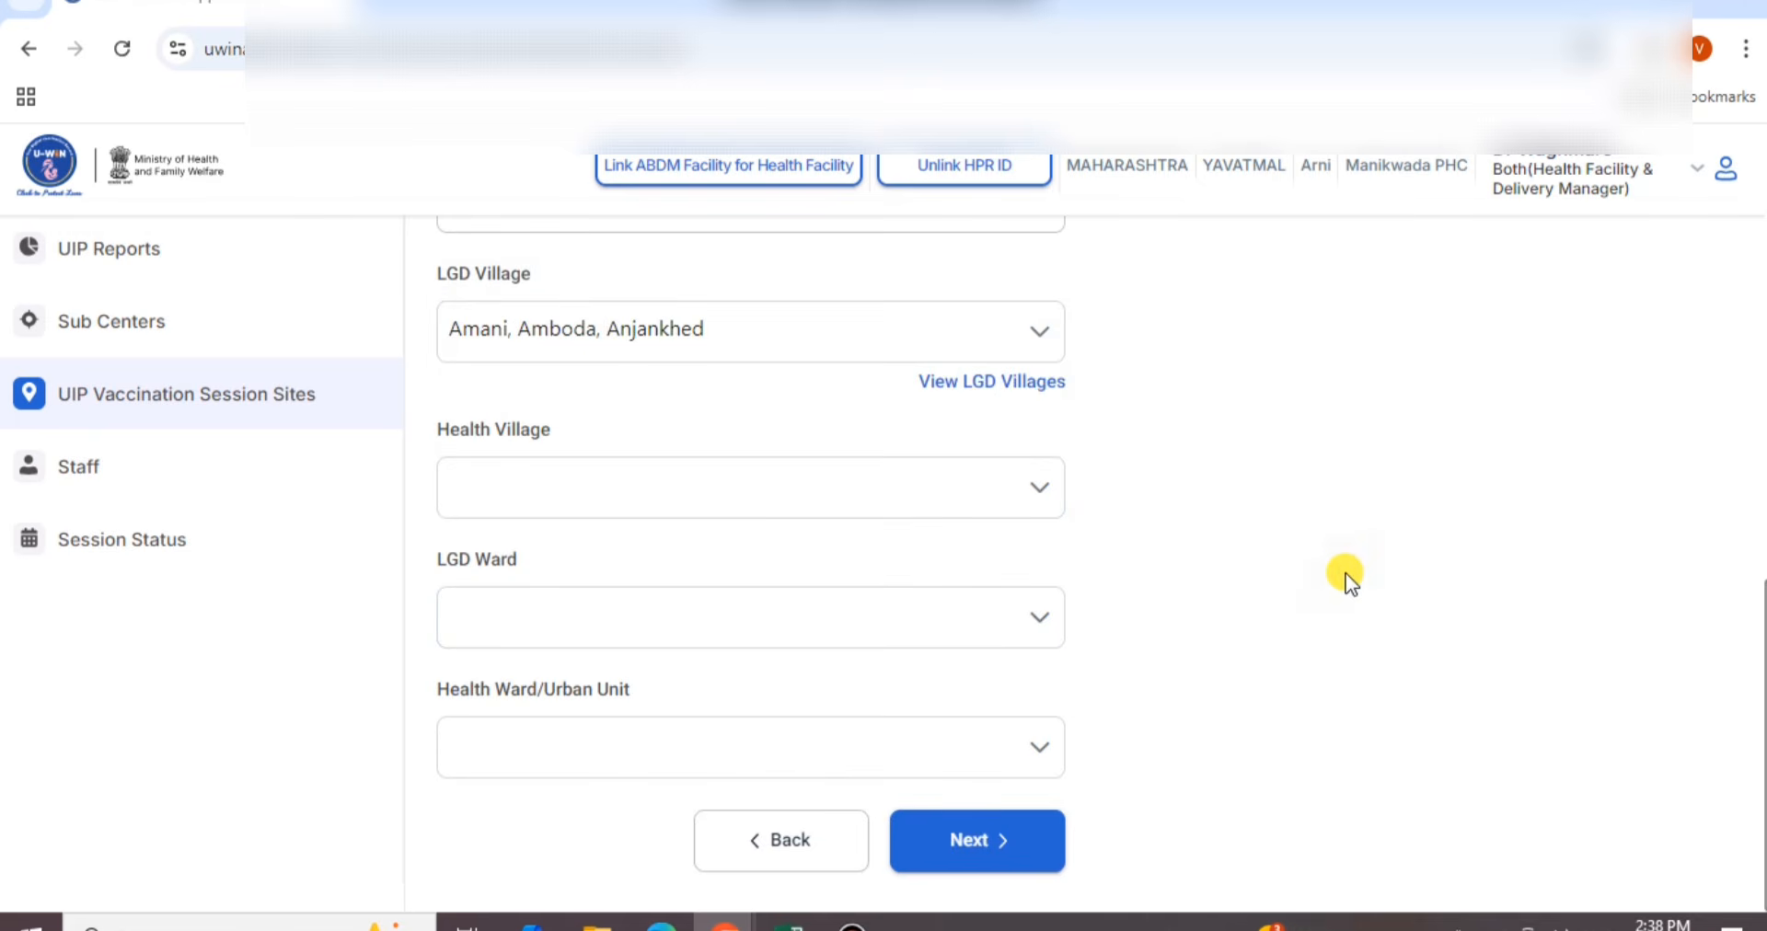
Review the entered address and location details and proceed to the Vaccines stage
scroll(1063, 668, "up", 3)
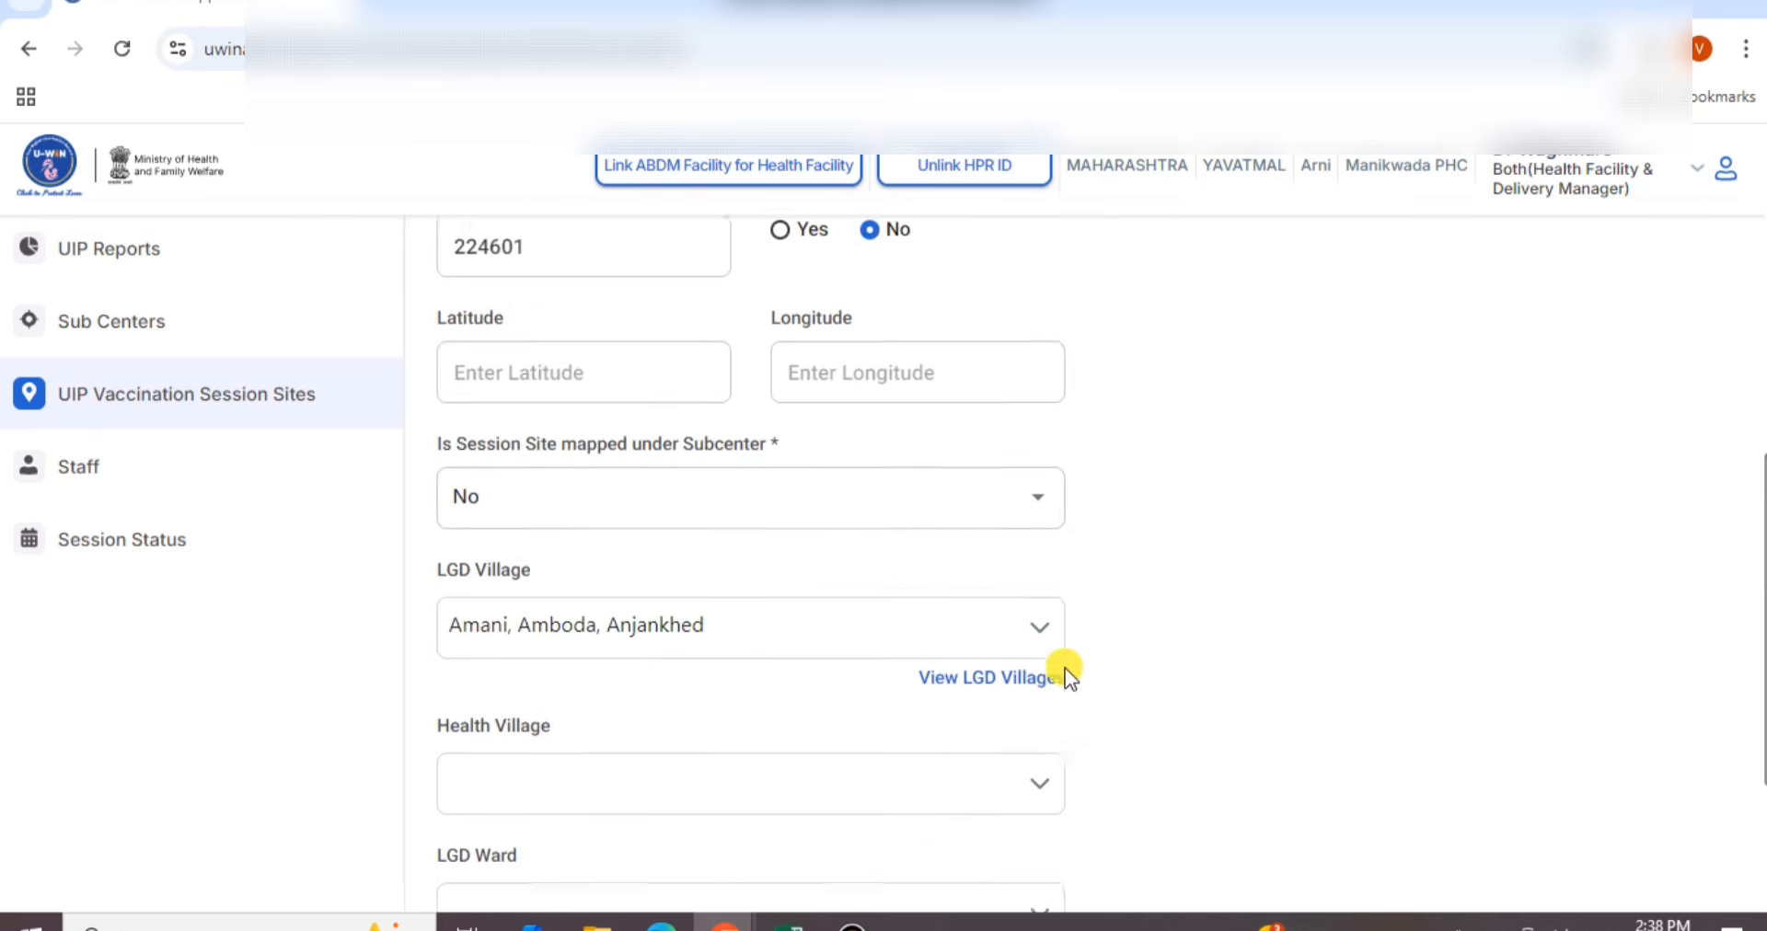
scroll(1064, 668, "down", 3)
scroll(1063, 668, "up", 4)
scroll(1064, 668, "down", 3)
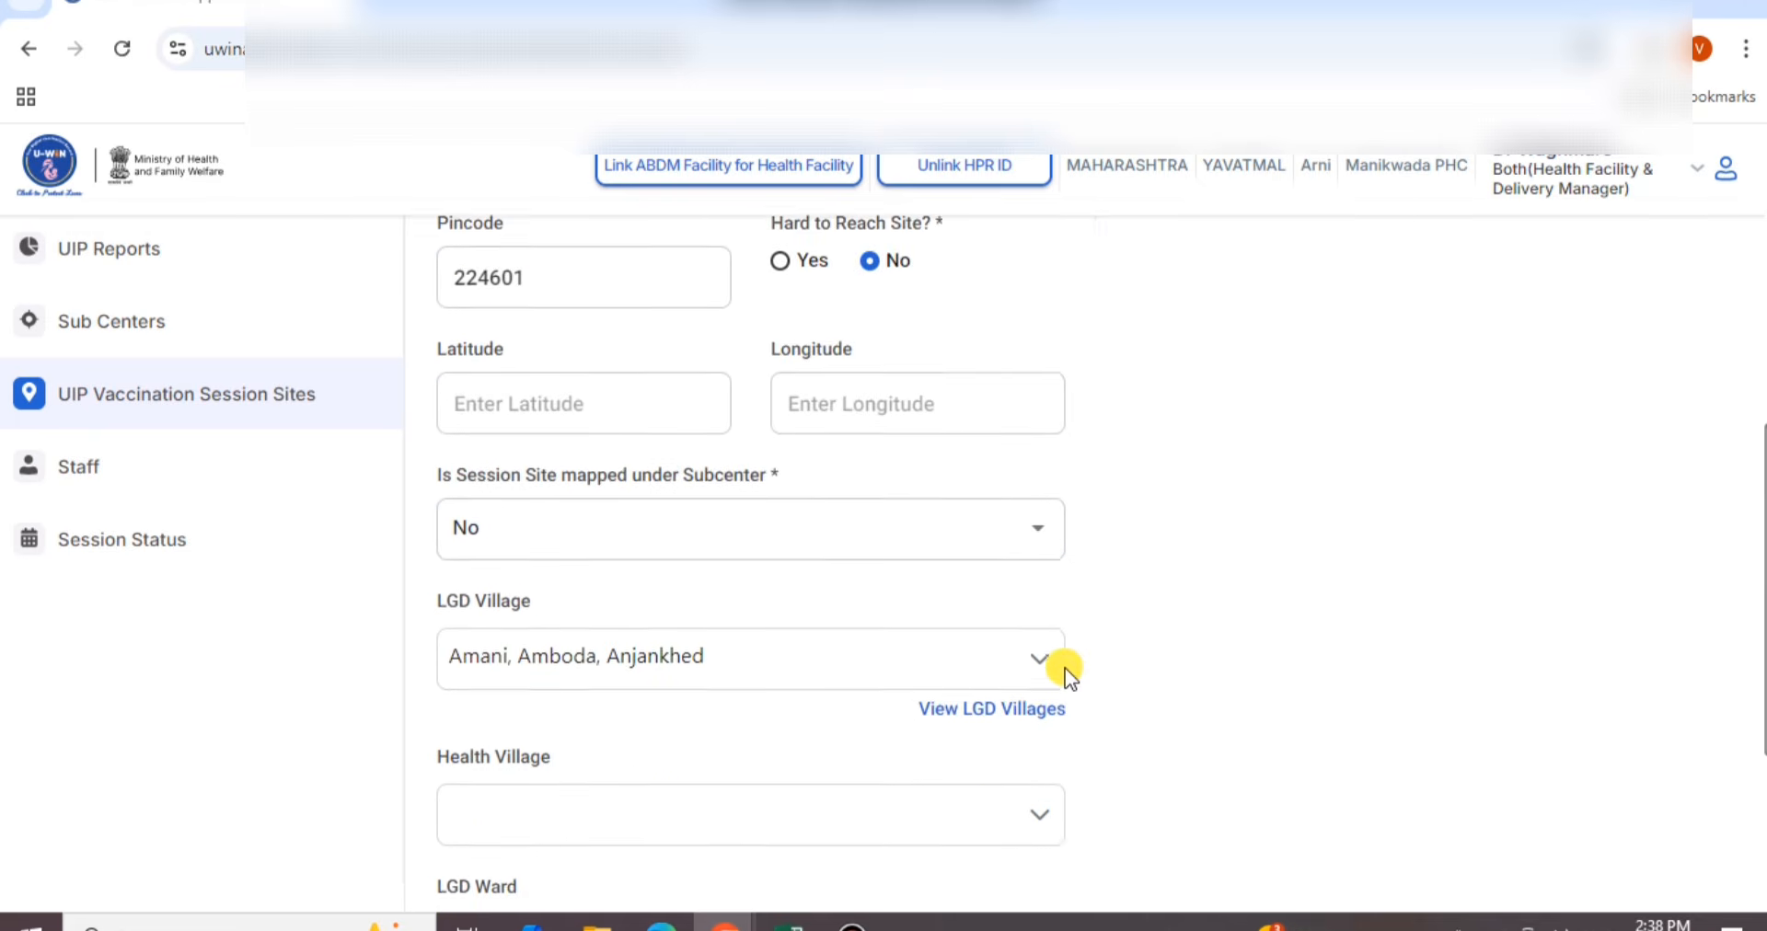
scroll(1064, 692, "down", 1)
left_click(982, 845)
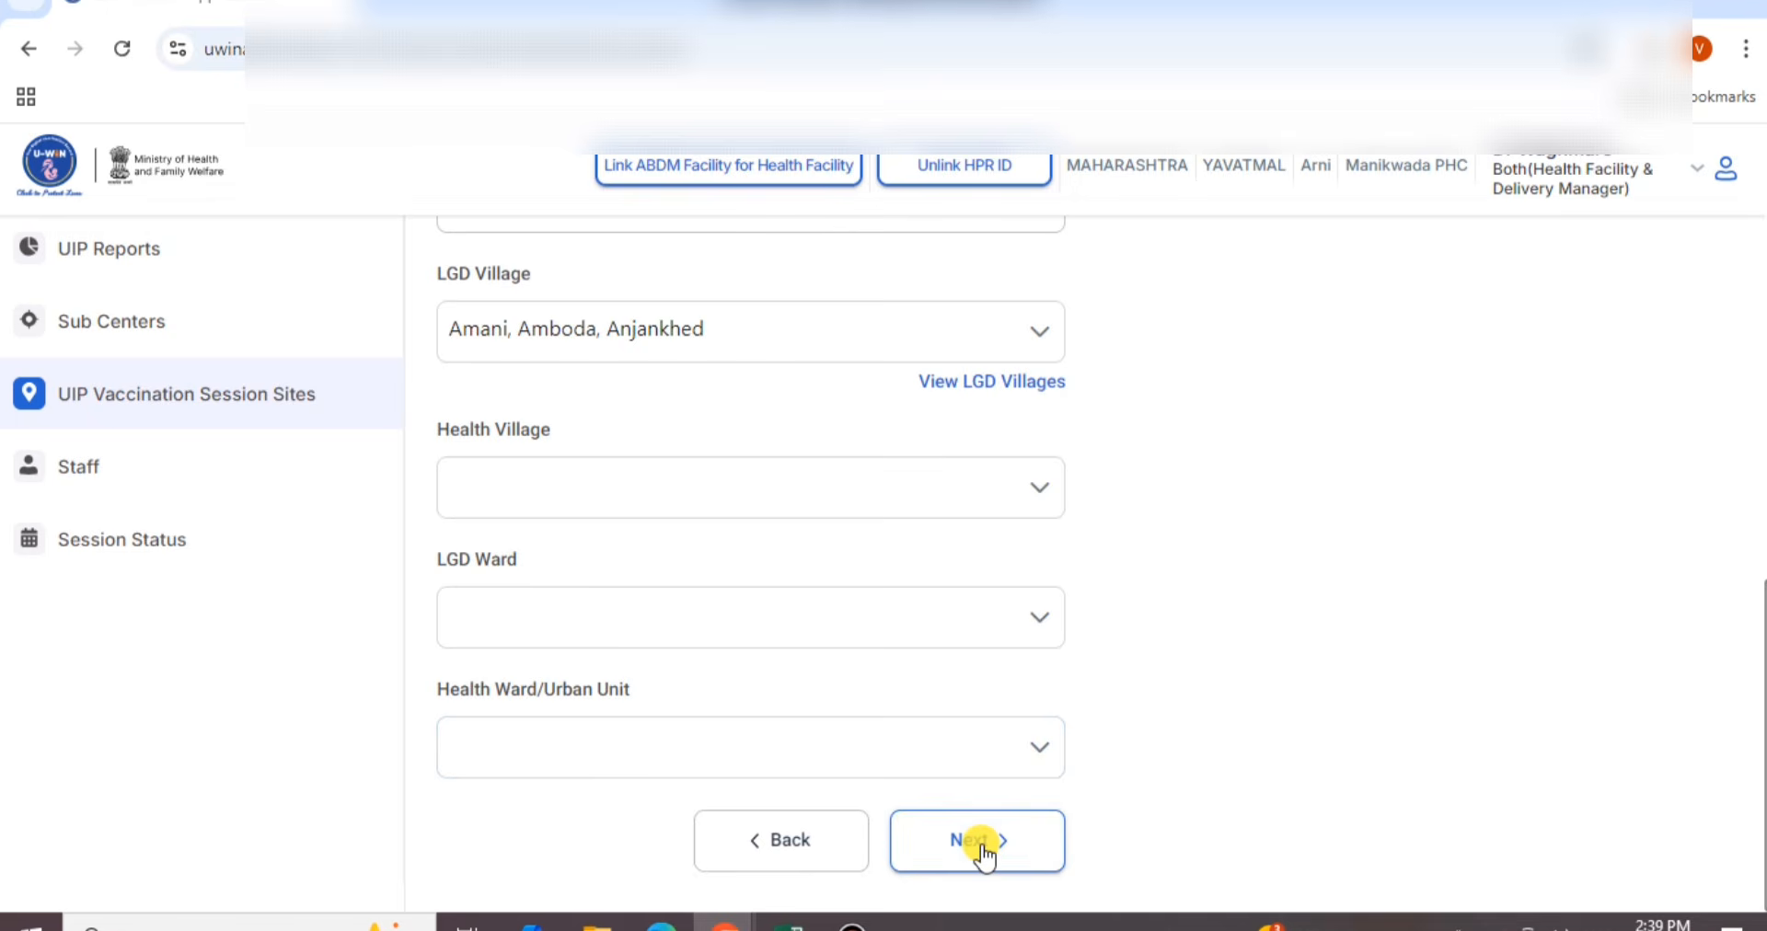
left_click(981, 843)
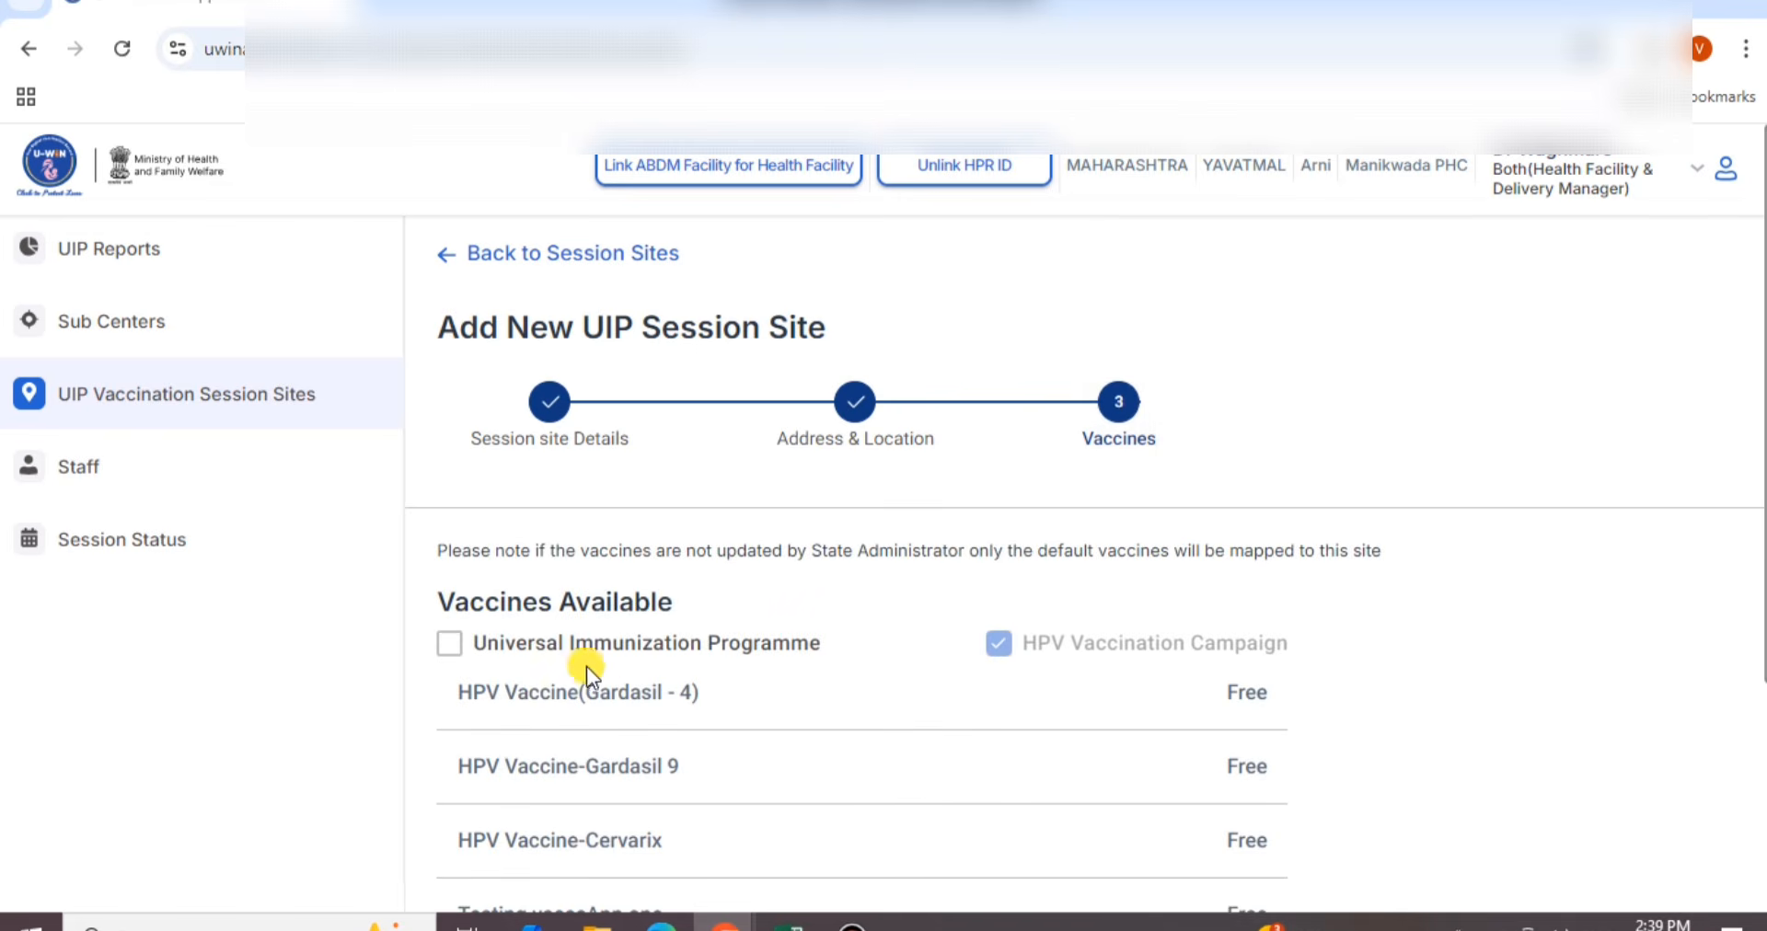
Add the Universal Immunization Programme to the vaccines available at the session site
left_click(451, 647)
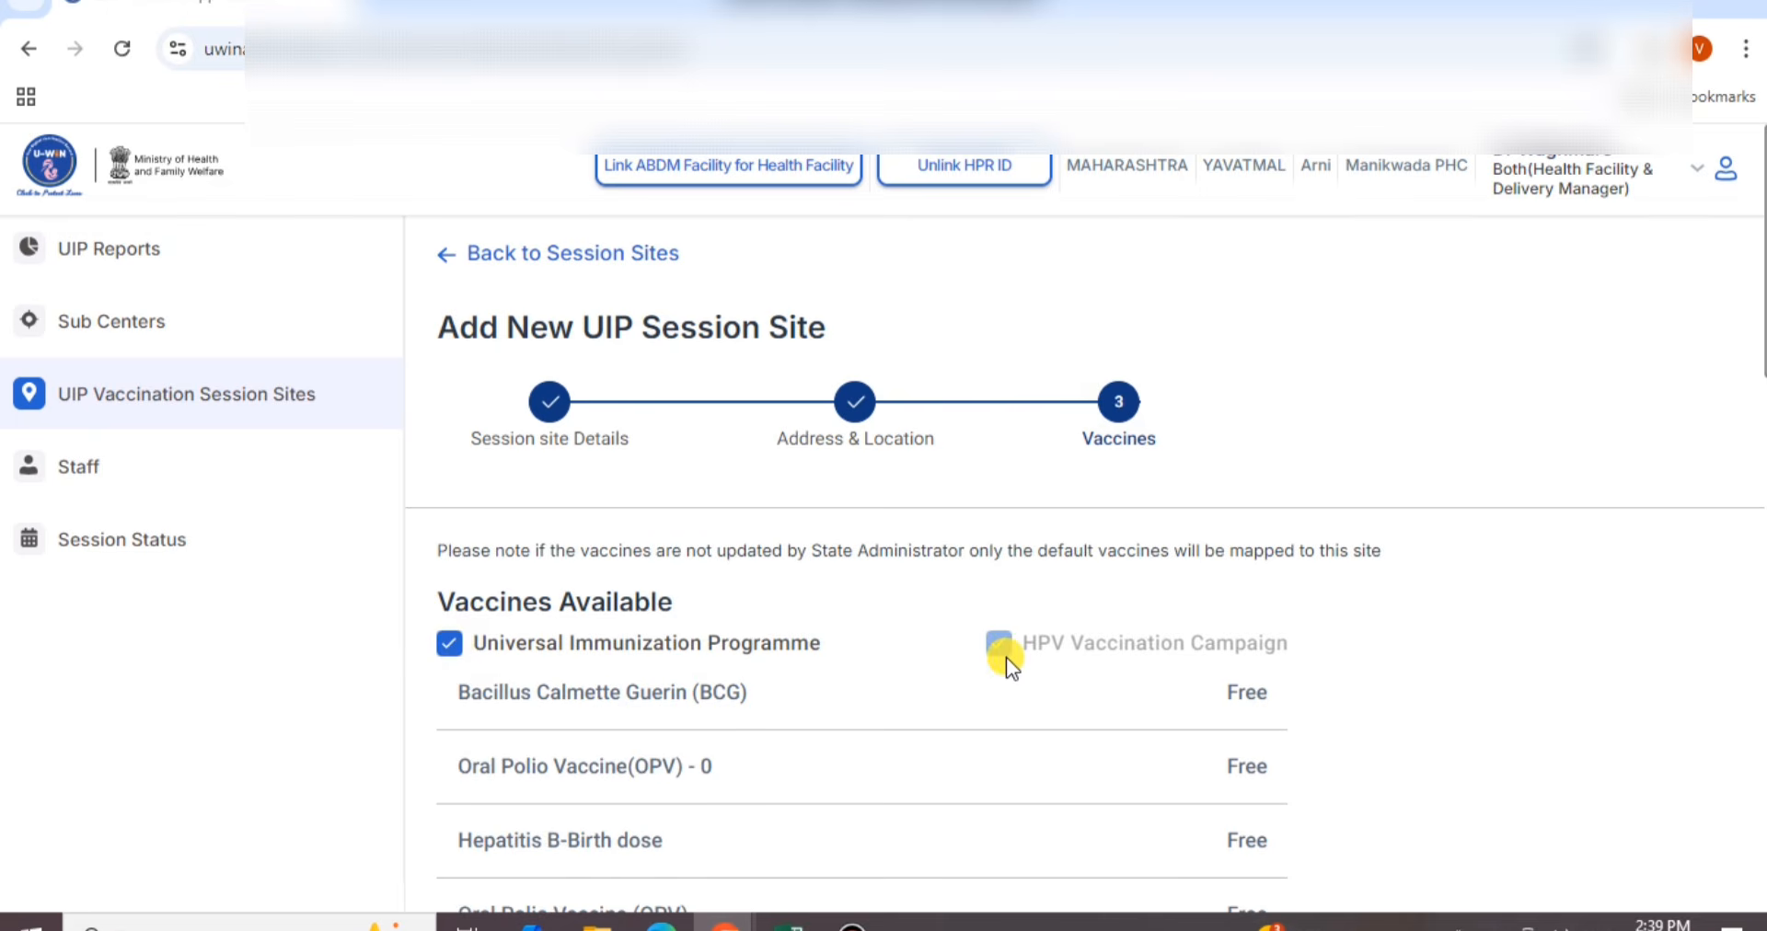
scroll(1007, 657, "down", 2)
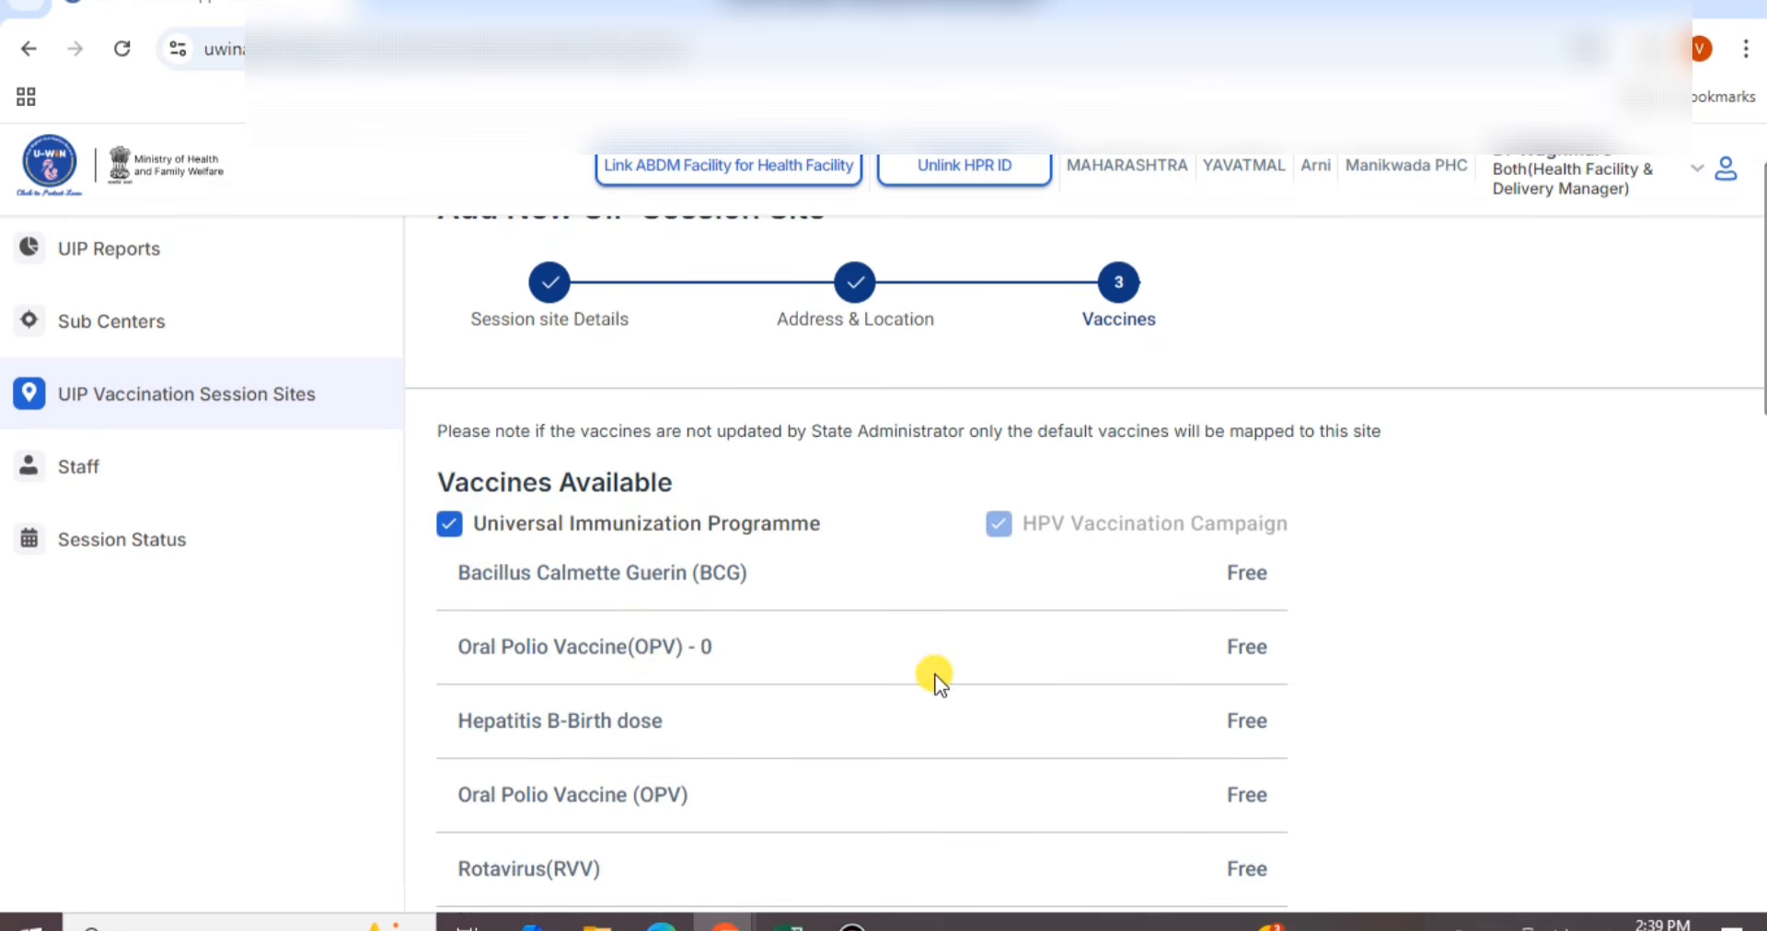
scroll(592, 619, "up", 2)
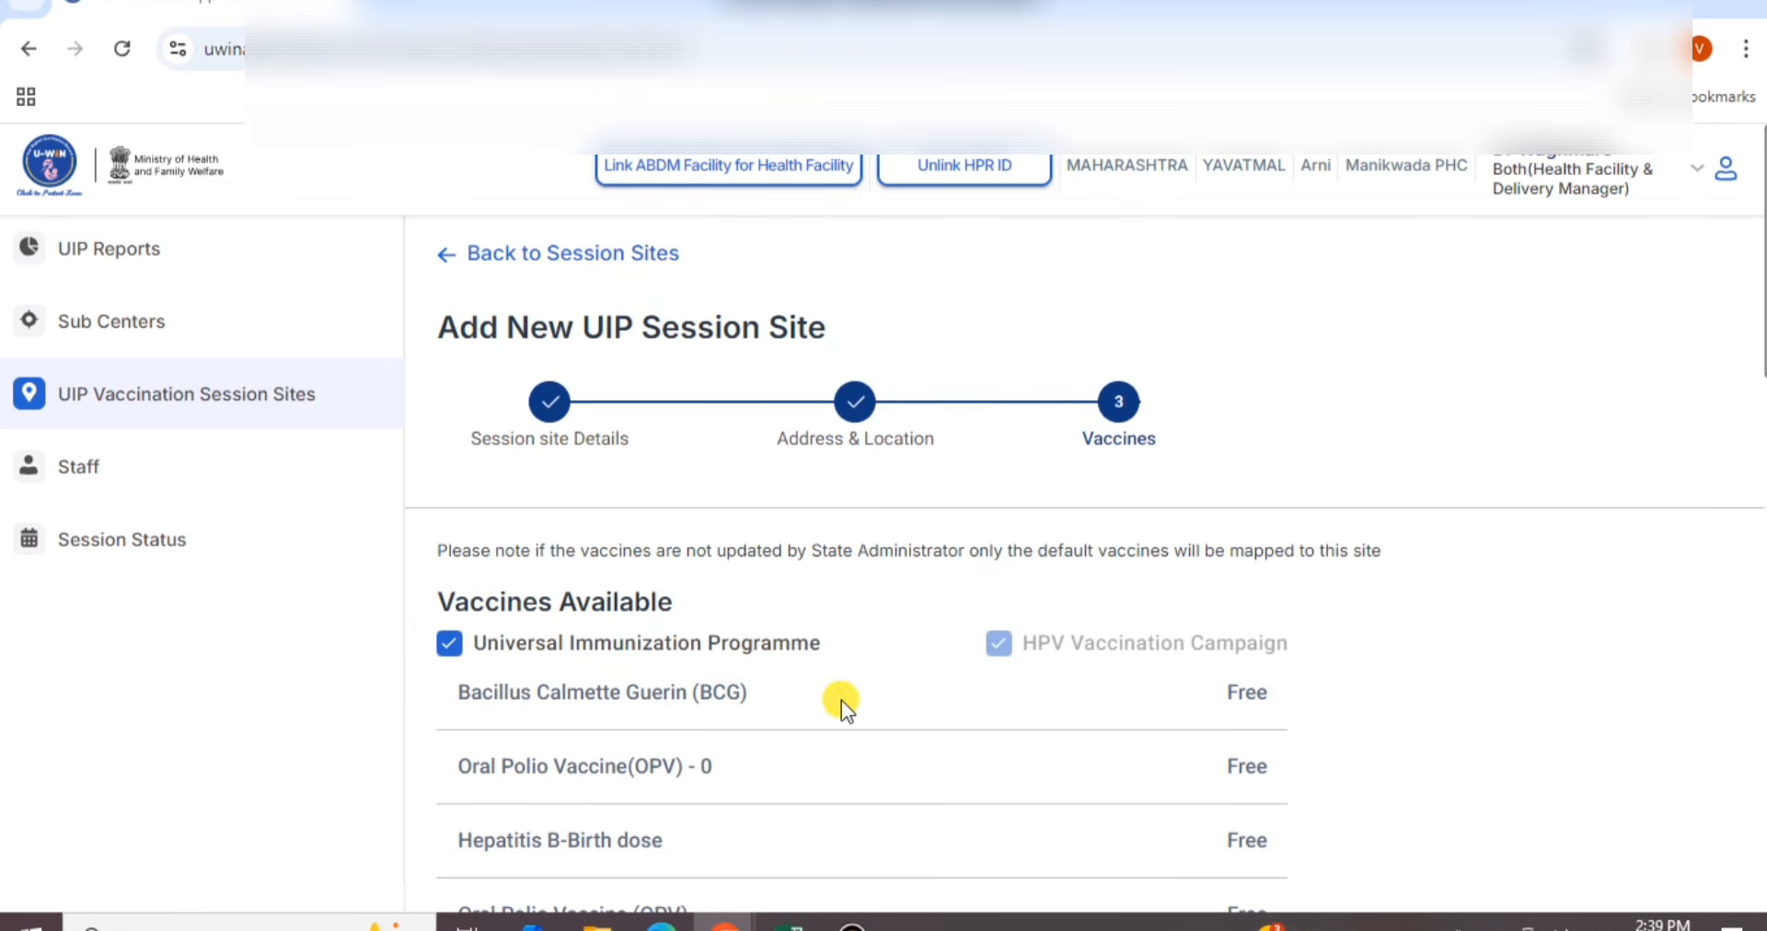
Review the full list of available vaccines and create the session site
scroll(924, 710, "down", 2)
scroll(924, 711, "down", 8)
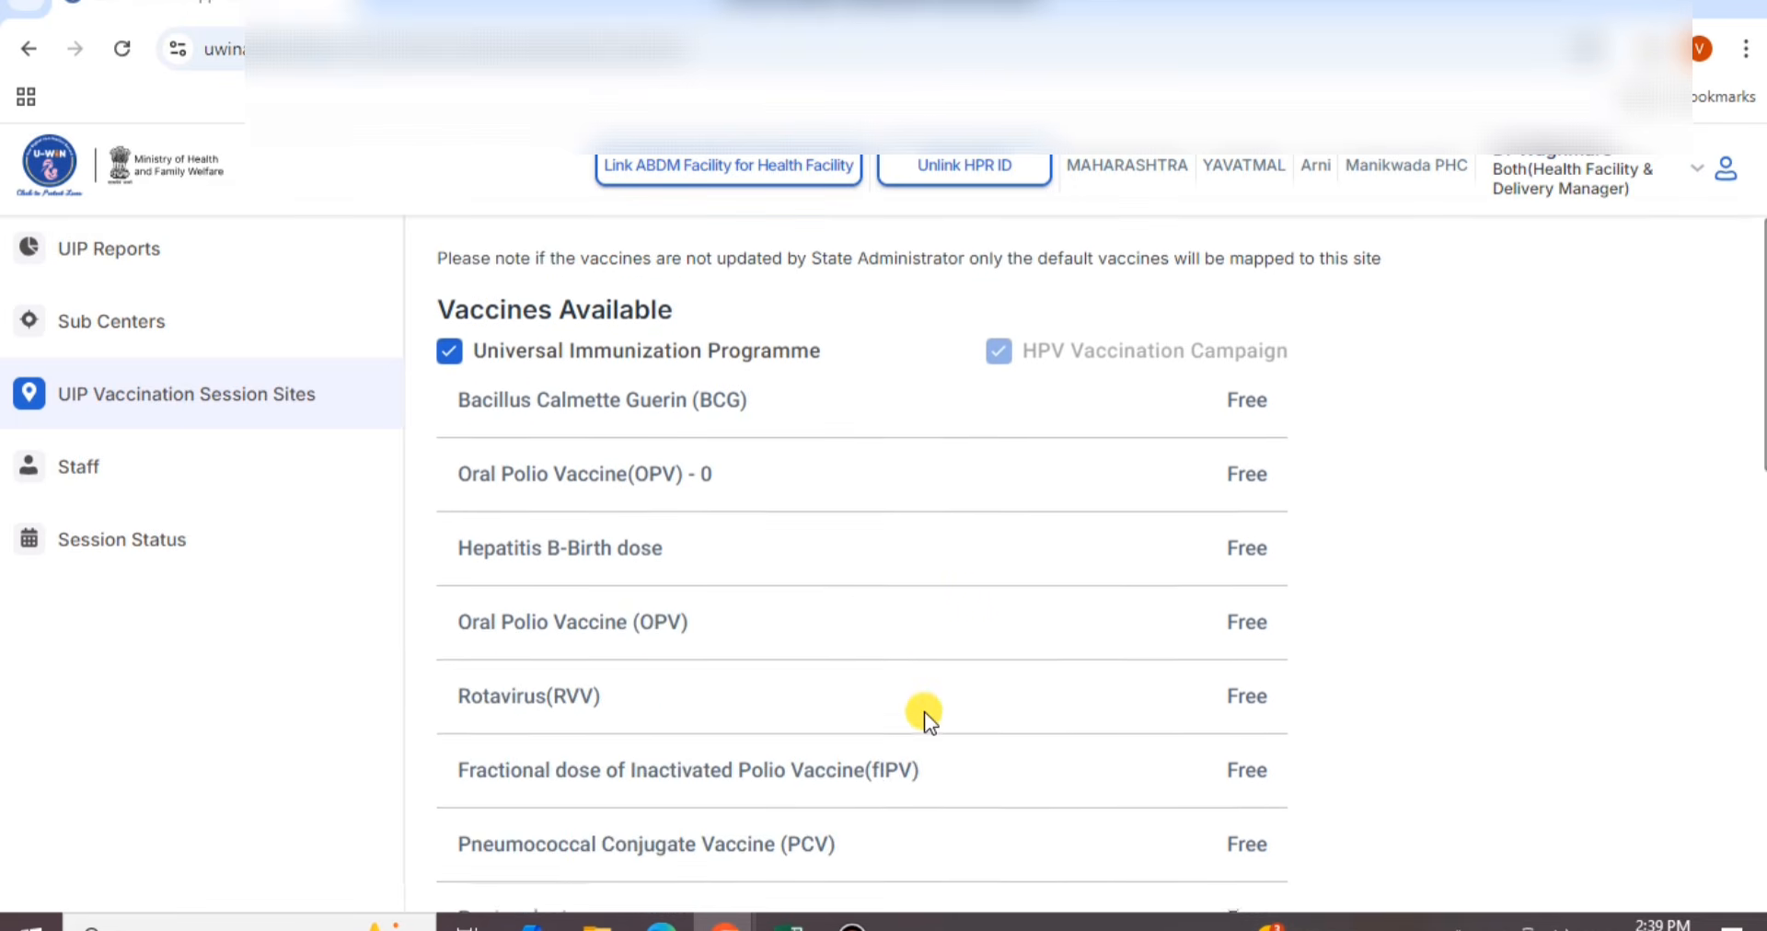
scroll(924, 710, "down", 8)
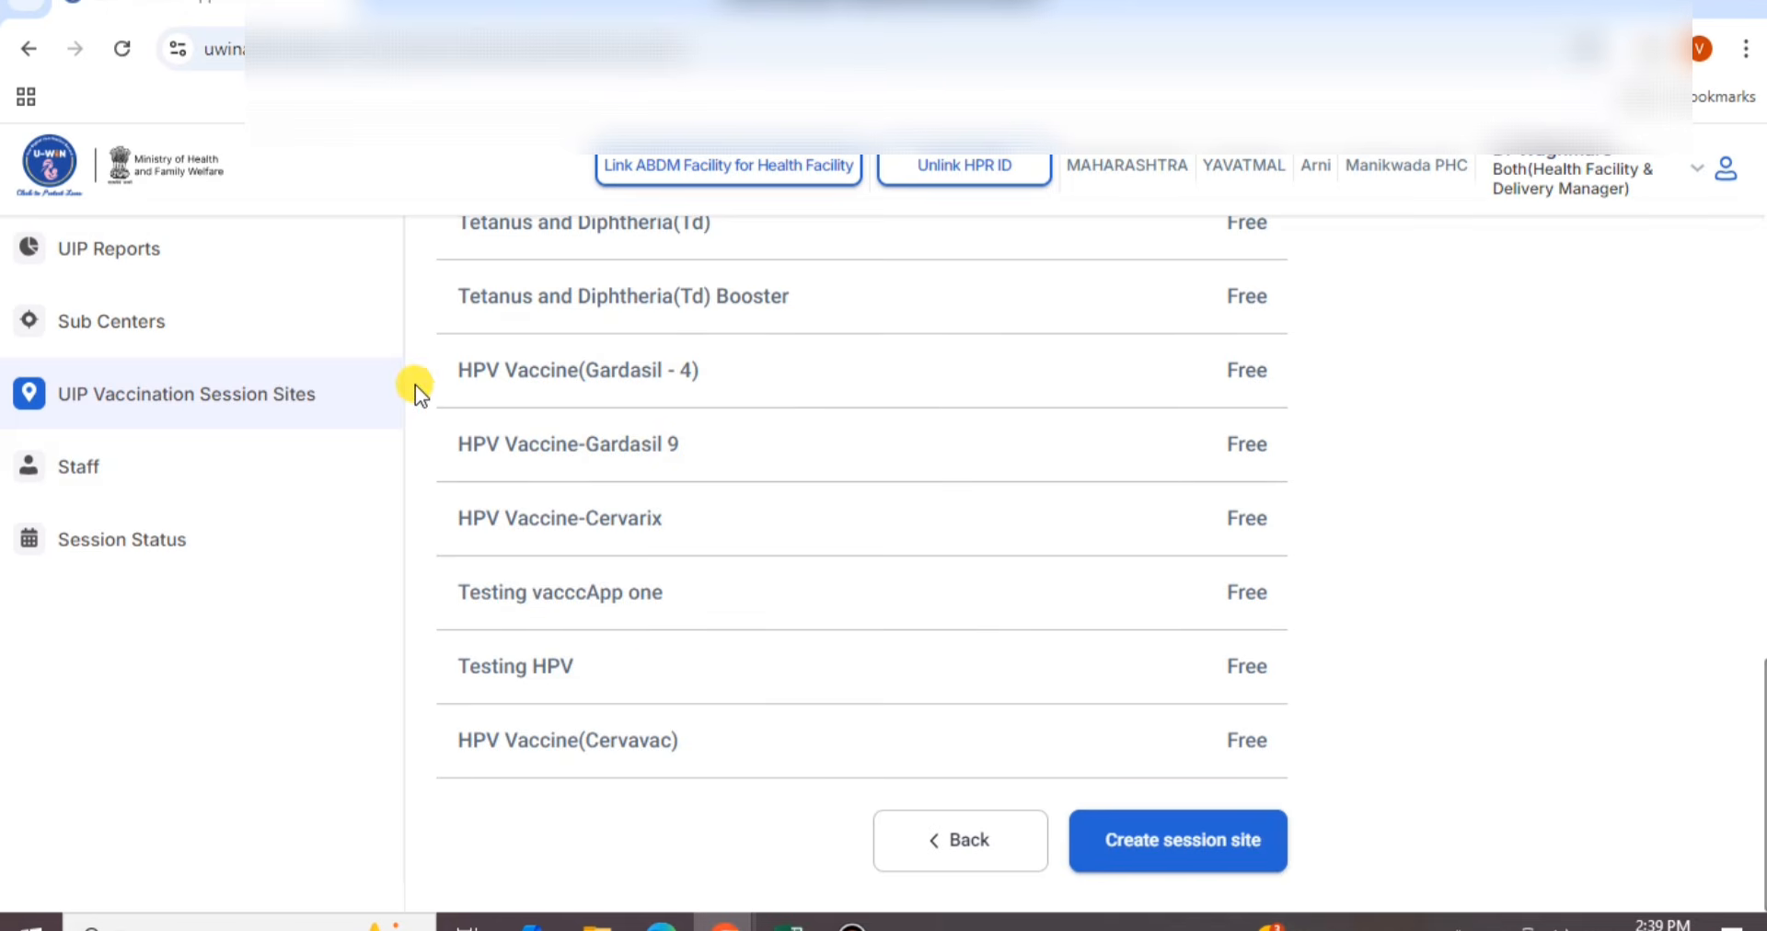
scroll(705, 410, "up", 20)
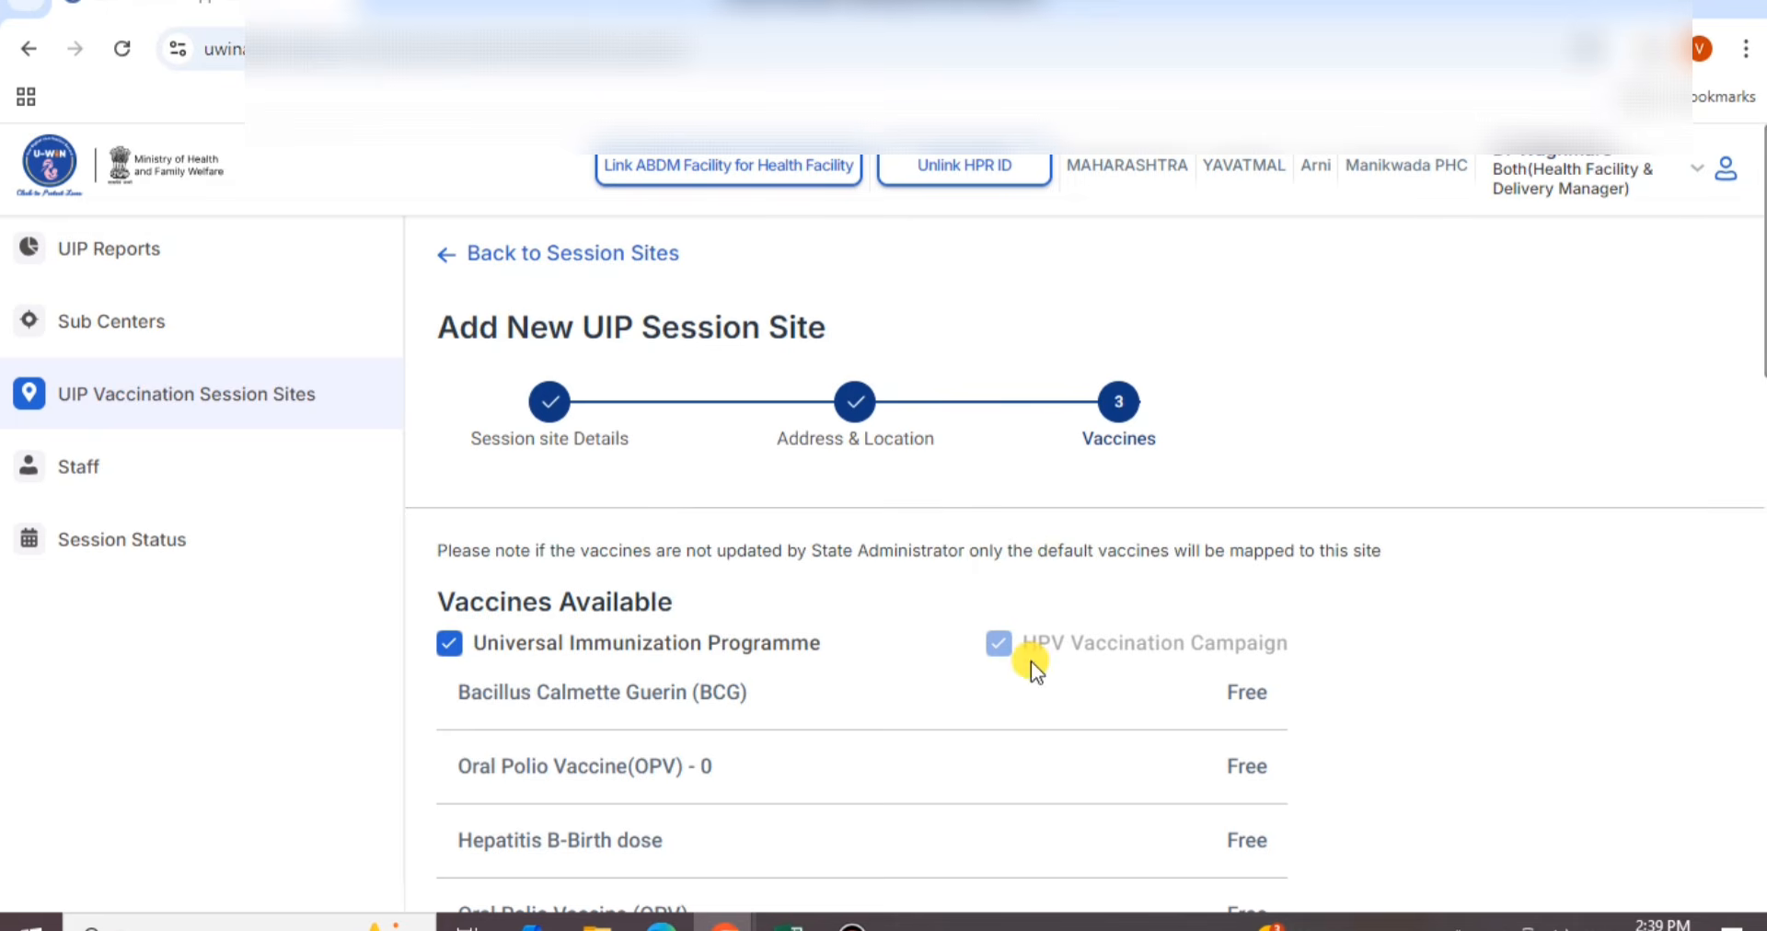
scroll(819, 655, "down", 15)
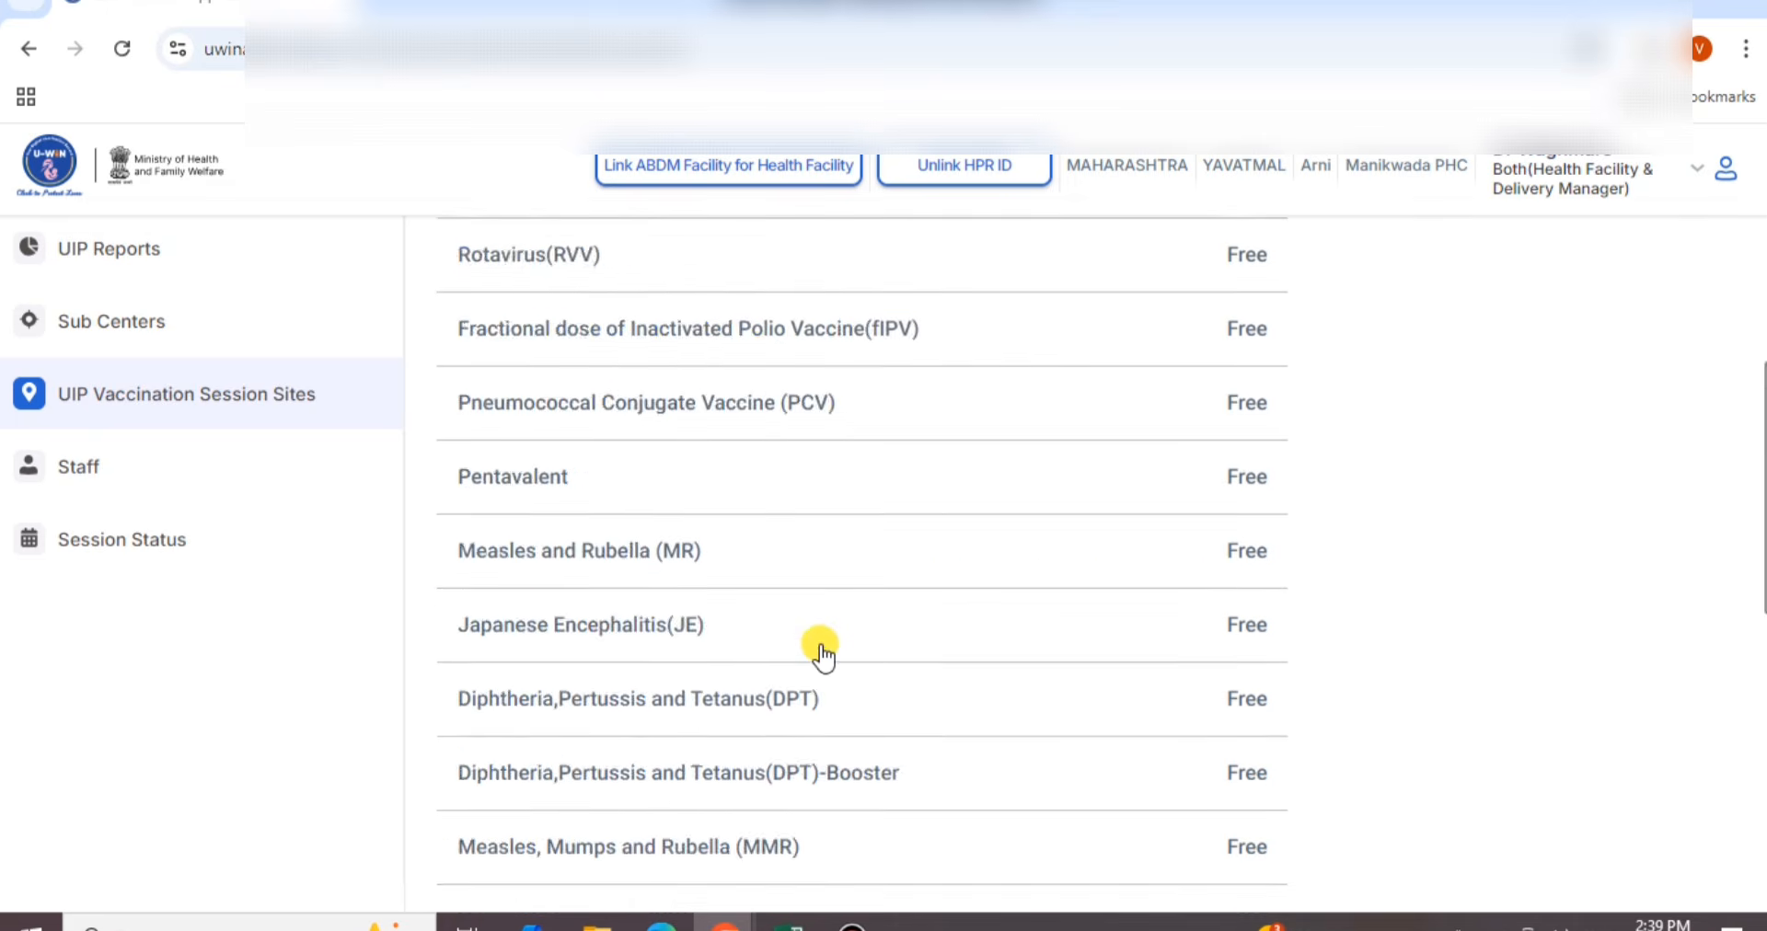
scroll(820, 644, "down", 5)
left_click(1156, 859)
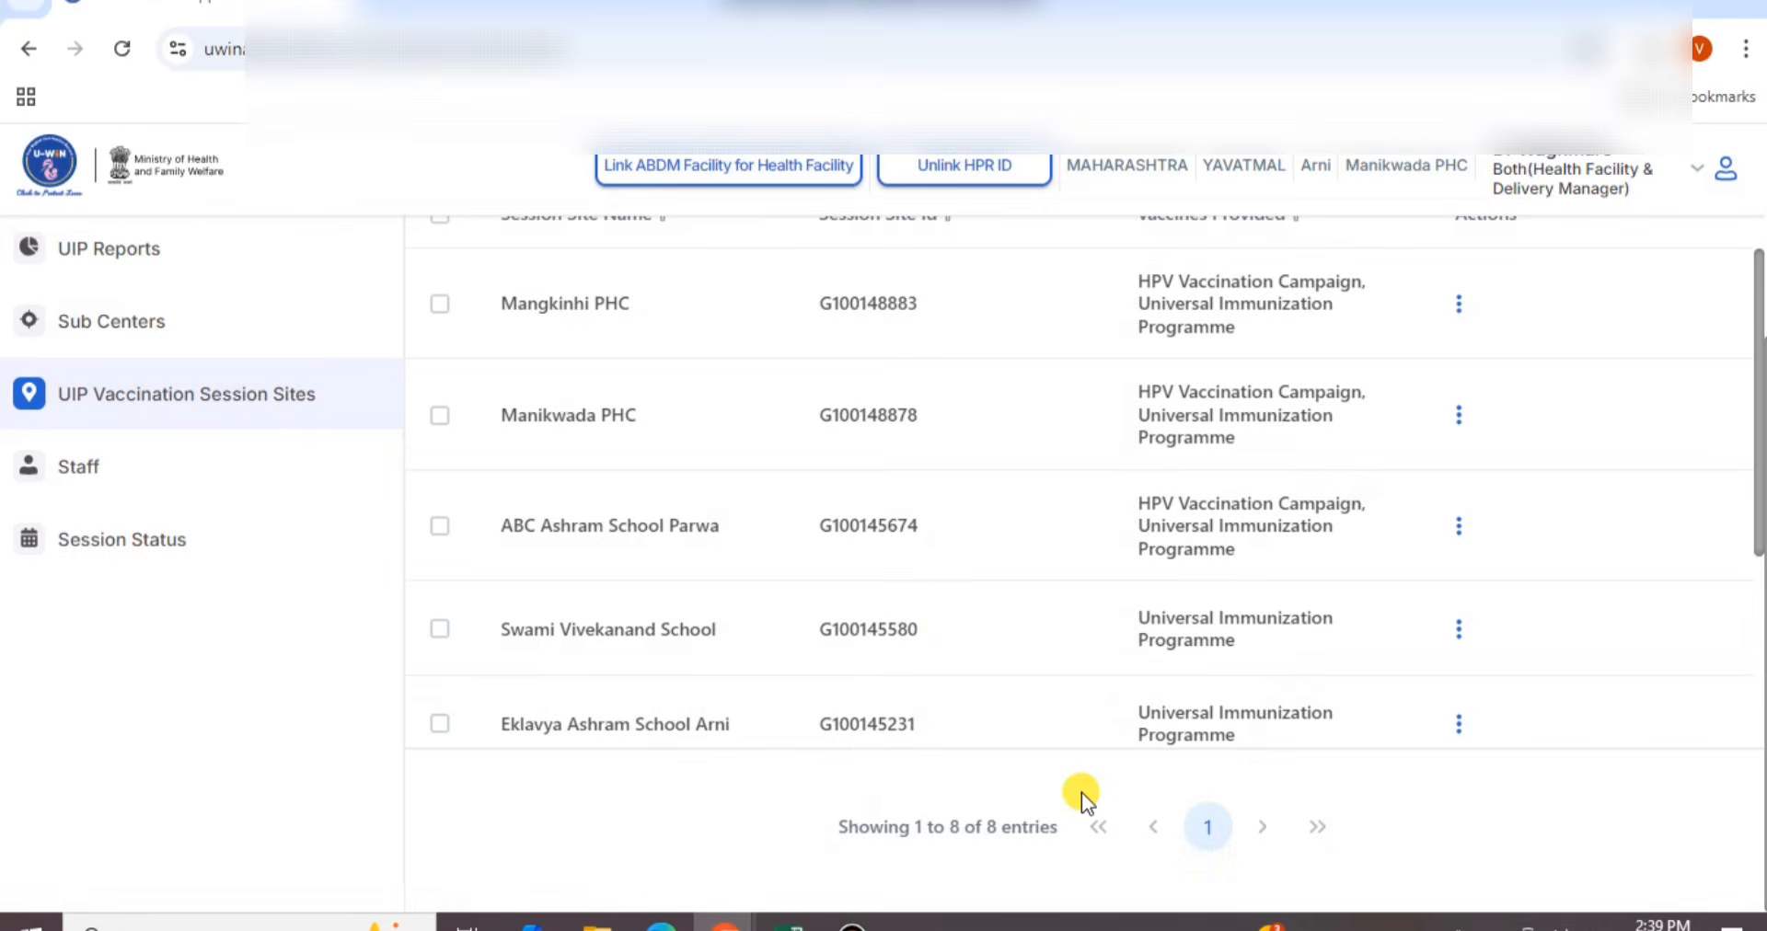
Check the vaccines provided by the government session sites in the list, including the details of Swami Vivekanand School
scroll(928, 589, "up", 3)
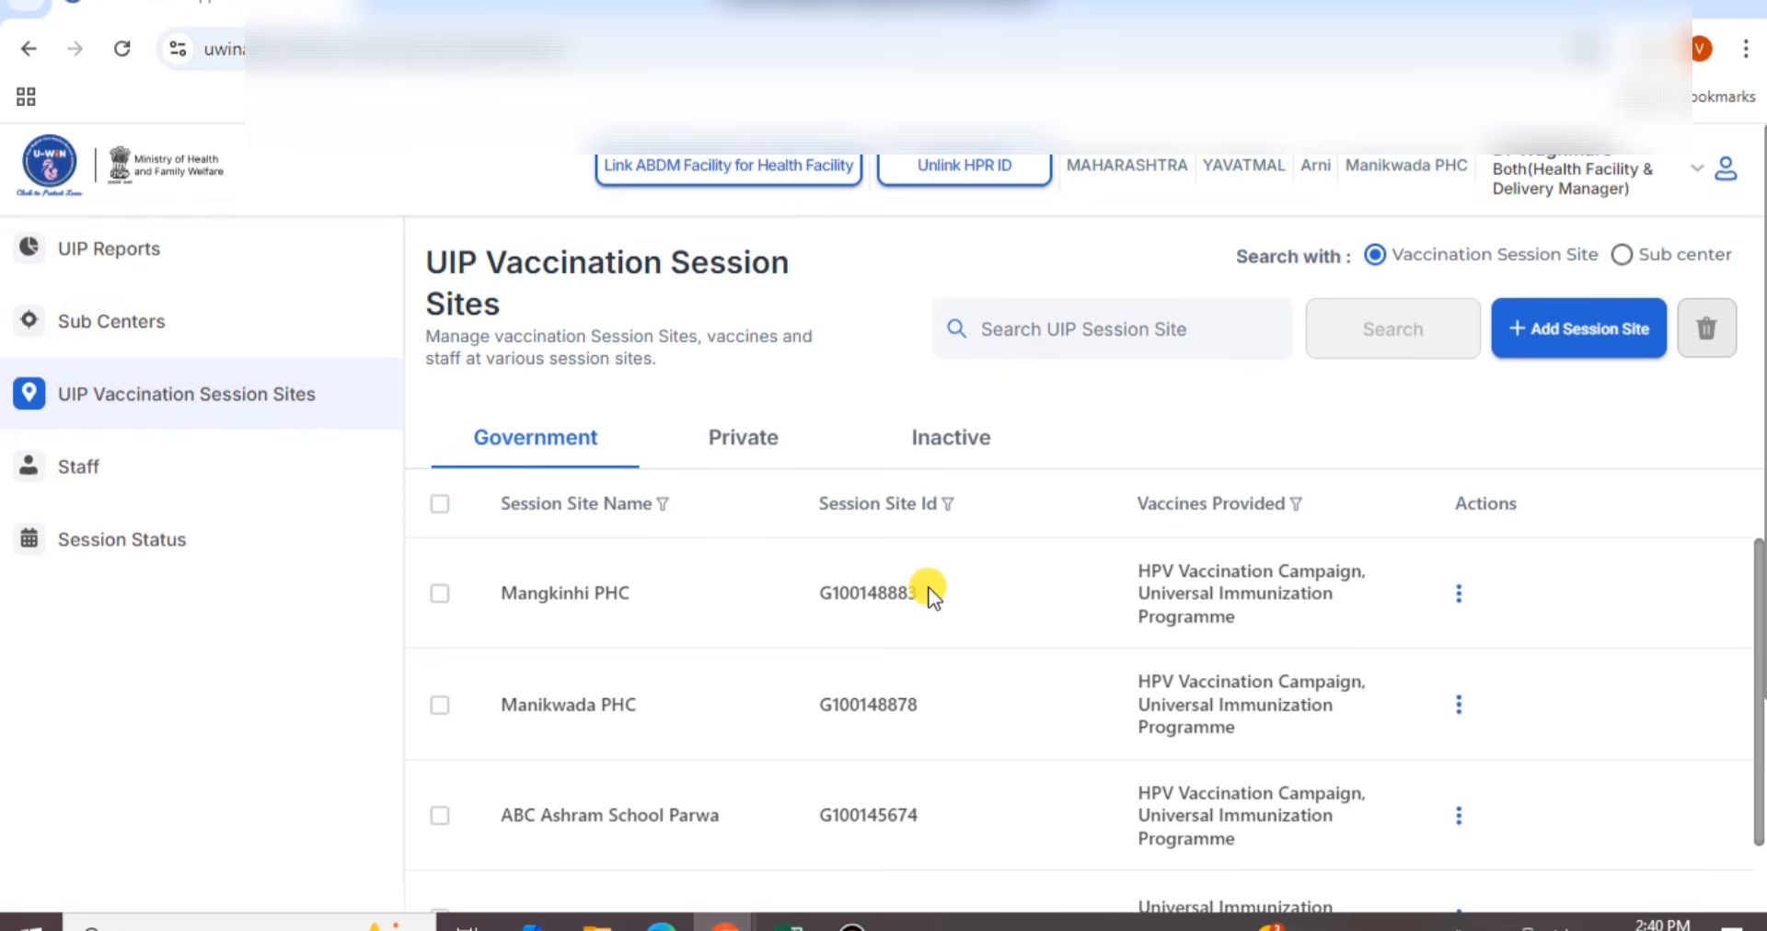
scroll(931, 594, "down", 2)
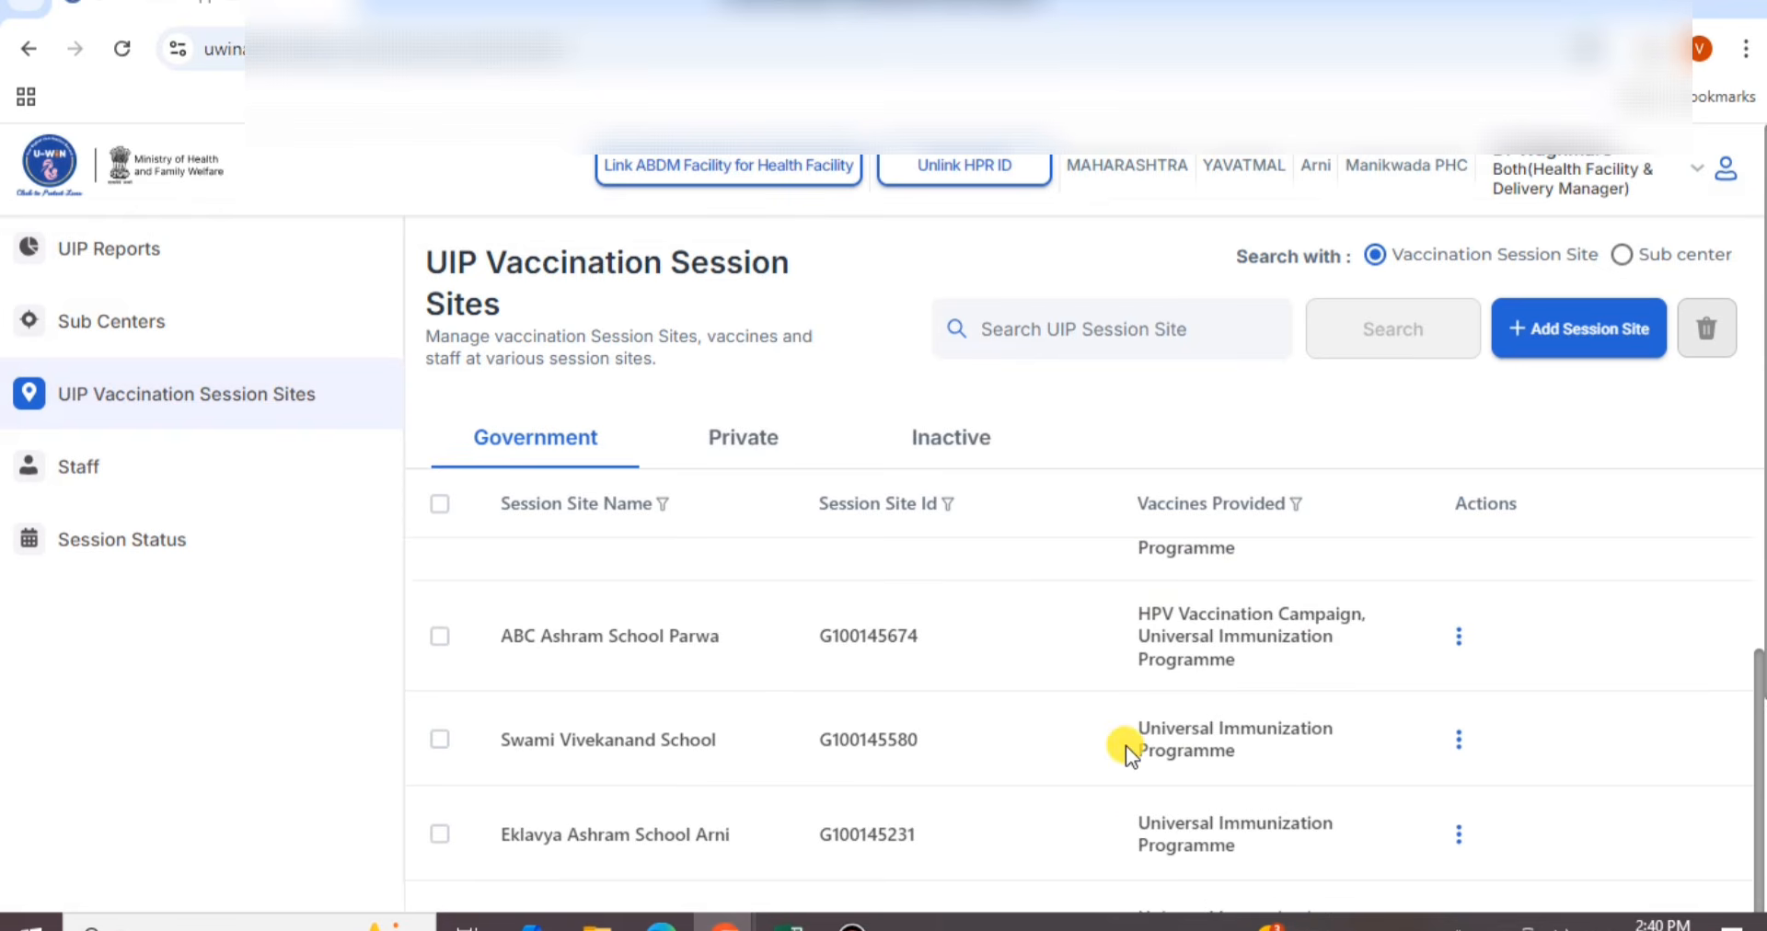
left_click_drag(1128, 730, 1217, 721)
left_click_drag(1327, 738, 1337, 770)
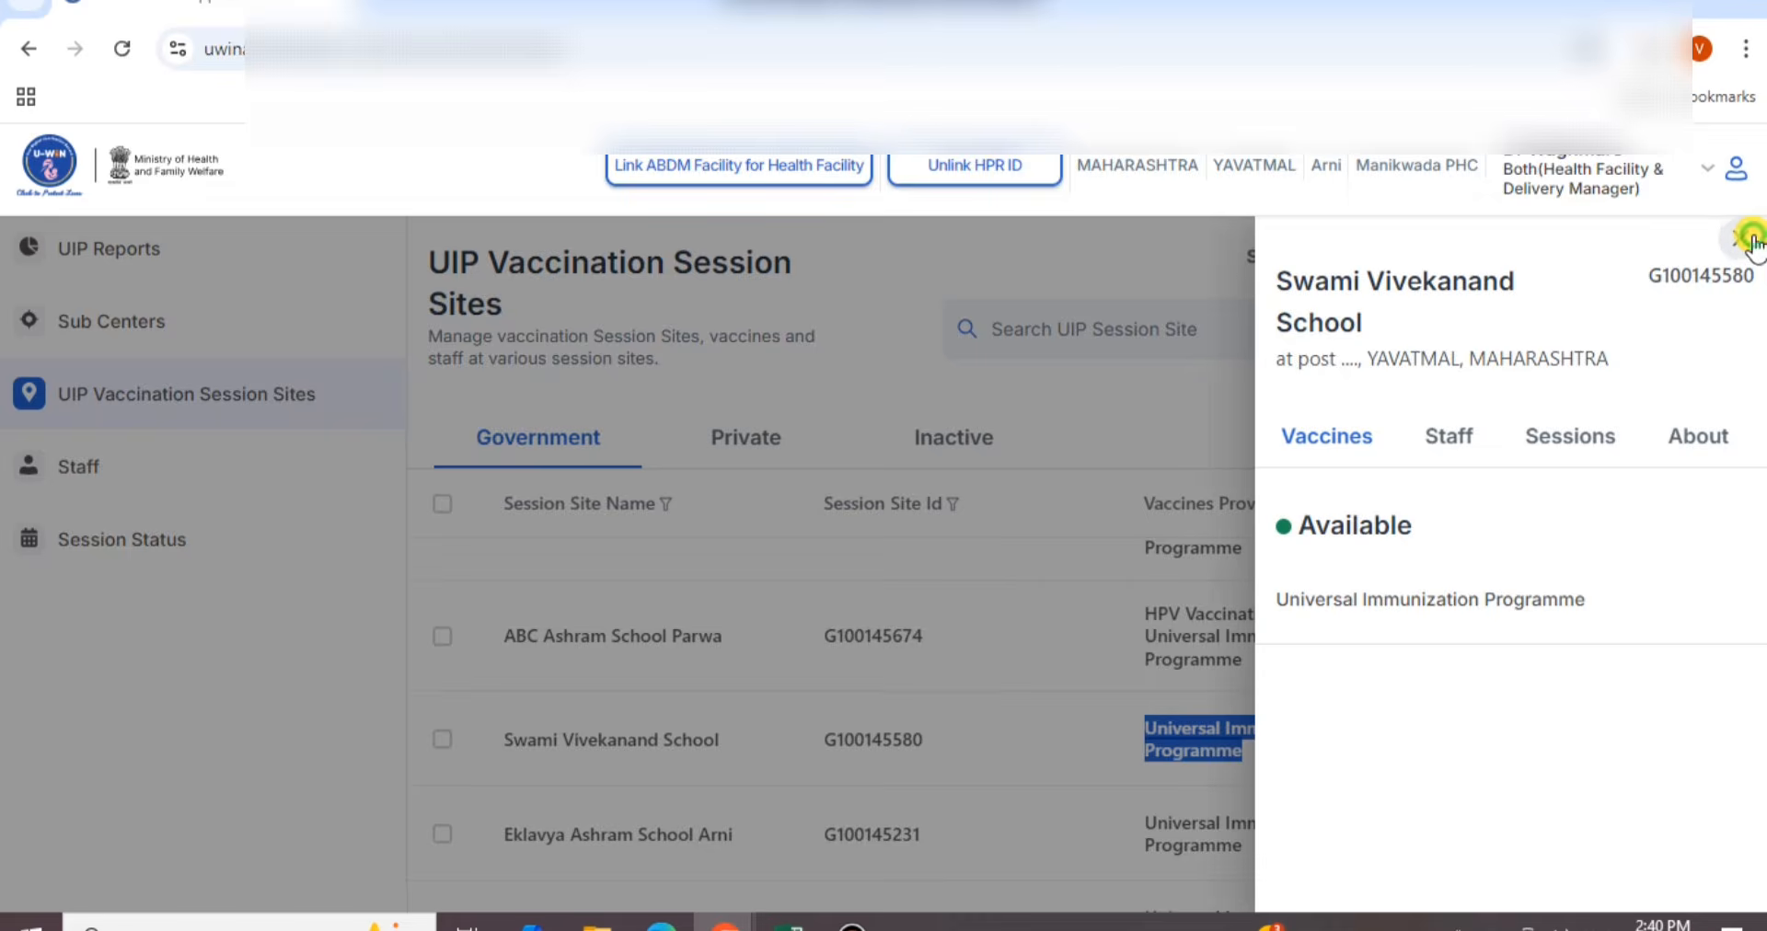
left_click(1748, 240)
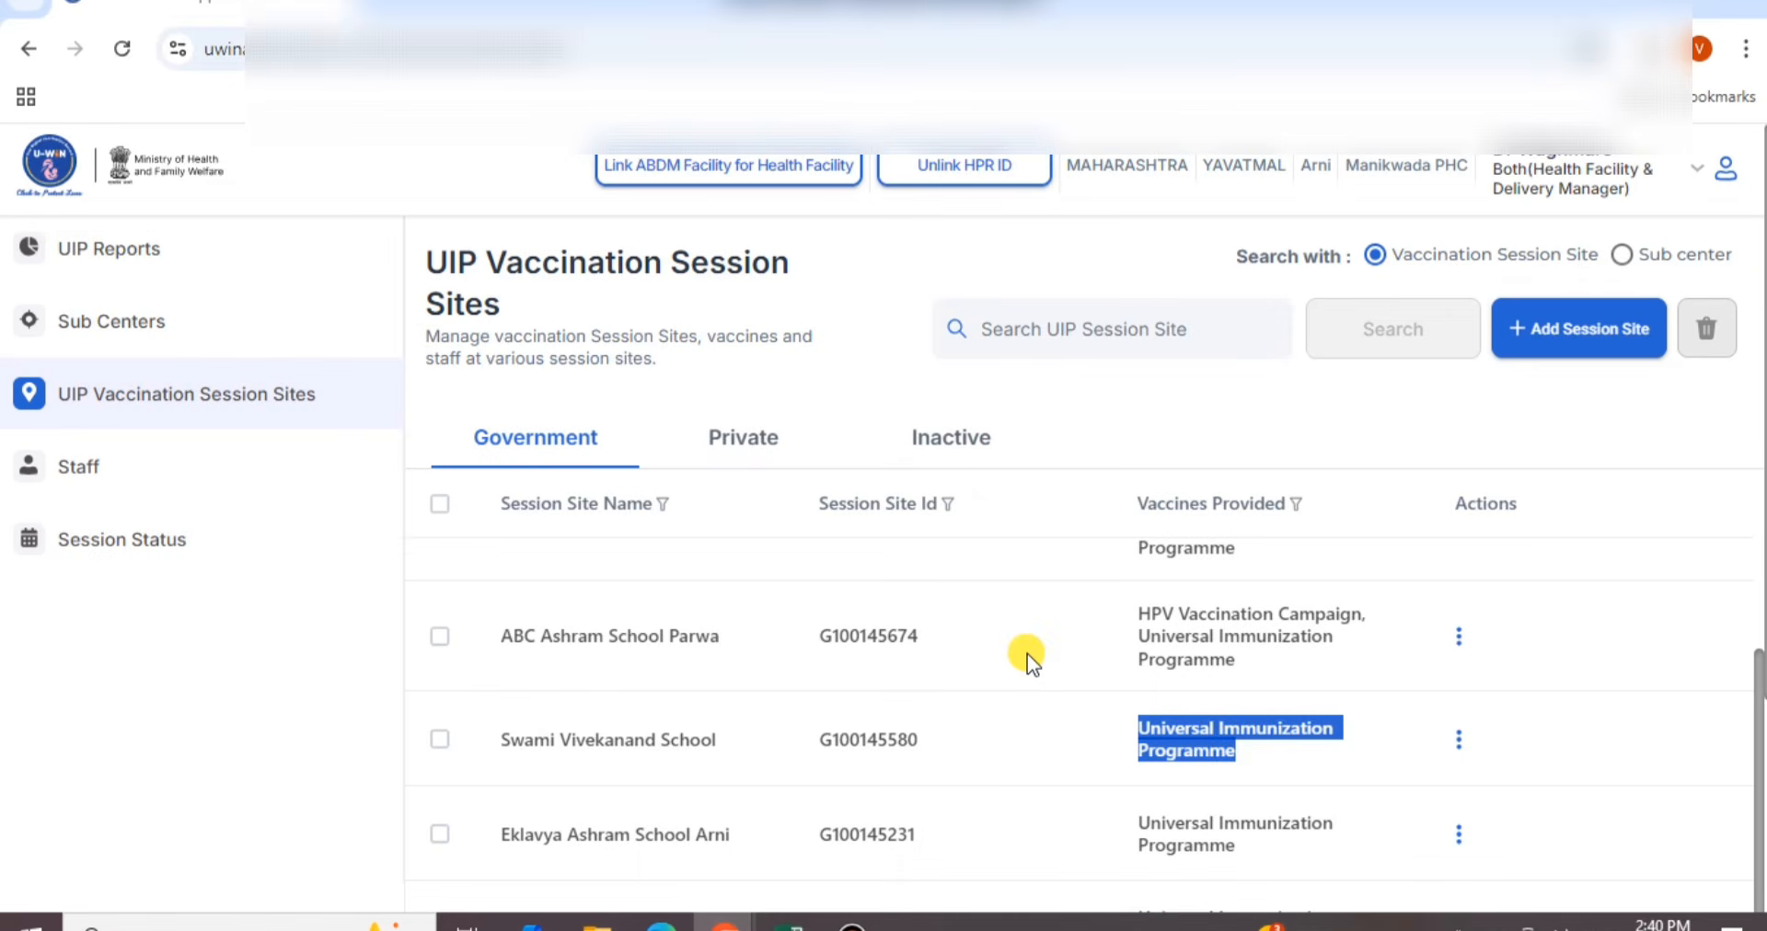
scroll(1026, 653, "up", 2)
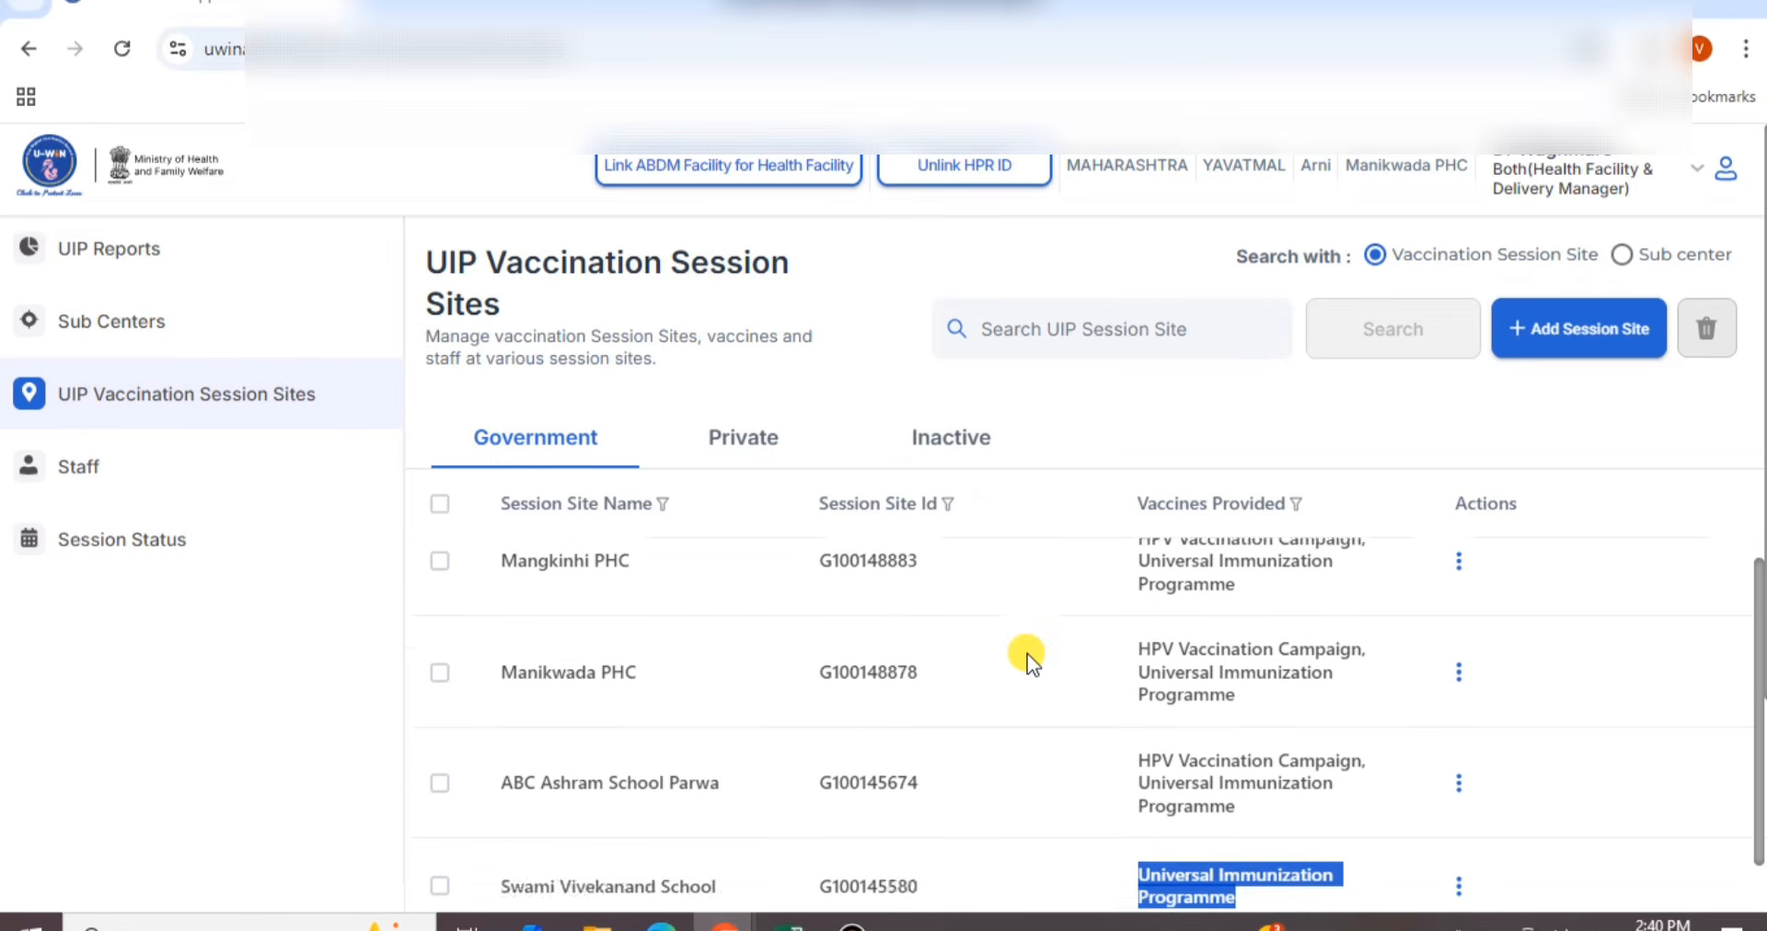